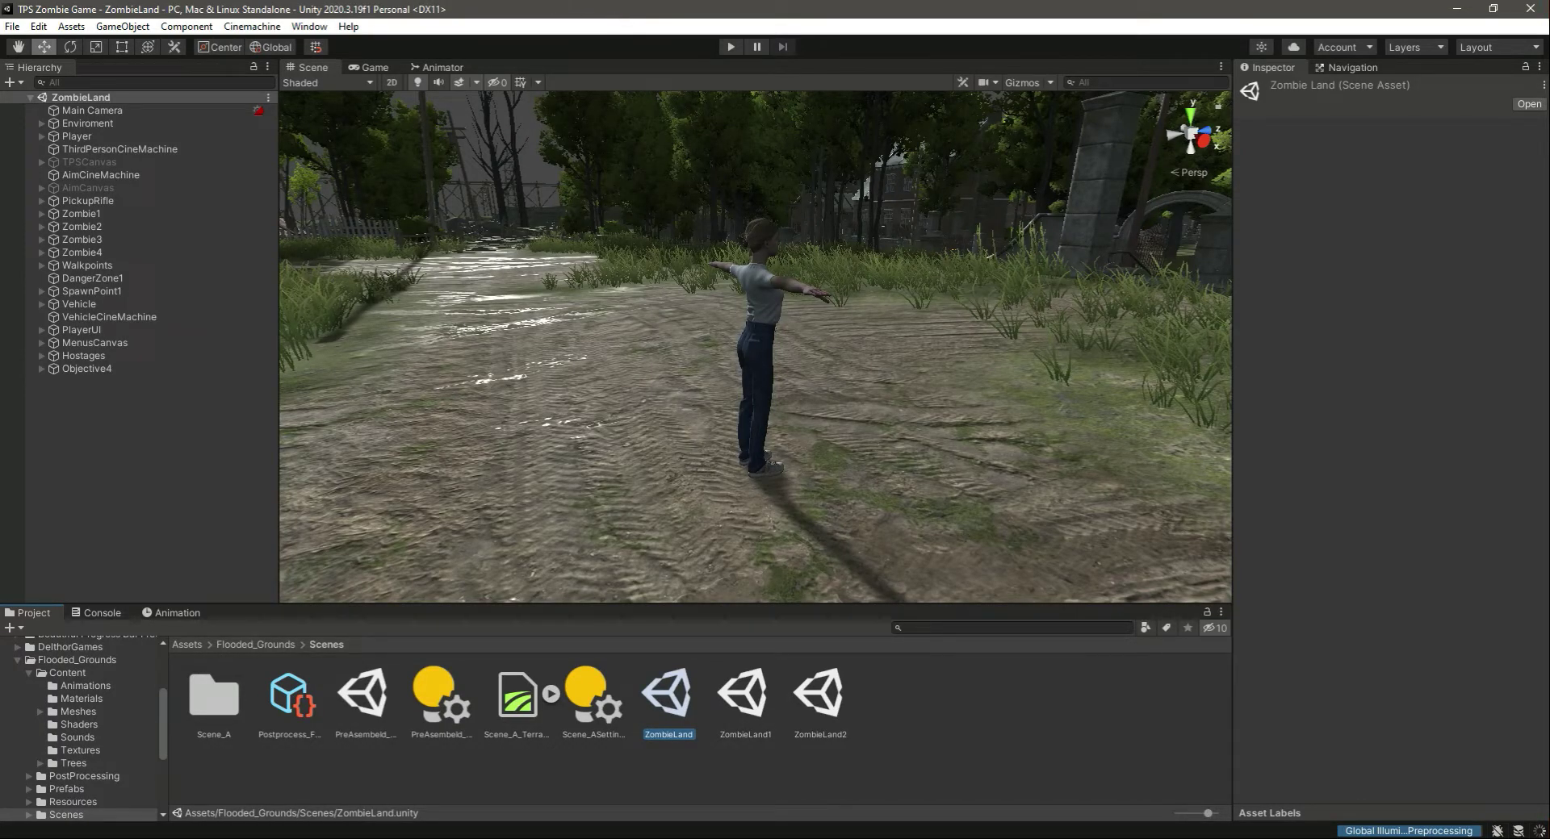
Open the ZombieLand1 scene to inspect its player character, and return to the ZombieLand scene.
{"action": "left_click", "coordinate": [114, 437]}
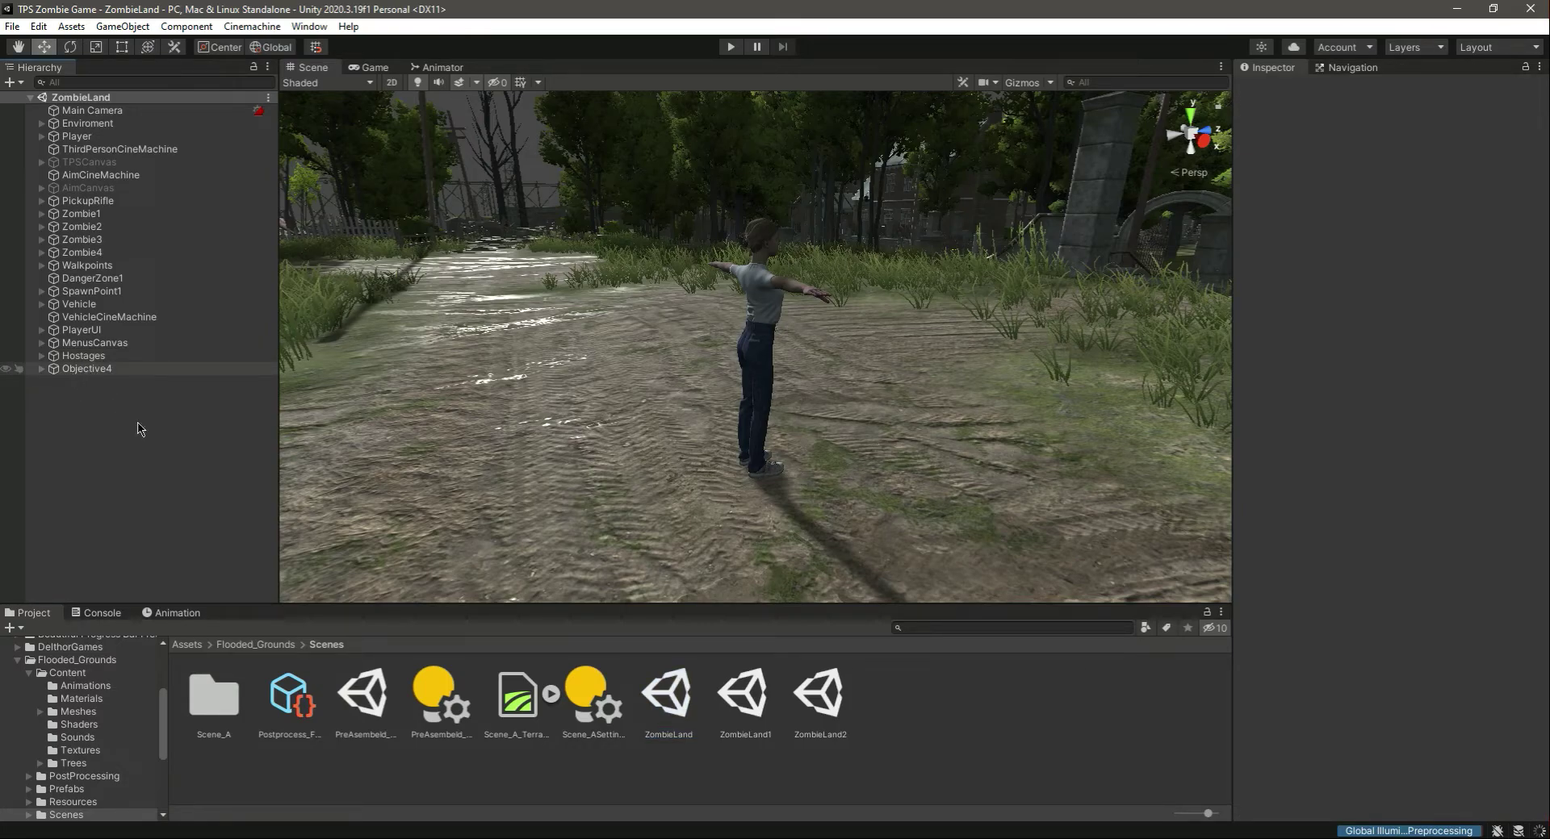
{"action": "left_click", "coordinate": [747, 695]}
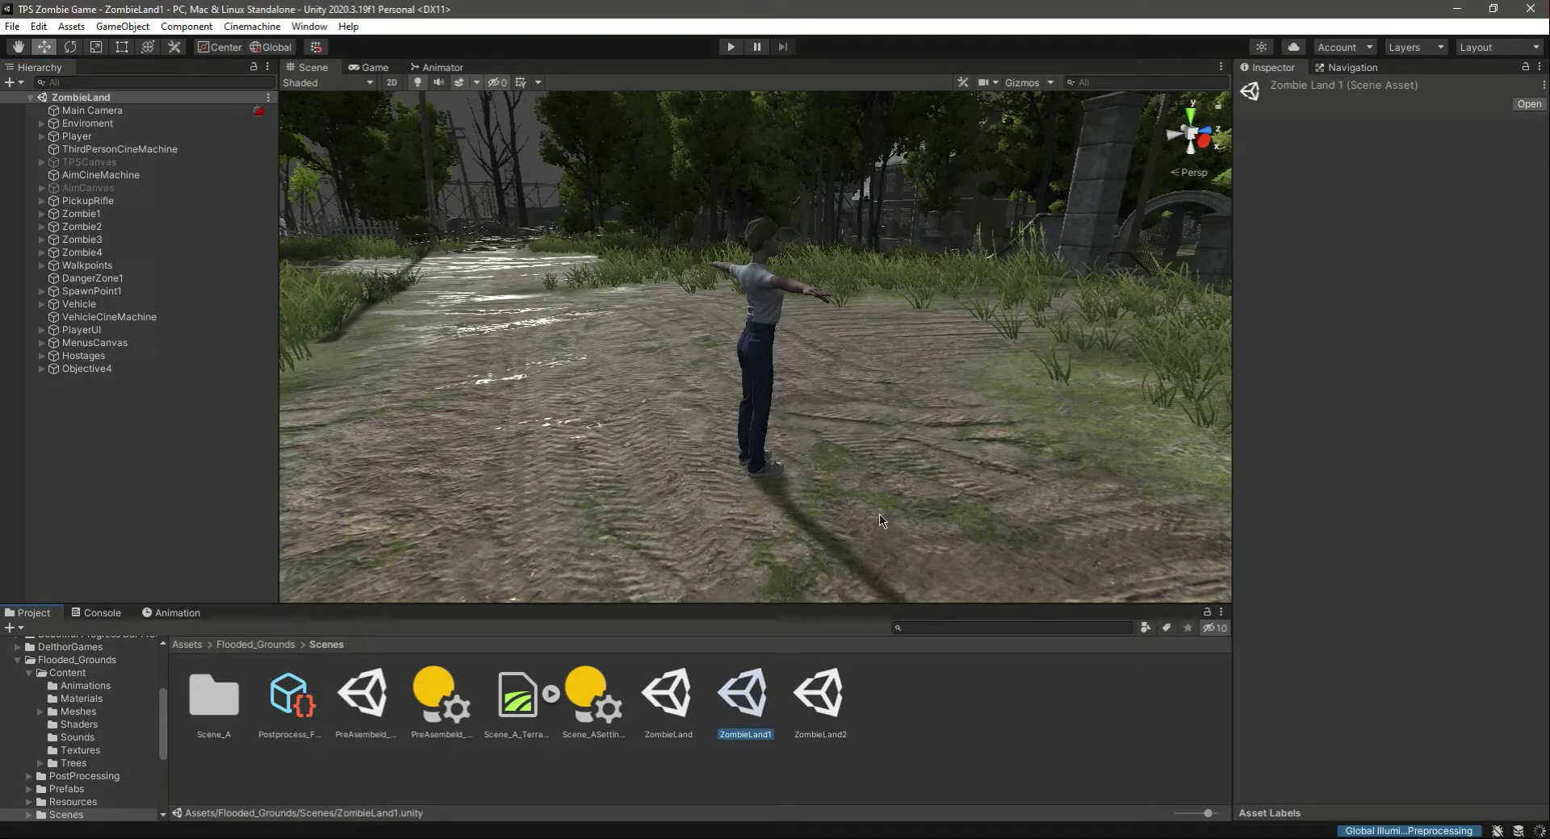
{"action": "left_click_drag", "start_coordinate": [865, 339], "coordinate": [741, 462], "text": "alt"}
{"action": "left_click", "coordinate": [687, 696]}
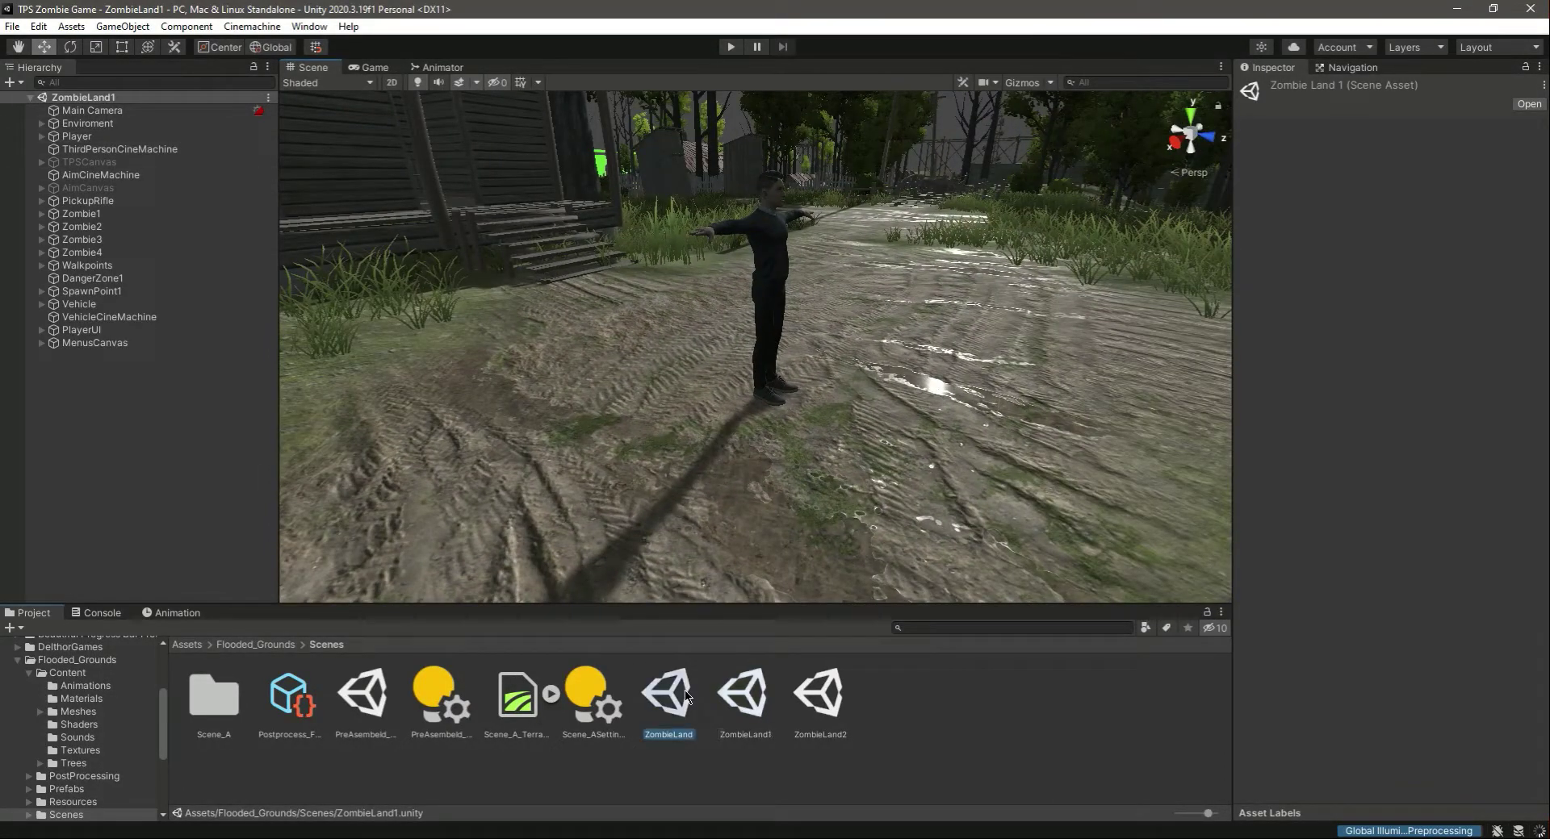
{"action": "double_click", "coordinate": [668, 732]}
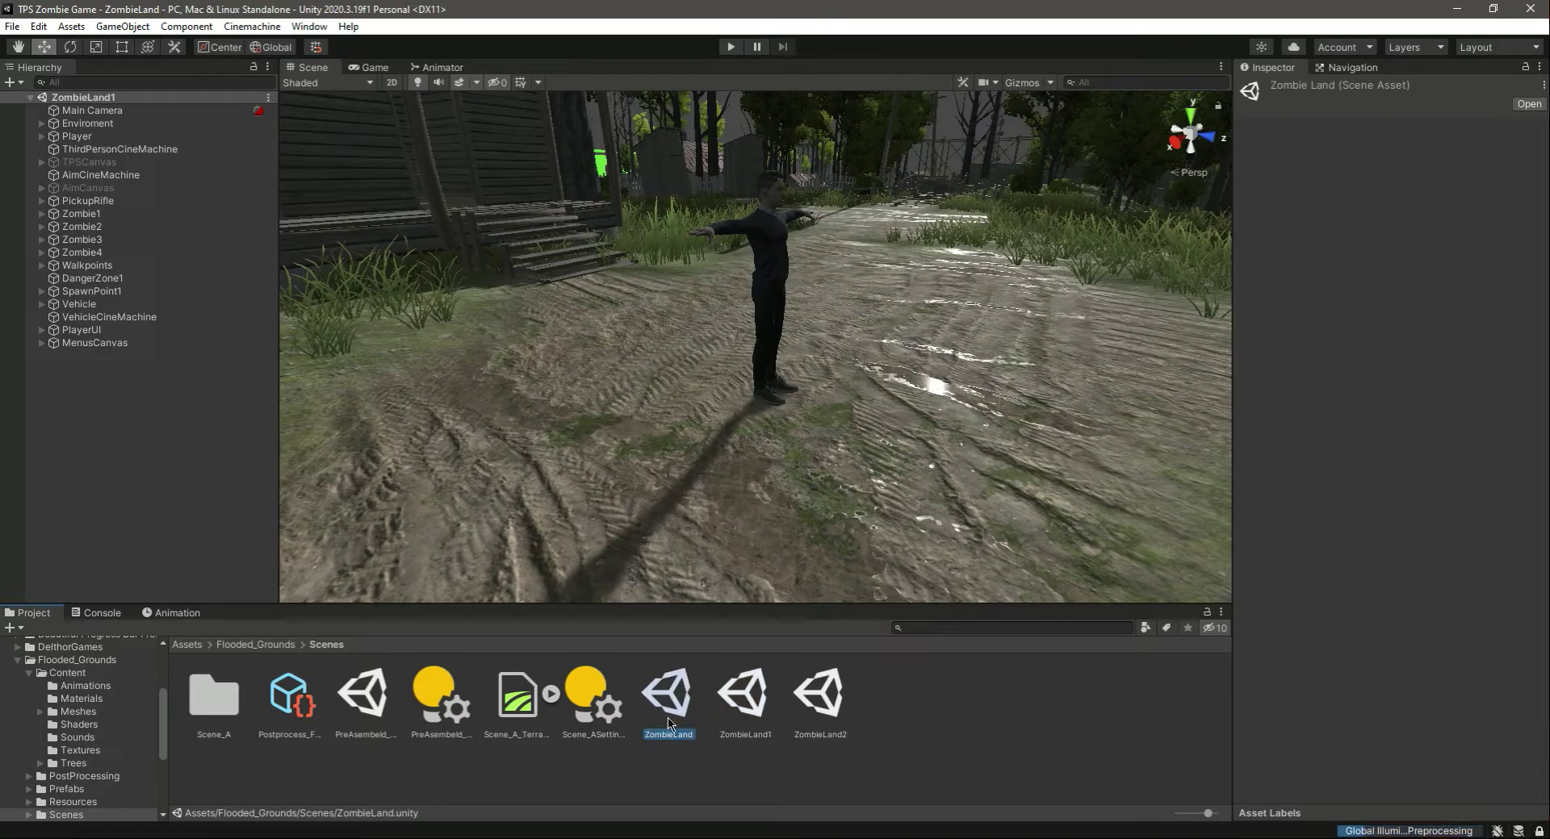
Delete the ZombieLand1 and ZombieLand2 scene assets from the Scenes folder.
{"action": "left_click", "coordinate": [751, 693]}
{"action": "left_click", "coordinate": [824, 694], "text": "shift"}
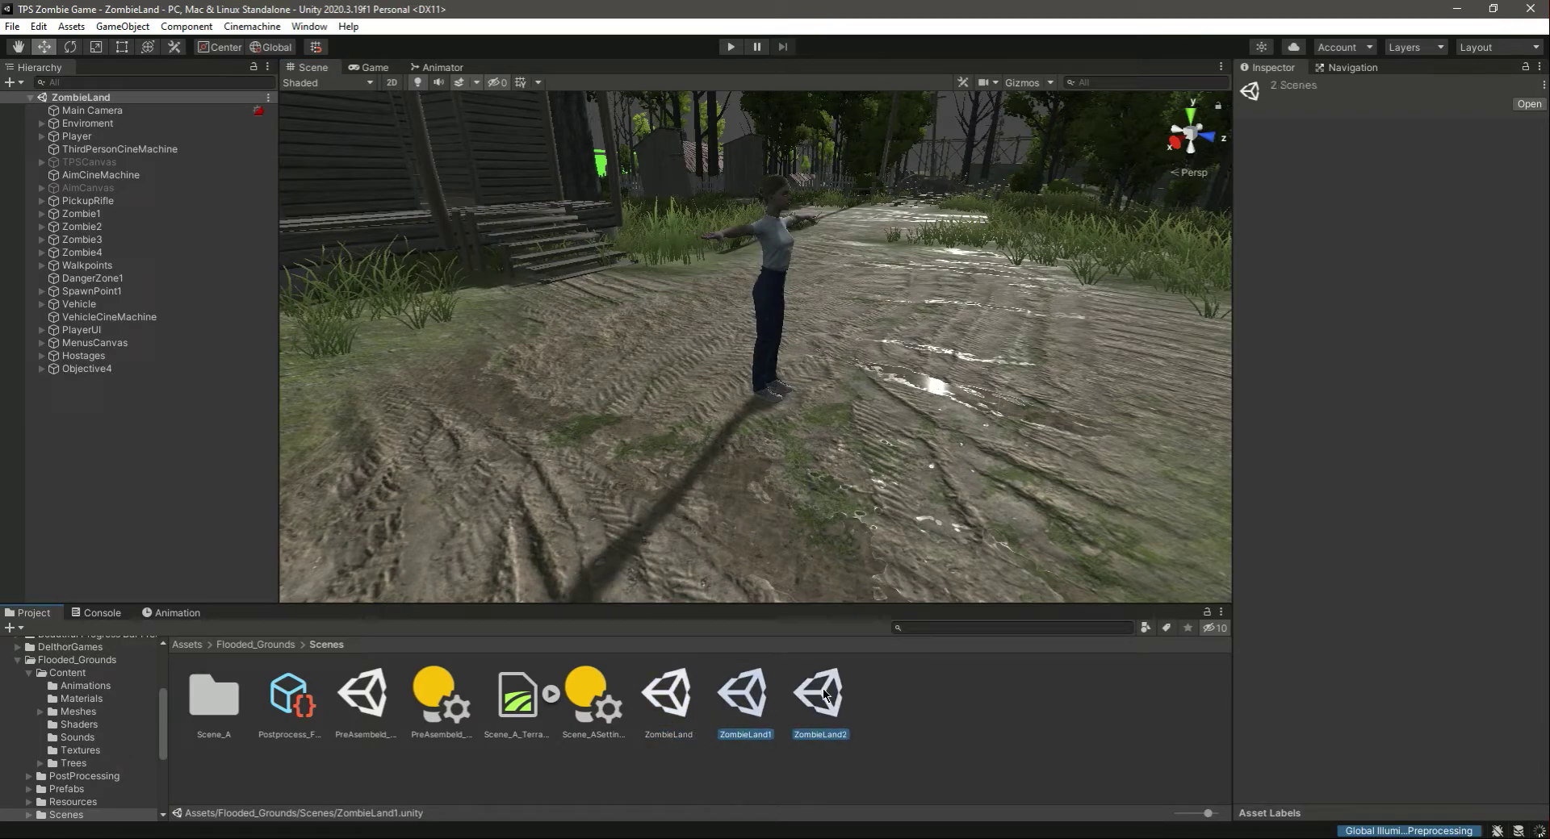
{"action": "key", "text": "Delete"}
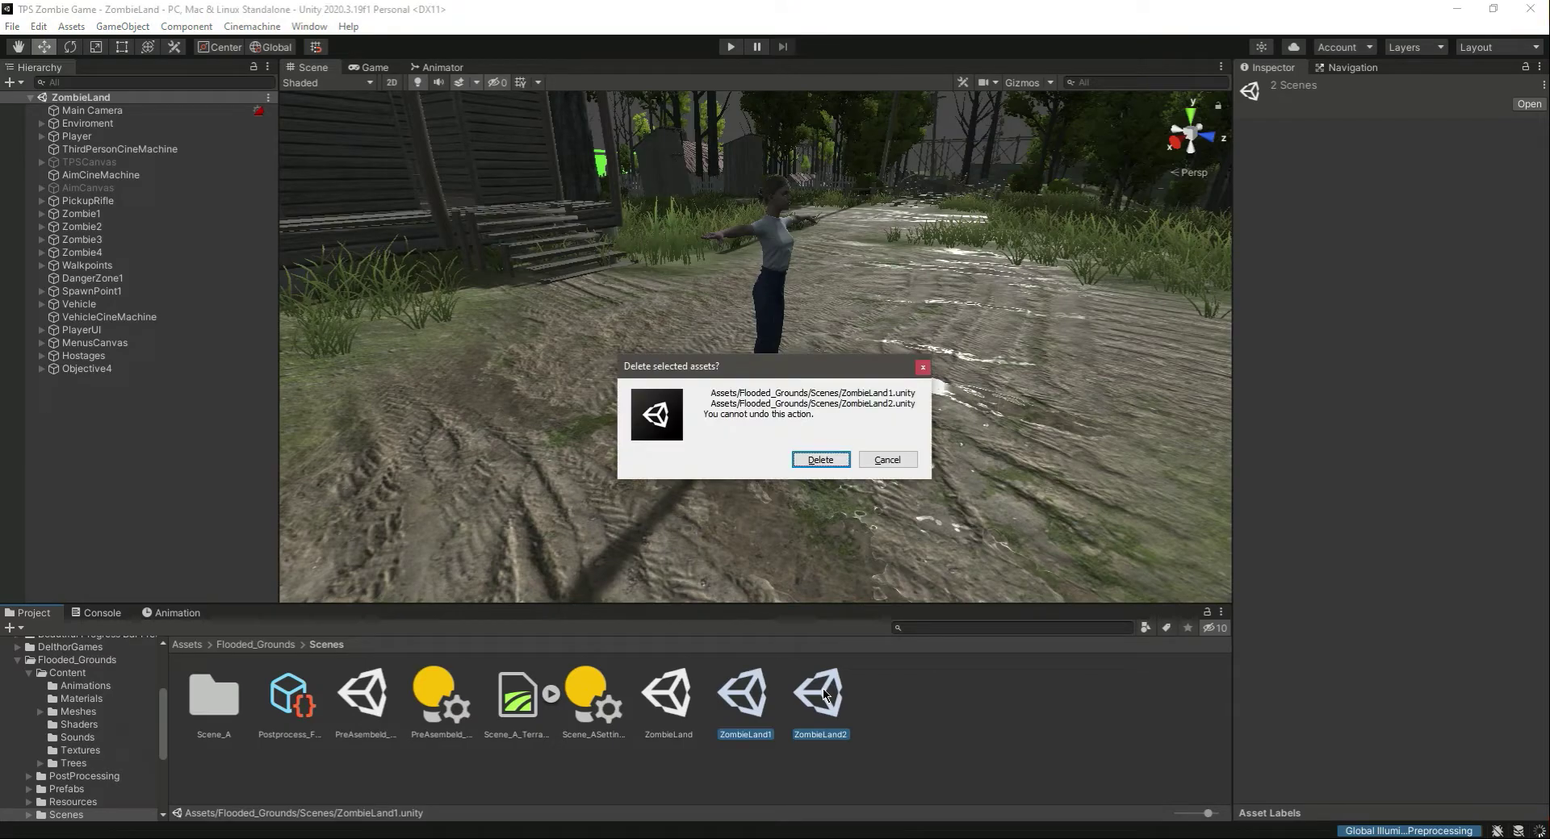
{"action": "left_click", "coordinate": [830, 458]}
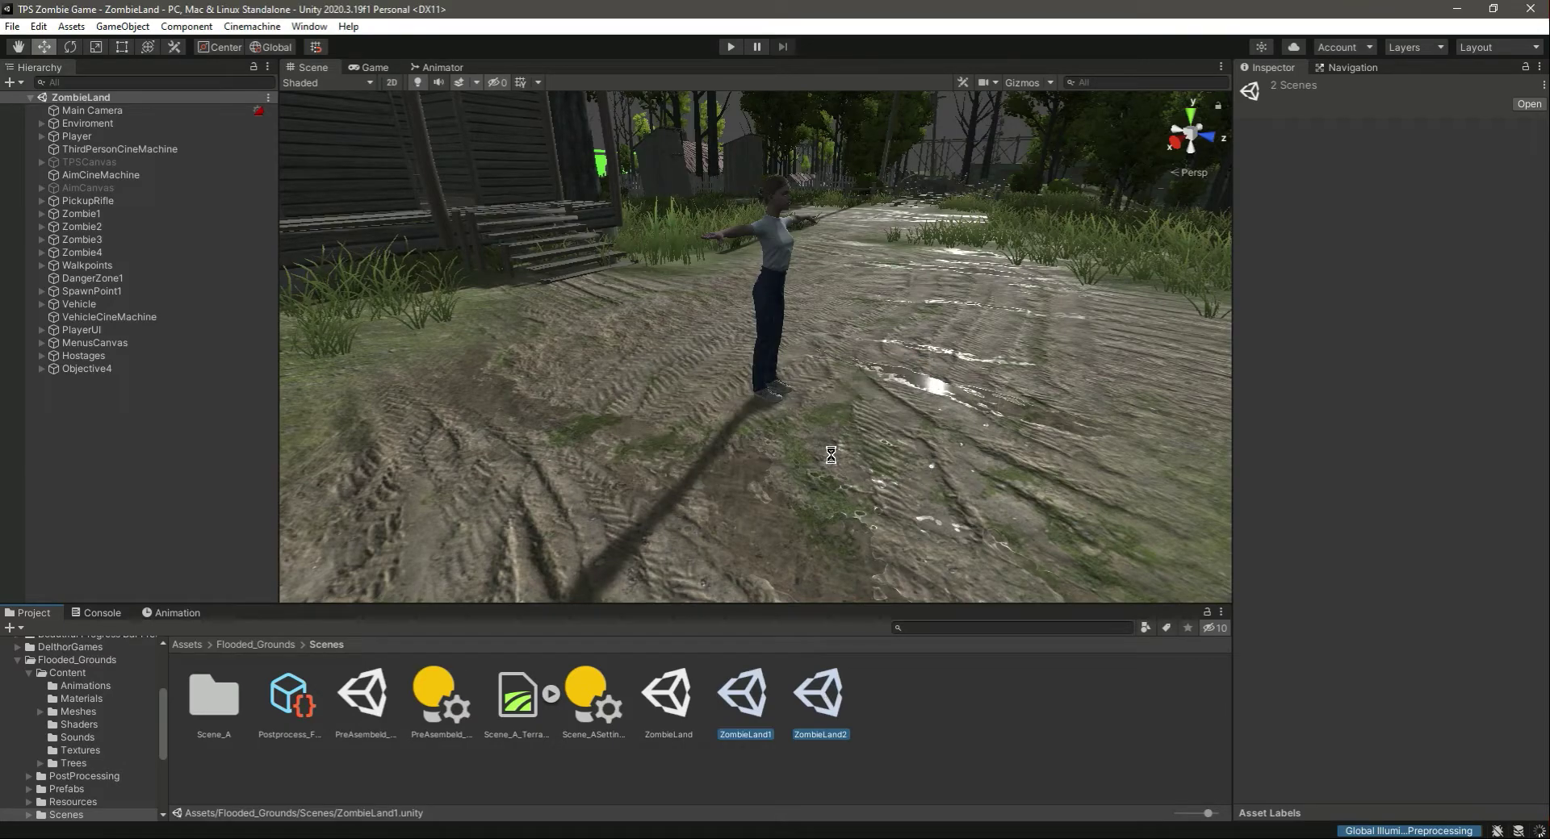
Duplicate the ZombieLand scene and name the copy ZombieLand1.
{"action": "left_click", "coordinate": [679, 692]}
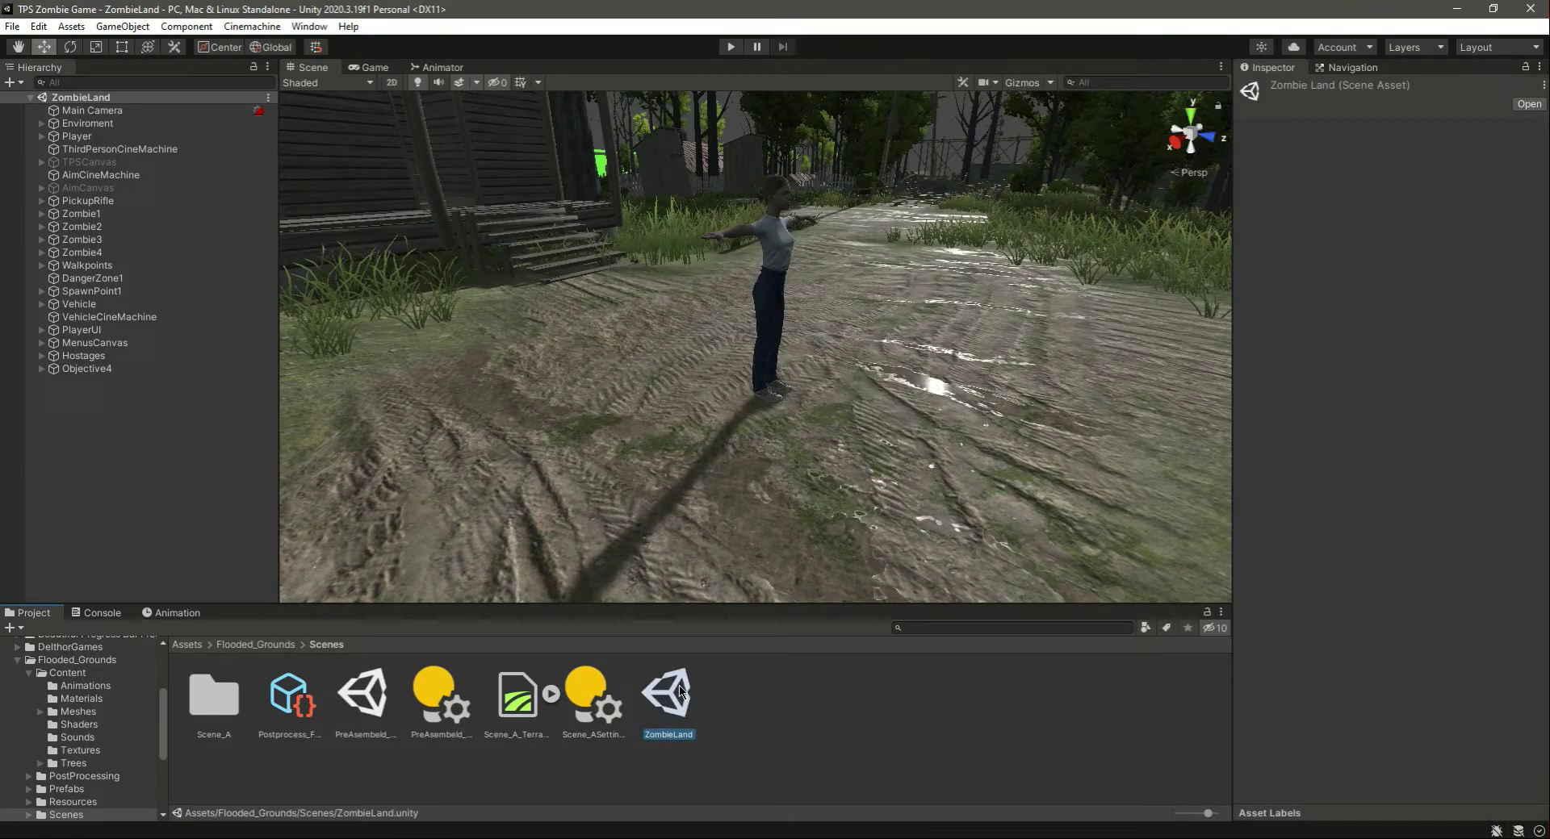
{"action": "key", "text": "ctrl+d"}
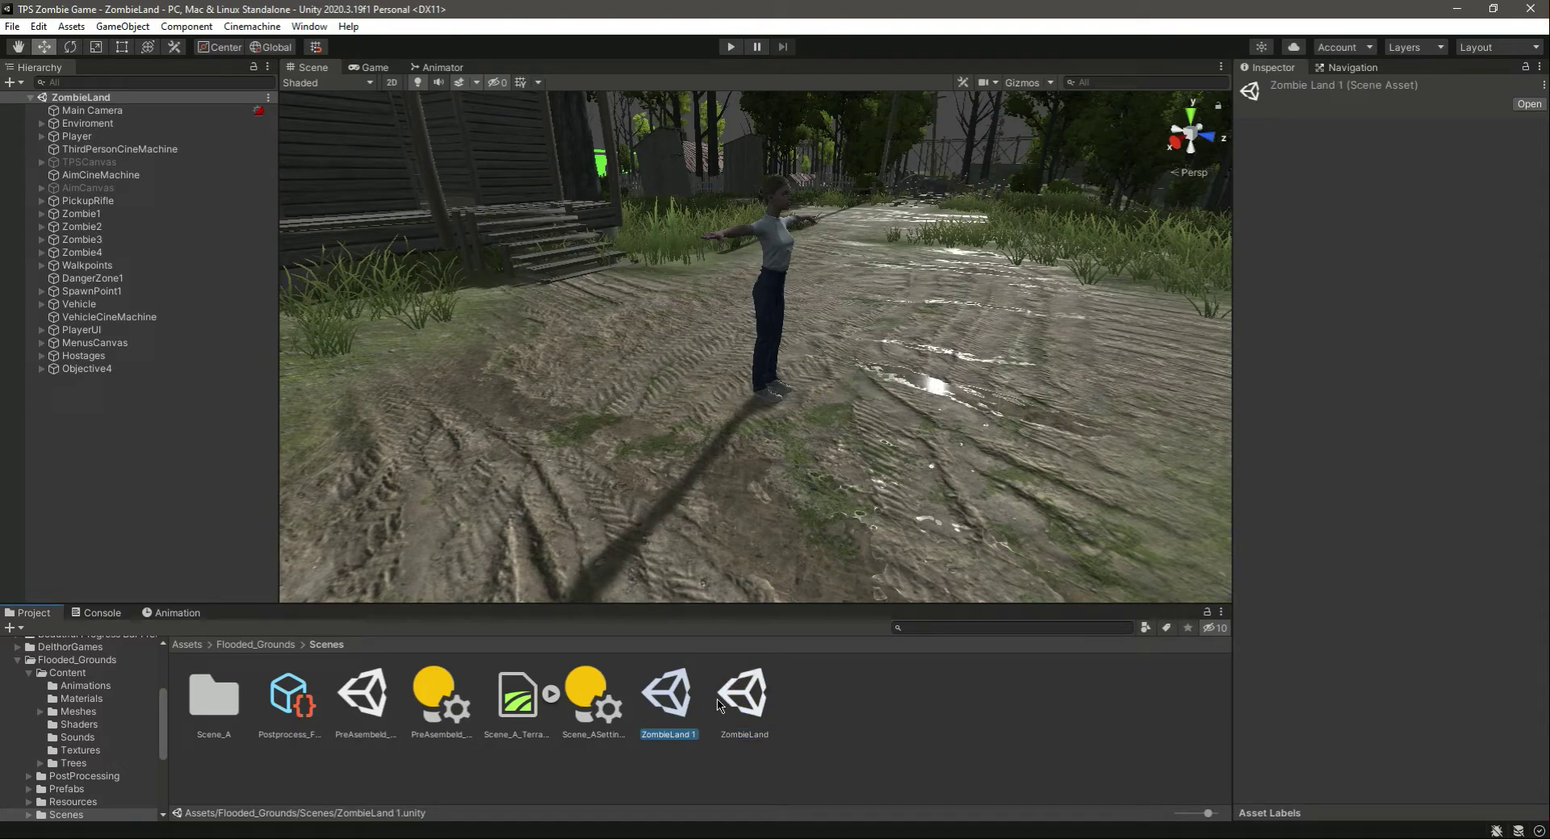
{"action": "right_click", "coordinate": [672, 702]}
{"action": "left_click", "coordinate": [753, 343]}
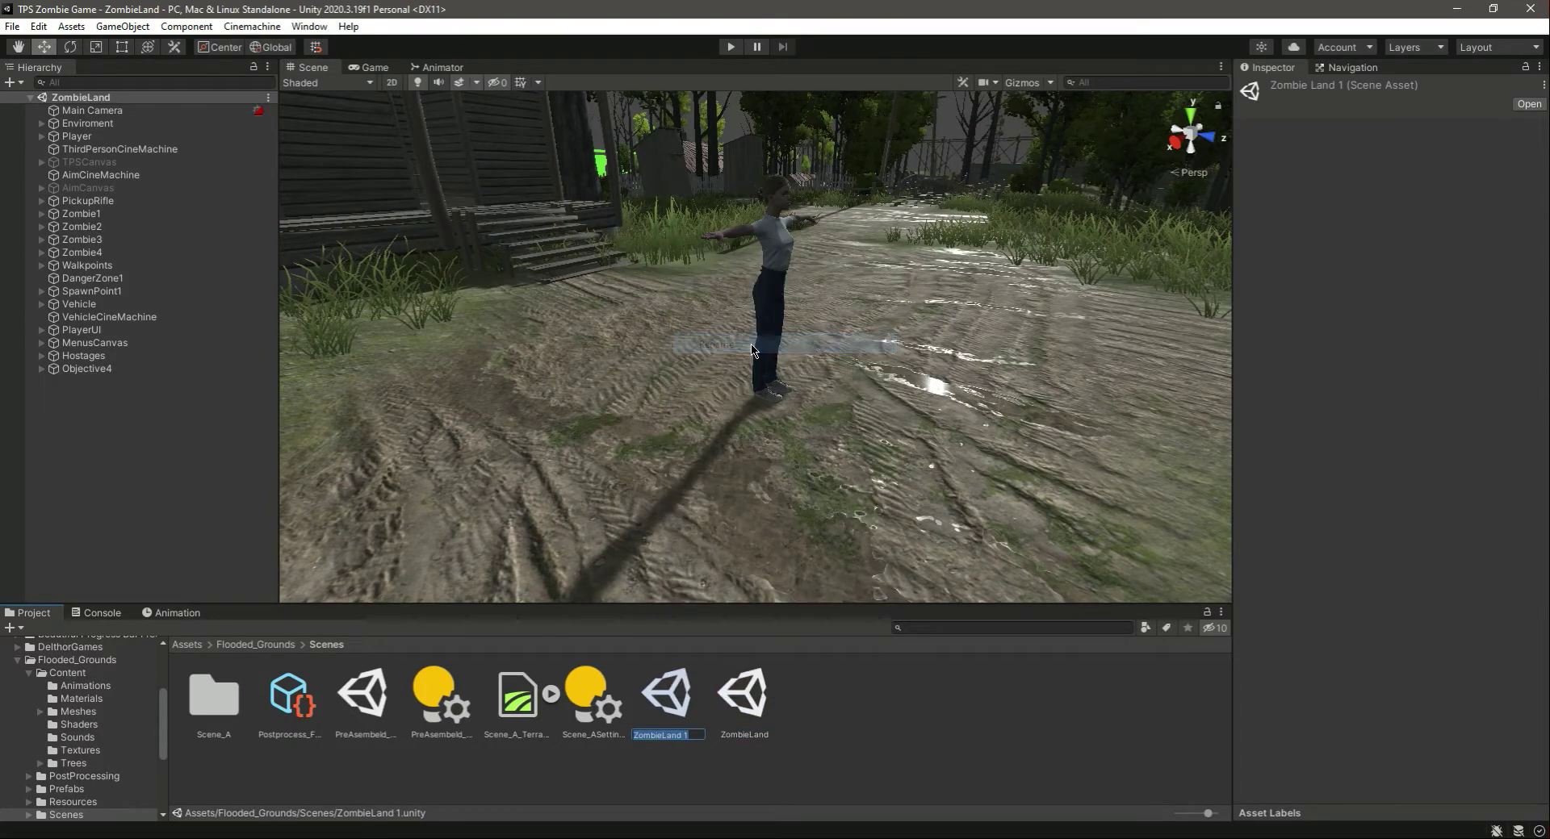
{"action": "key", "text": "Return"}
{"action": "left_click", "coordinate": [734, 711]}
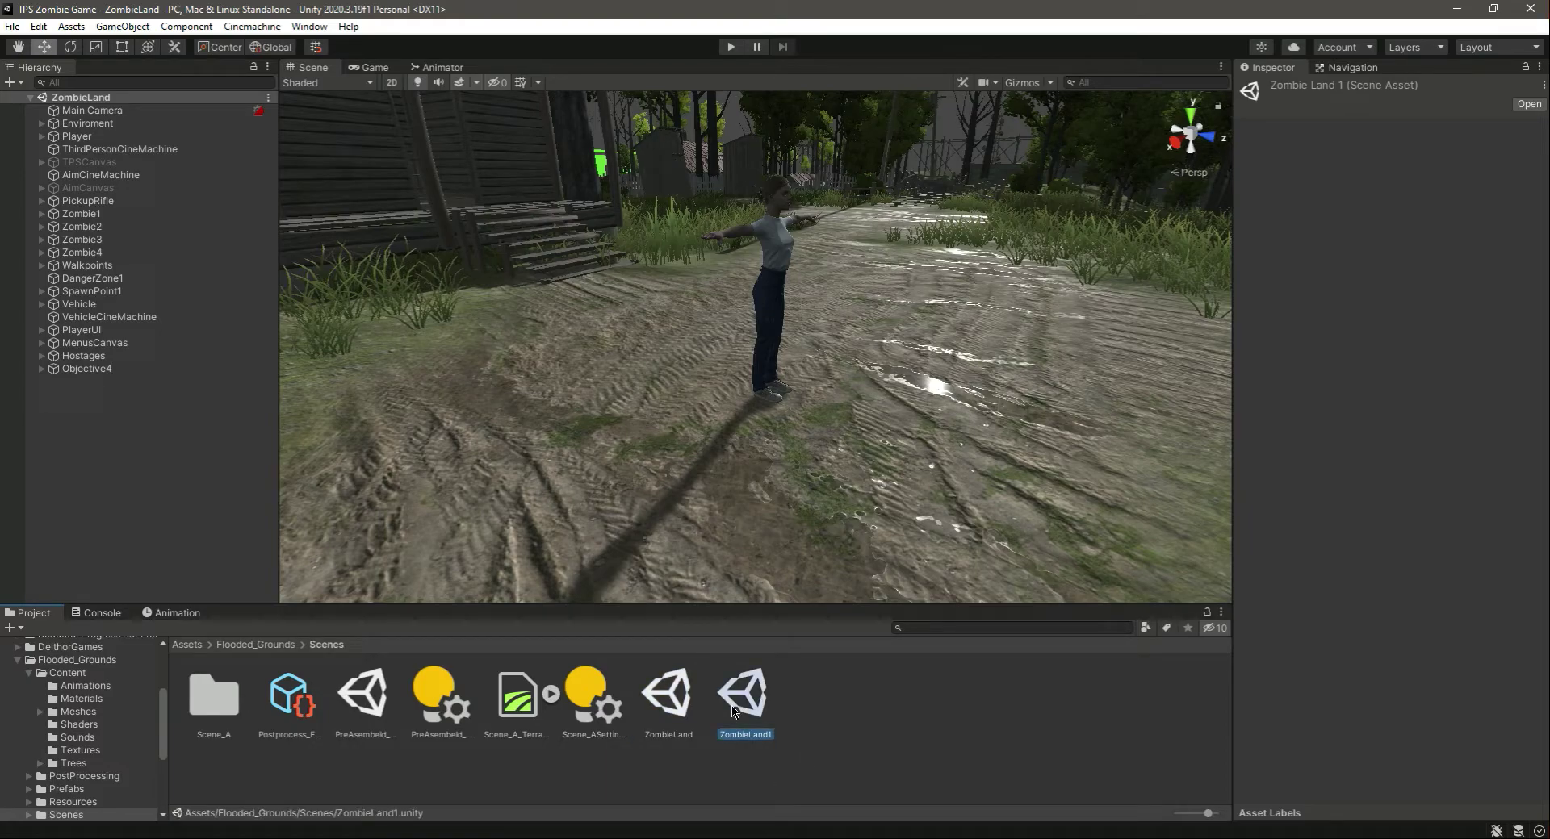
Remove the two deleted scene entries from the Scenes In Build list in the build settings.
{"action": "left_click", "coordinate": [12, 25]}
{"action": "left_click", "coordinate": [74, 223]}
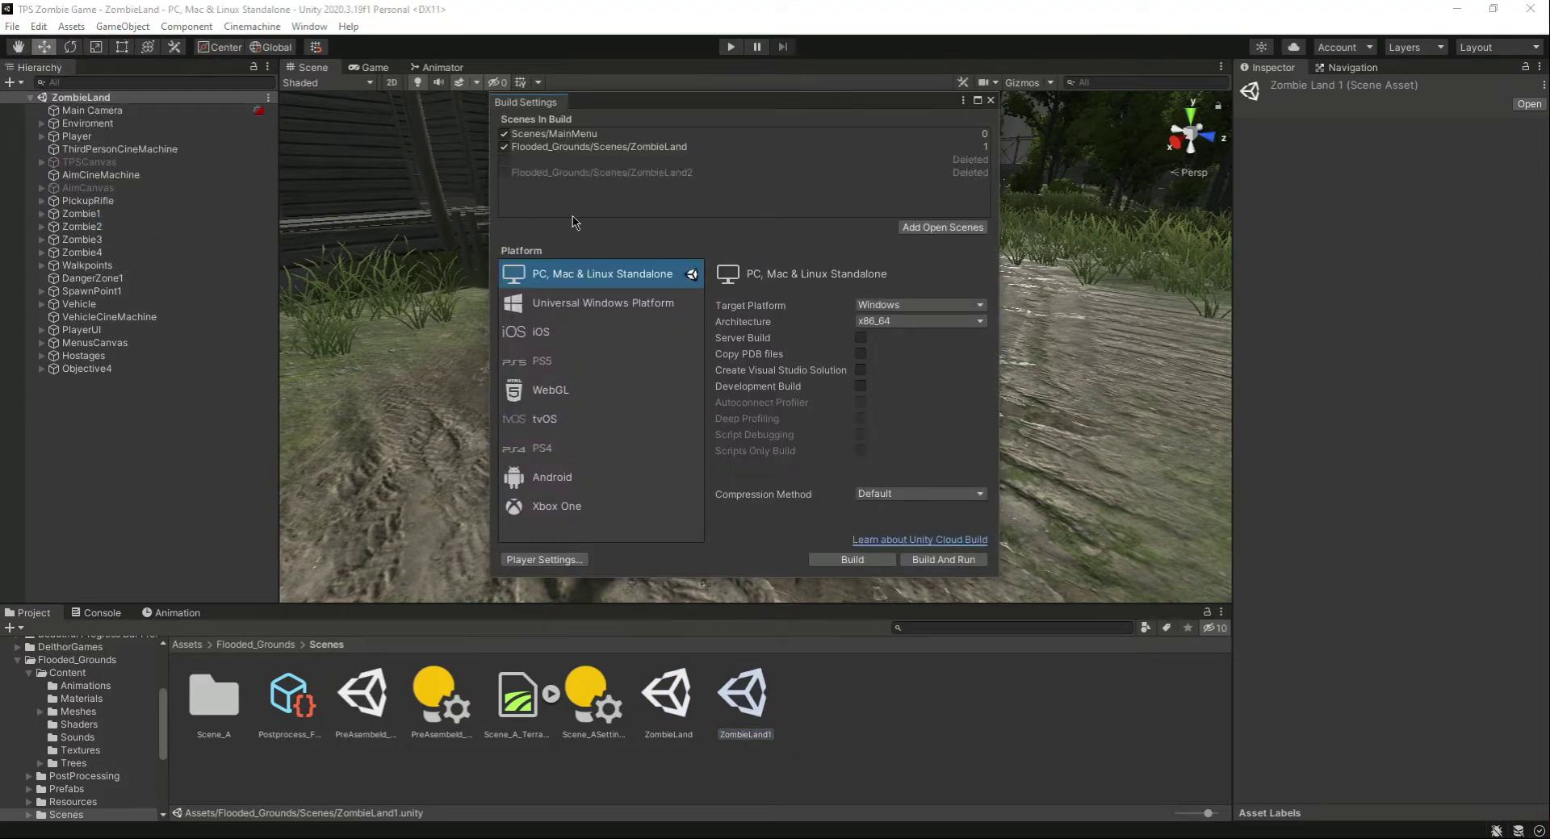
{"action": "left_click", "coordinate": [566, 164]}
{"action": "key", "text": "Delete"}
{"action": "left_click", "coordinate": [582, 162]}
{"action": "key", "text": "Delete"}
{"action": "left_click", "coordinate": [991, 101]}
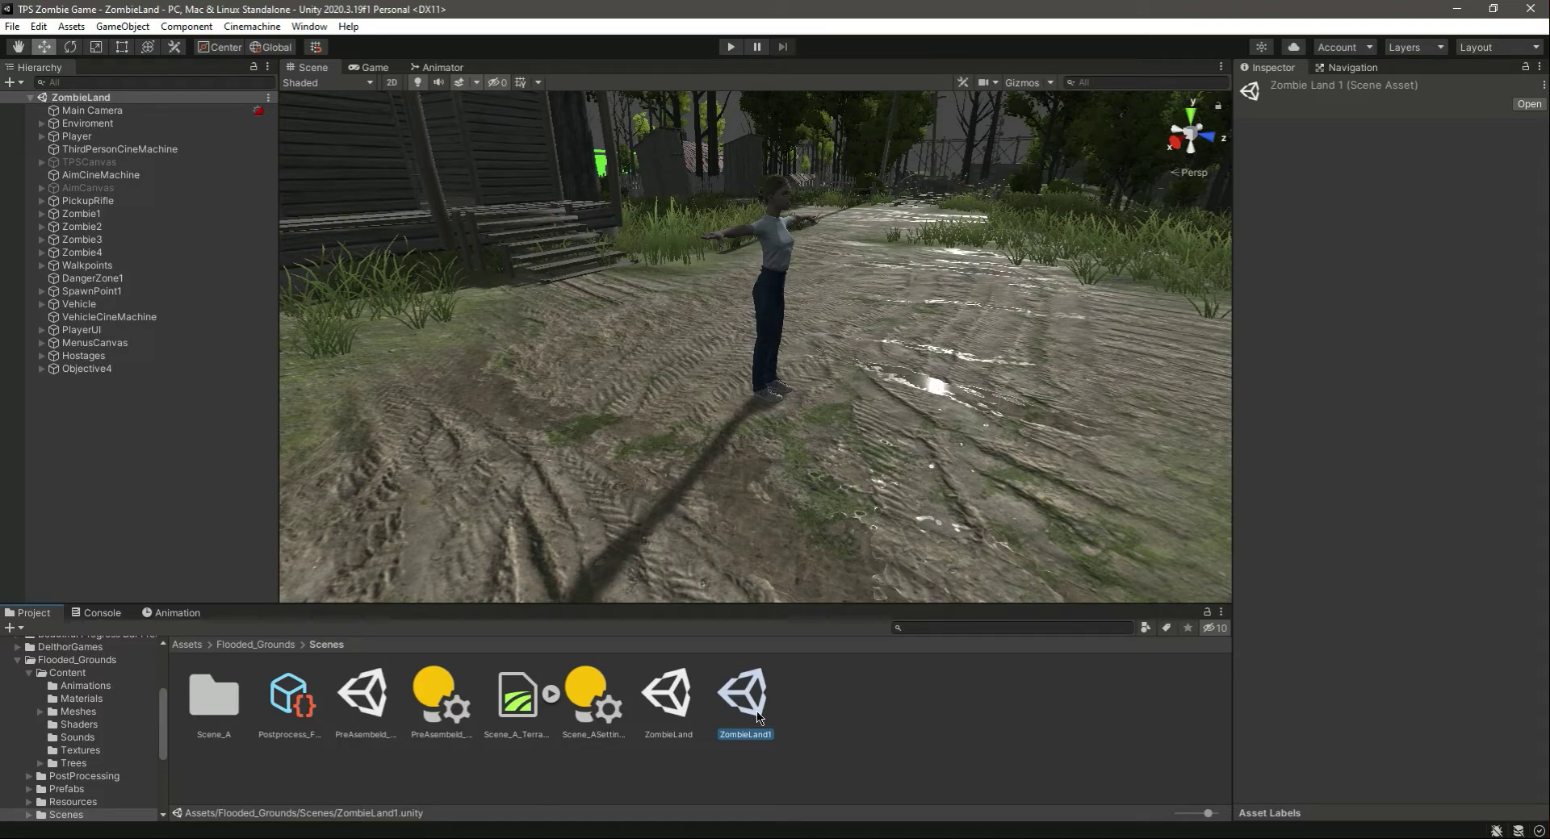
Open the newly duplicated ZombieLand1 scene.
{"action": "left_click", "coordinate": [687, 699]}
{"action": "left_click", "coordinate": [750, 712]}
{"action": "left_click", "coordinate": [690, 699]}
{"action": "left_click", "coordinate": [757, 700]}
{"action": "double_click", "coordinate": [757, 700]}
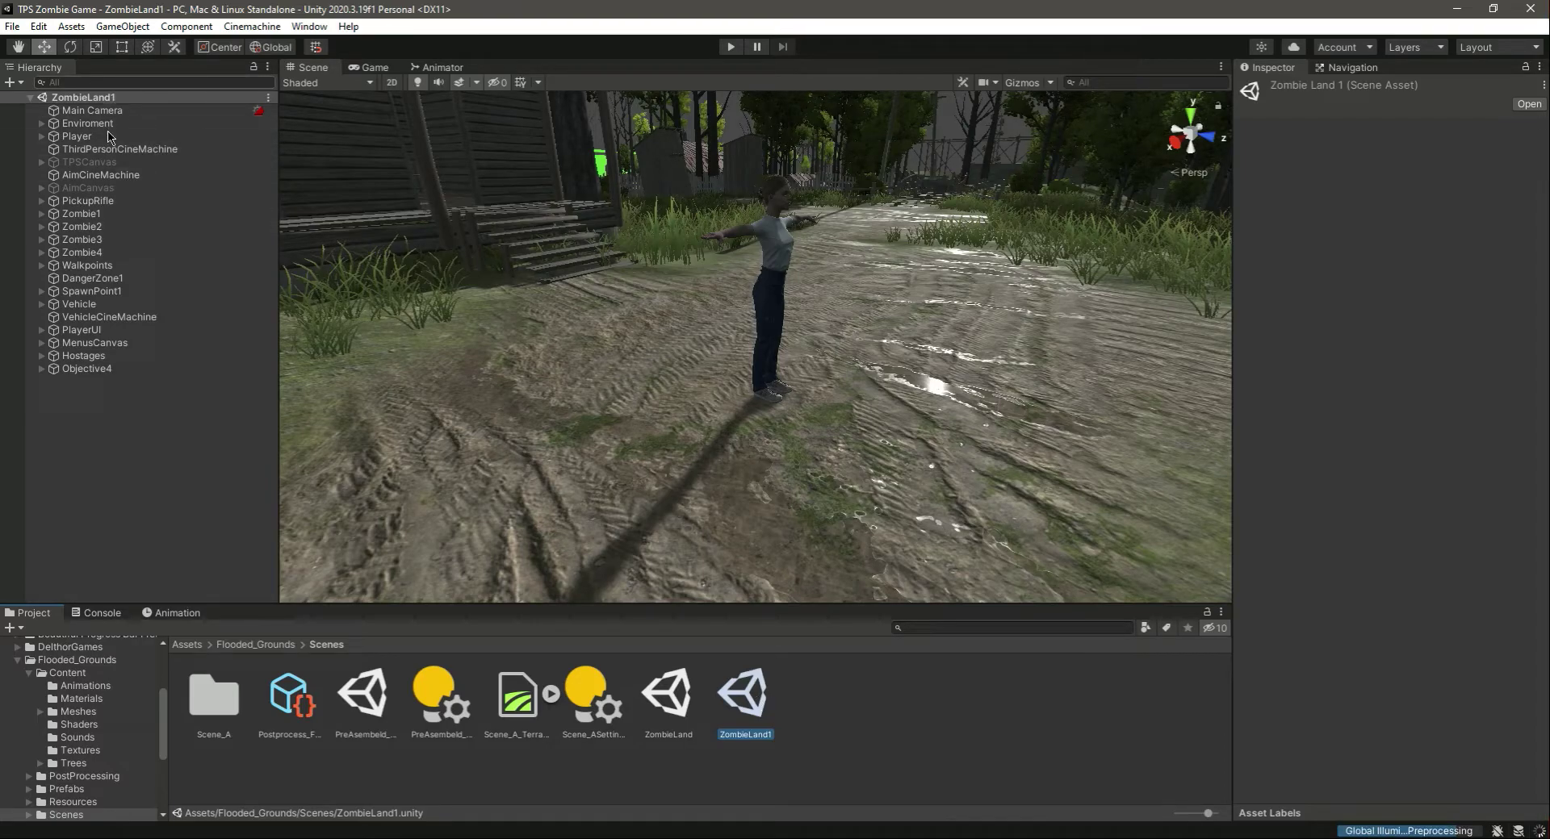
Expand the Player object in the hierarchy and examine its current character from the front.
{"action": "left_click", "coordinate": [41, 137]}
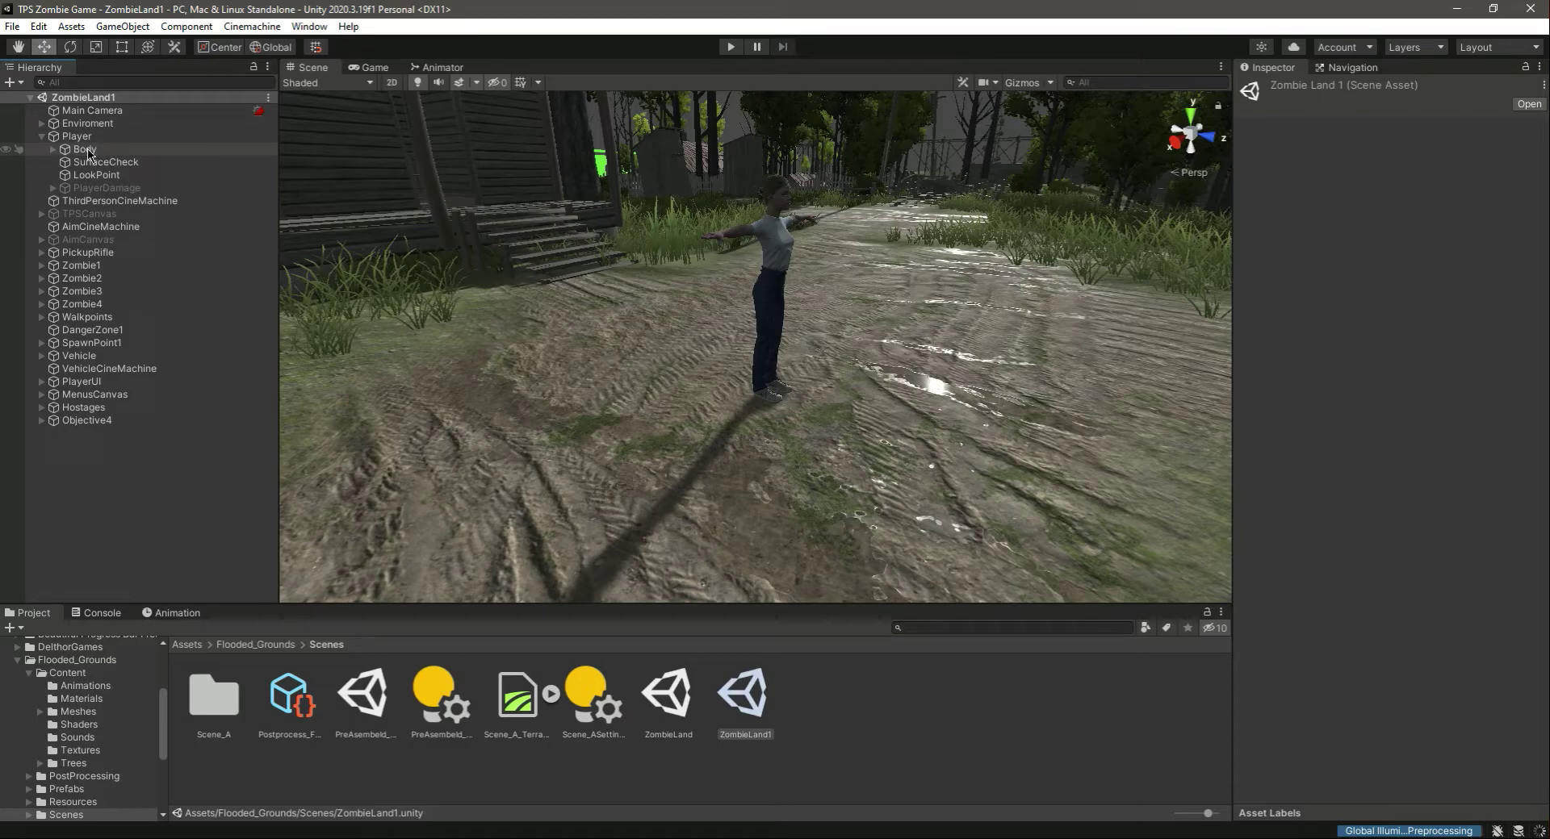
{"action": "right_click_drag", "start_coordinate": [978, 415], "coordinate": [749, 436]}
{"action": "key", "text": "d"}
{"action": "key", "text": "w"}
{"action": "key", "text": "d"}
{"action": "key", "text": "s"}
{"action": "key", "text": "w"}
{"action": "key", "text": "a"}
{"action": "key", "text": "s"}
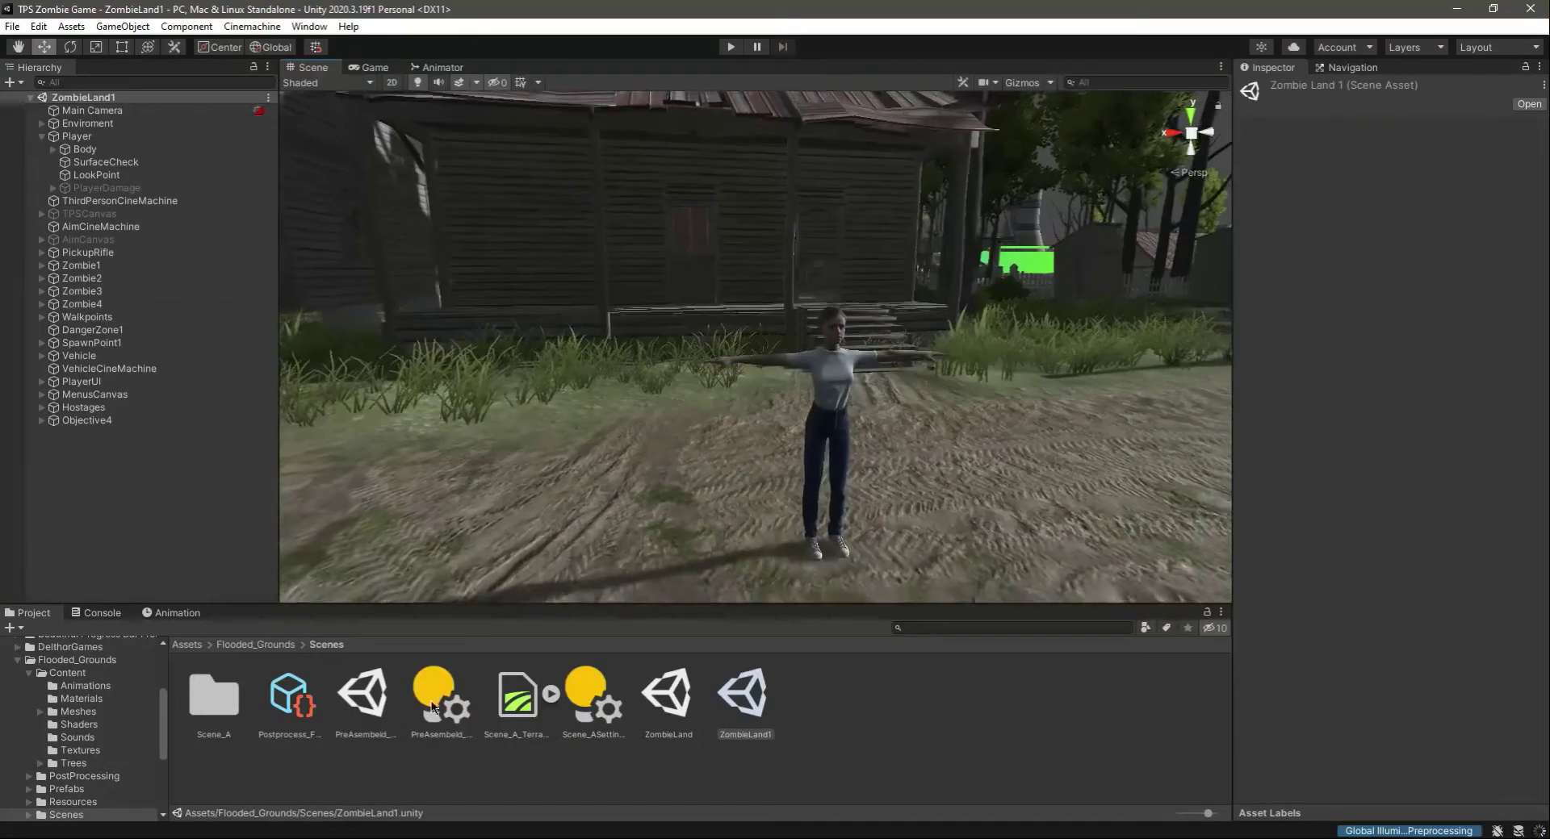
Add the Ch31_nonPBR model from the Player/Male1Character folder to the scene as a child of Player.
{"action": "left_click", "coordinate": [17, 660]}
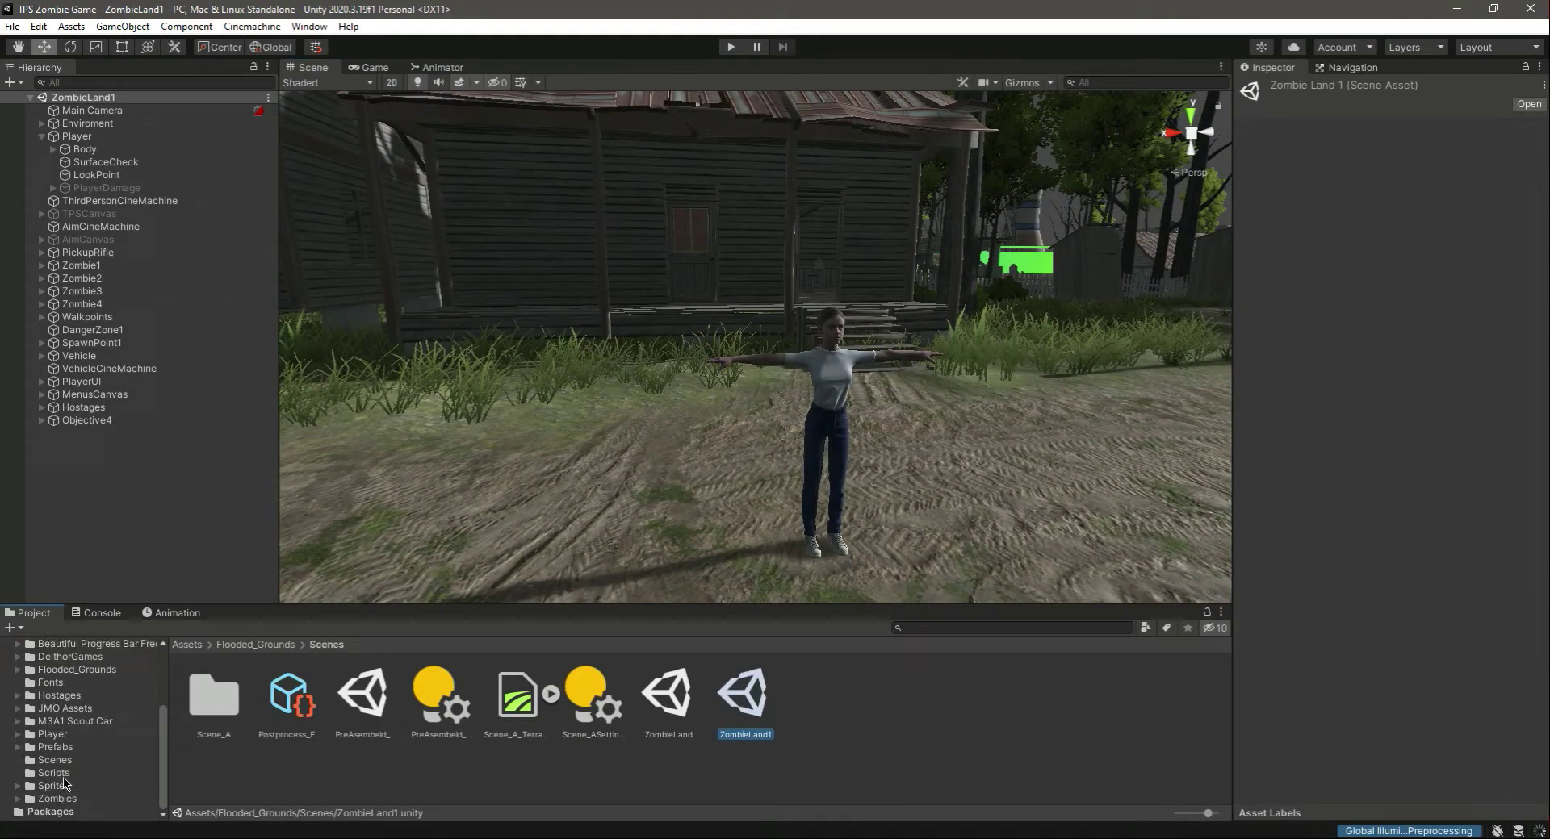
{"action": "left_click", "coordinate": [53, 735]}
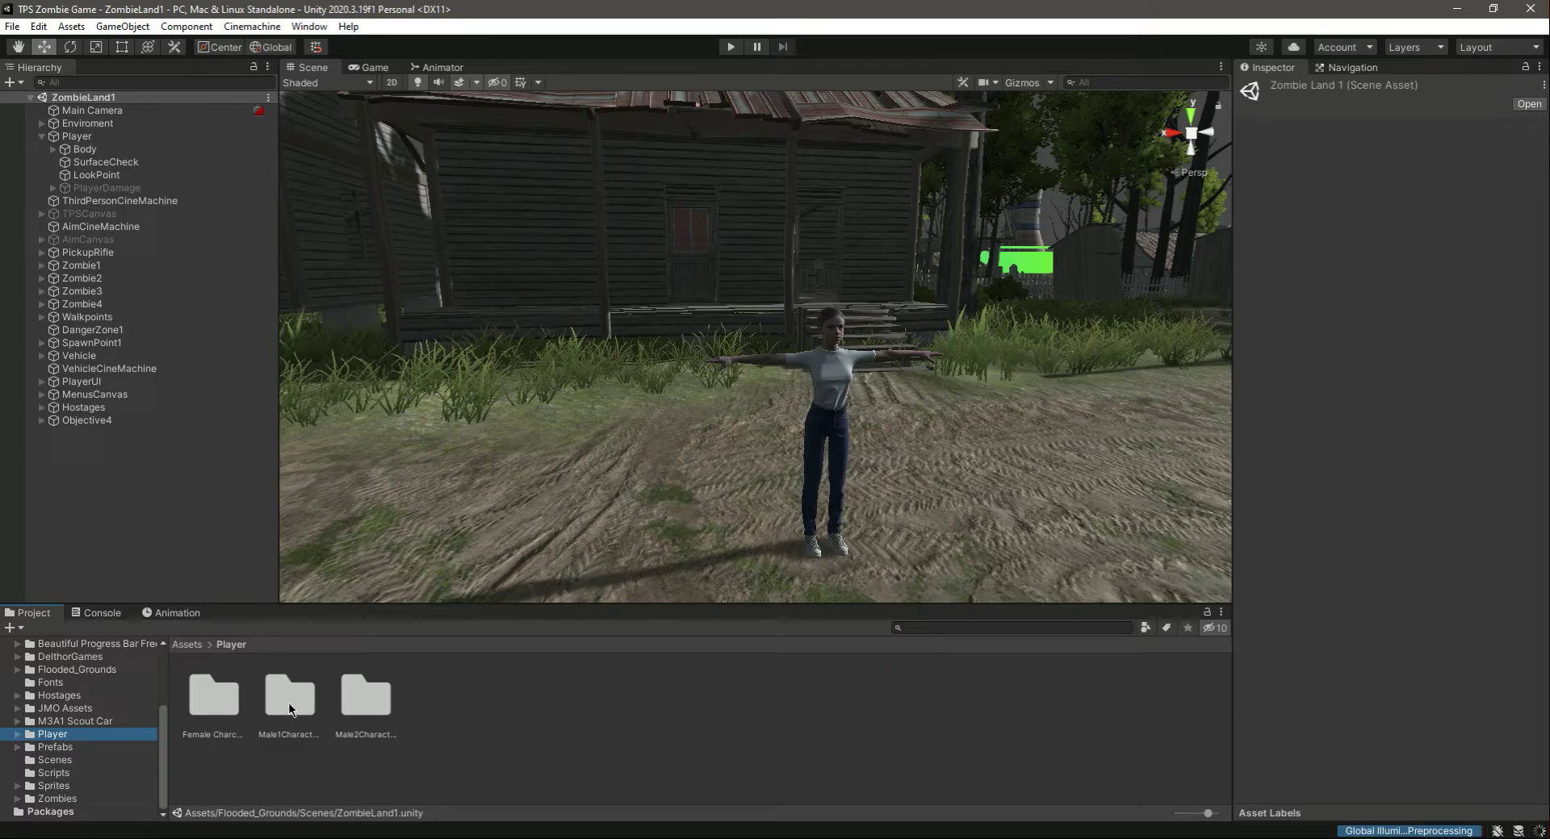
{"action": "double_click", "coordinate": [288, 703]}
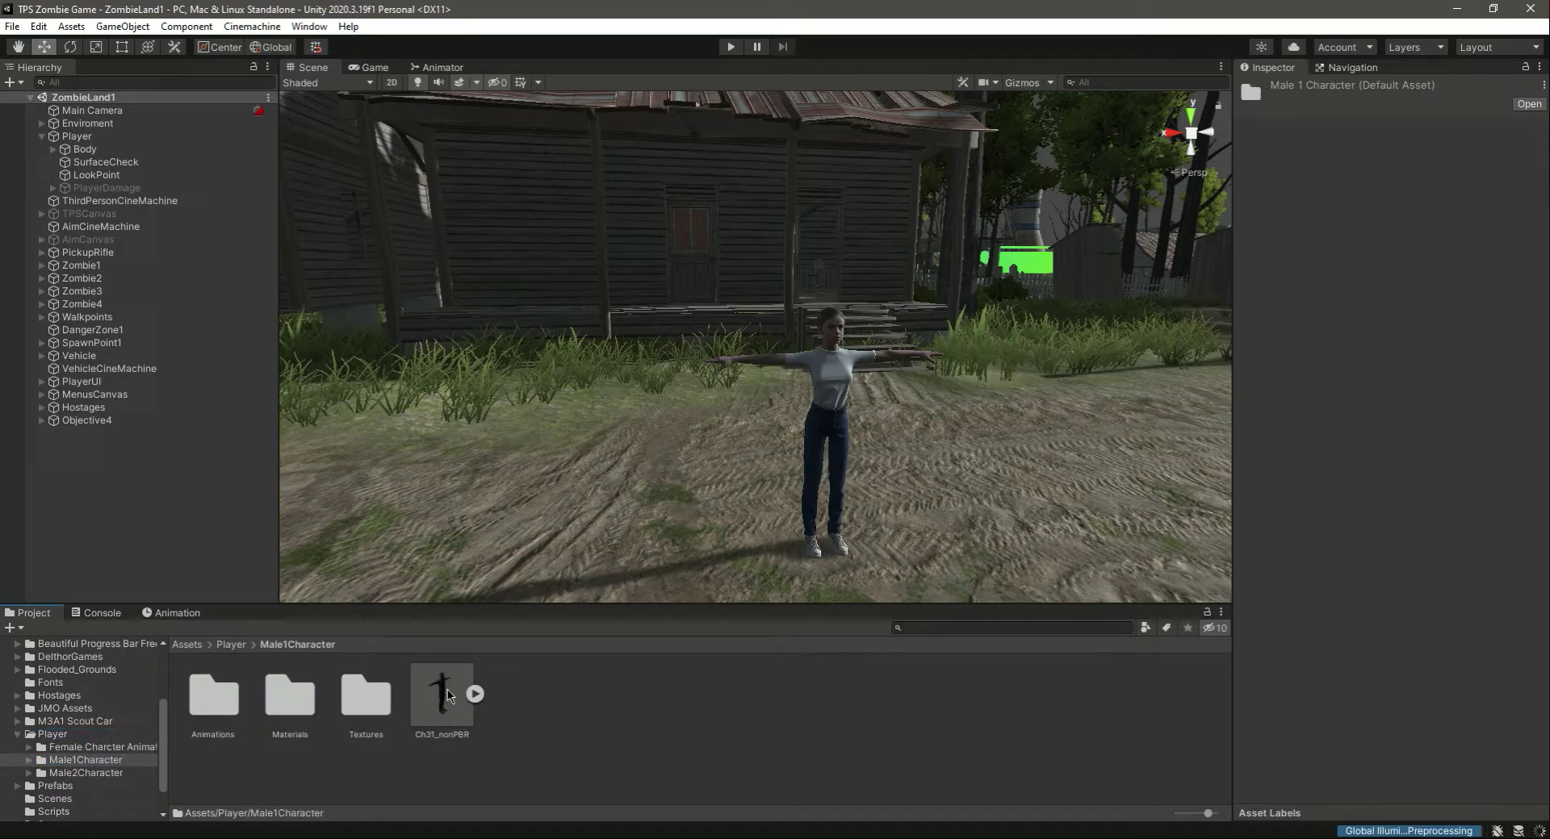
{"action": "double_click", "coordinate": [199, 712]}
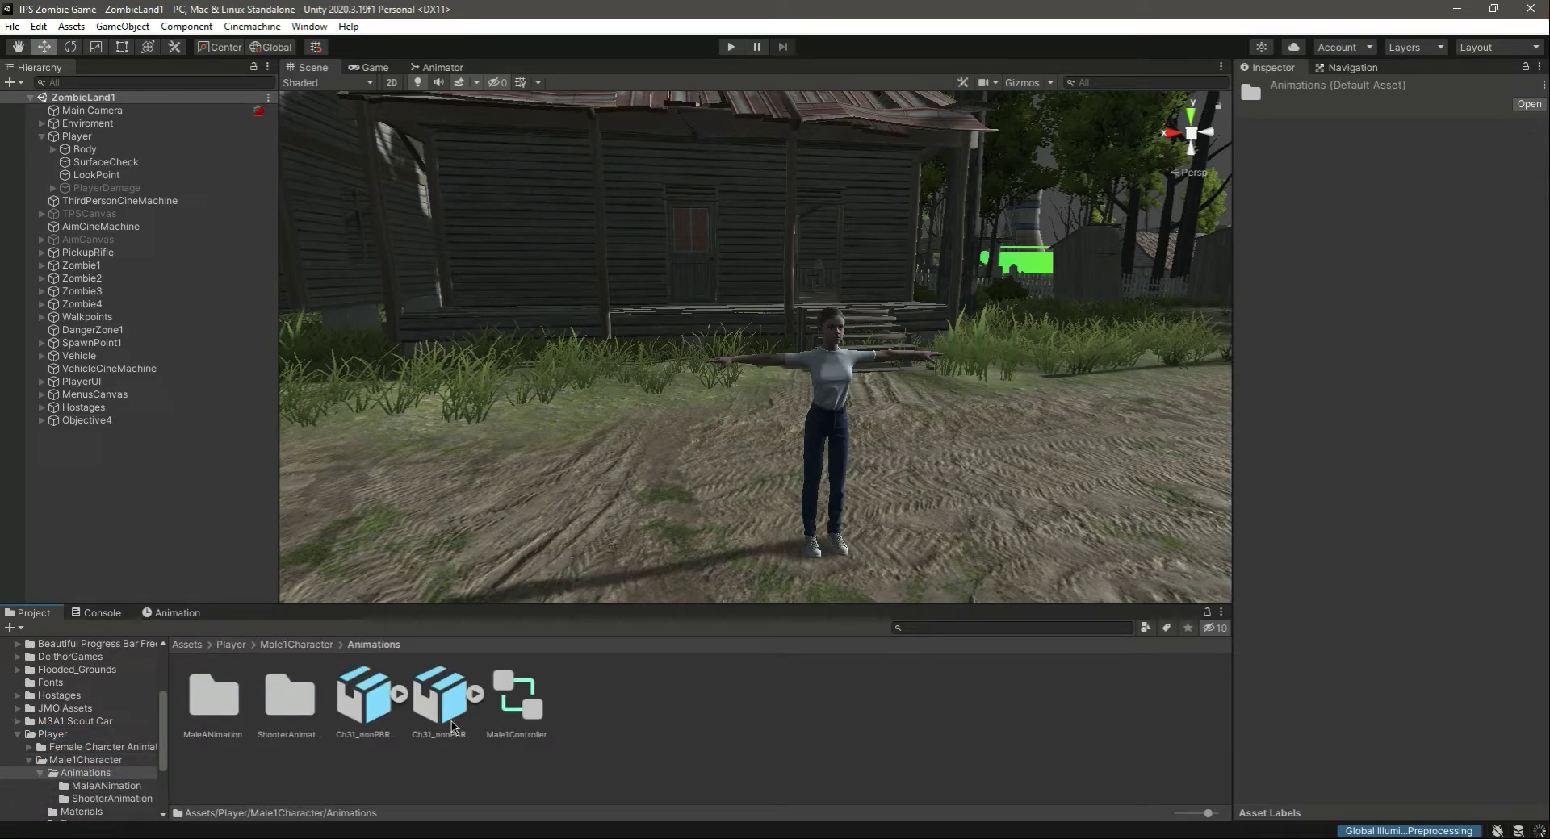
{"action": "left_click", "coordinate": [297, 644]}
{"action": "left_click", "coordinate": [436, 705]}
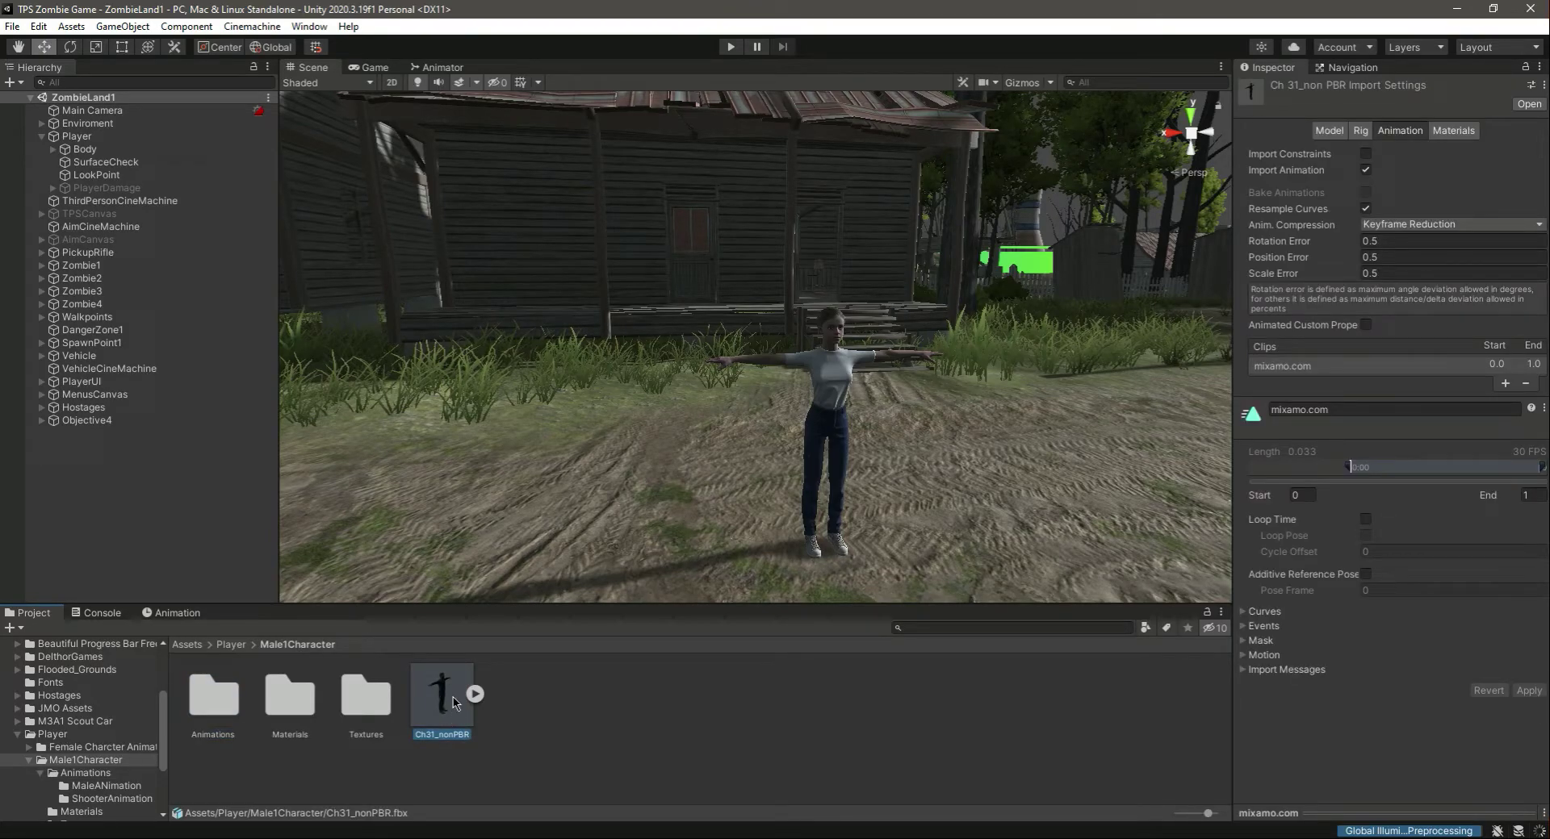
{"action": "left_click_drag", "start_coordinate": [469, 724], "coordinate": [198, 465]}
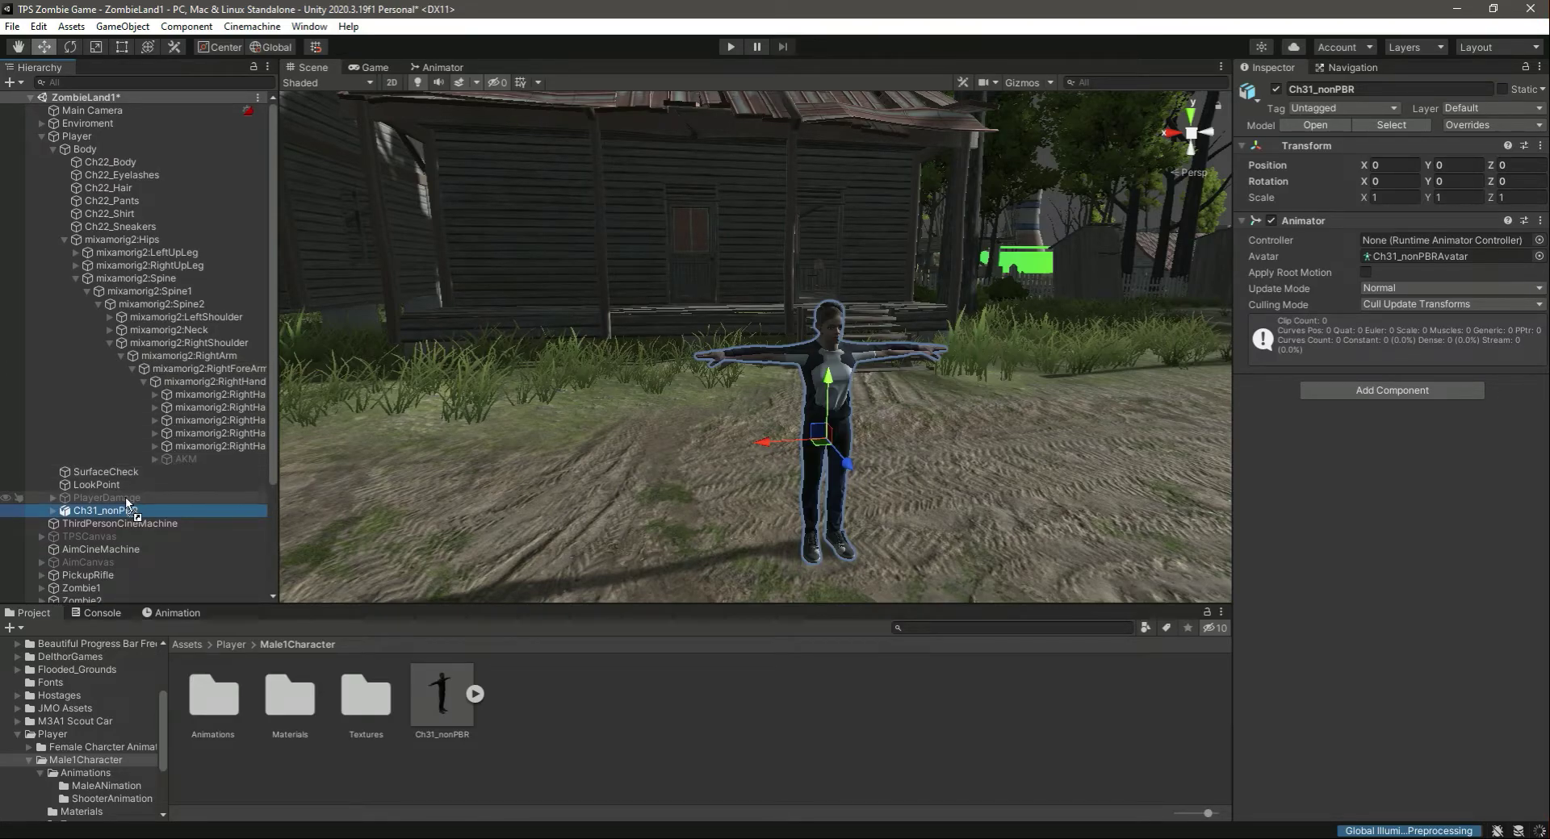
Unpack the Ch31_nonPBR prefab under Player.
{"action": "left_click", "coordinate": [92, 496]}
{"action": "left_click", "coordinate": [106, 512]}
{"action": "right_click", "coordinate": [106, 511]}
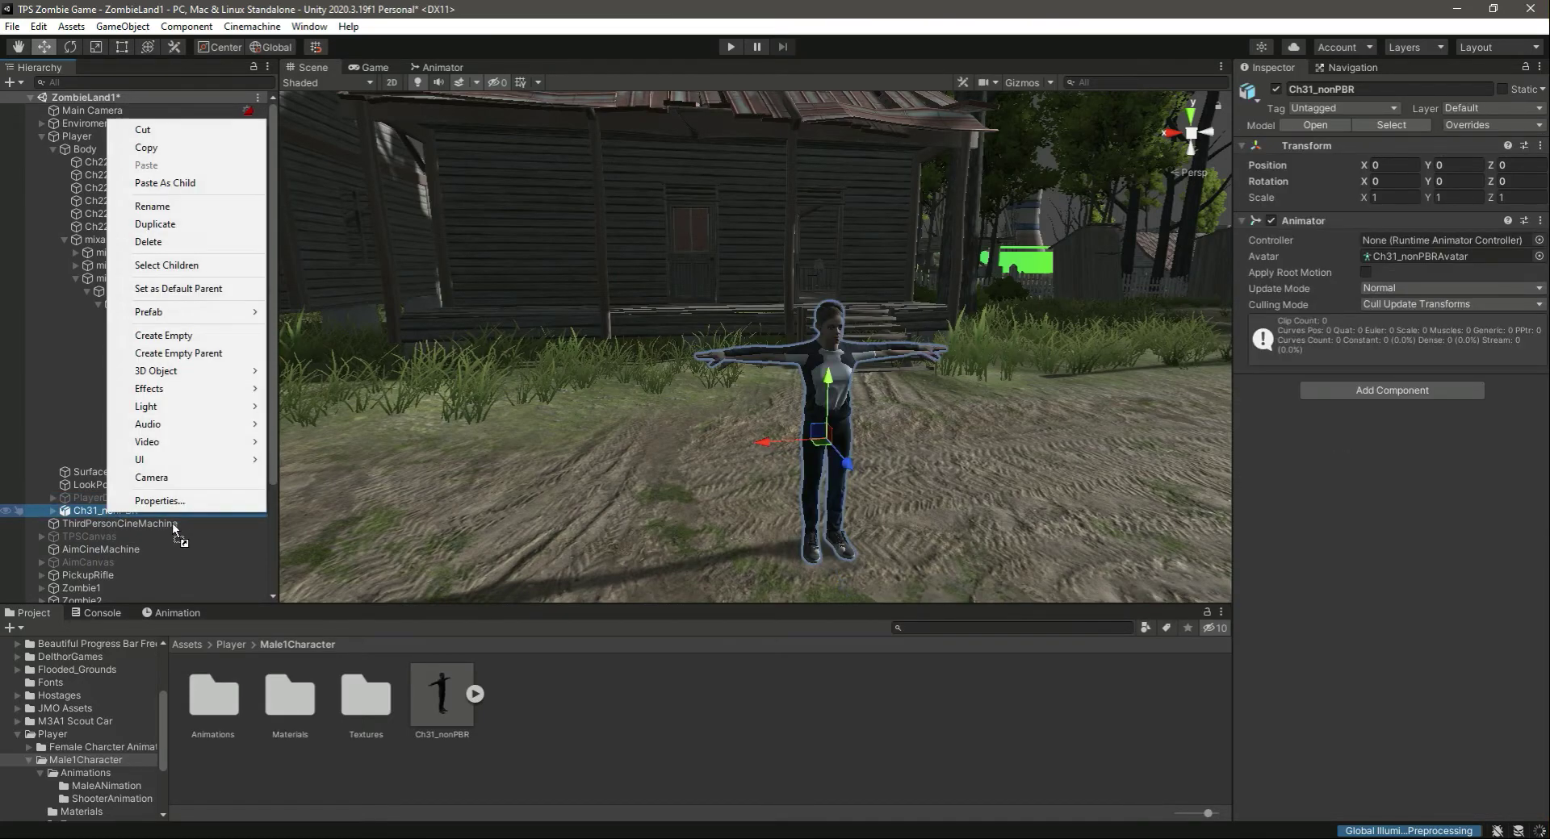
{"action": "mouse_move", "coordinate": [242, 312]}
{"action": "left_click", "coordinate": [330, 383]}
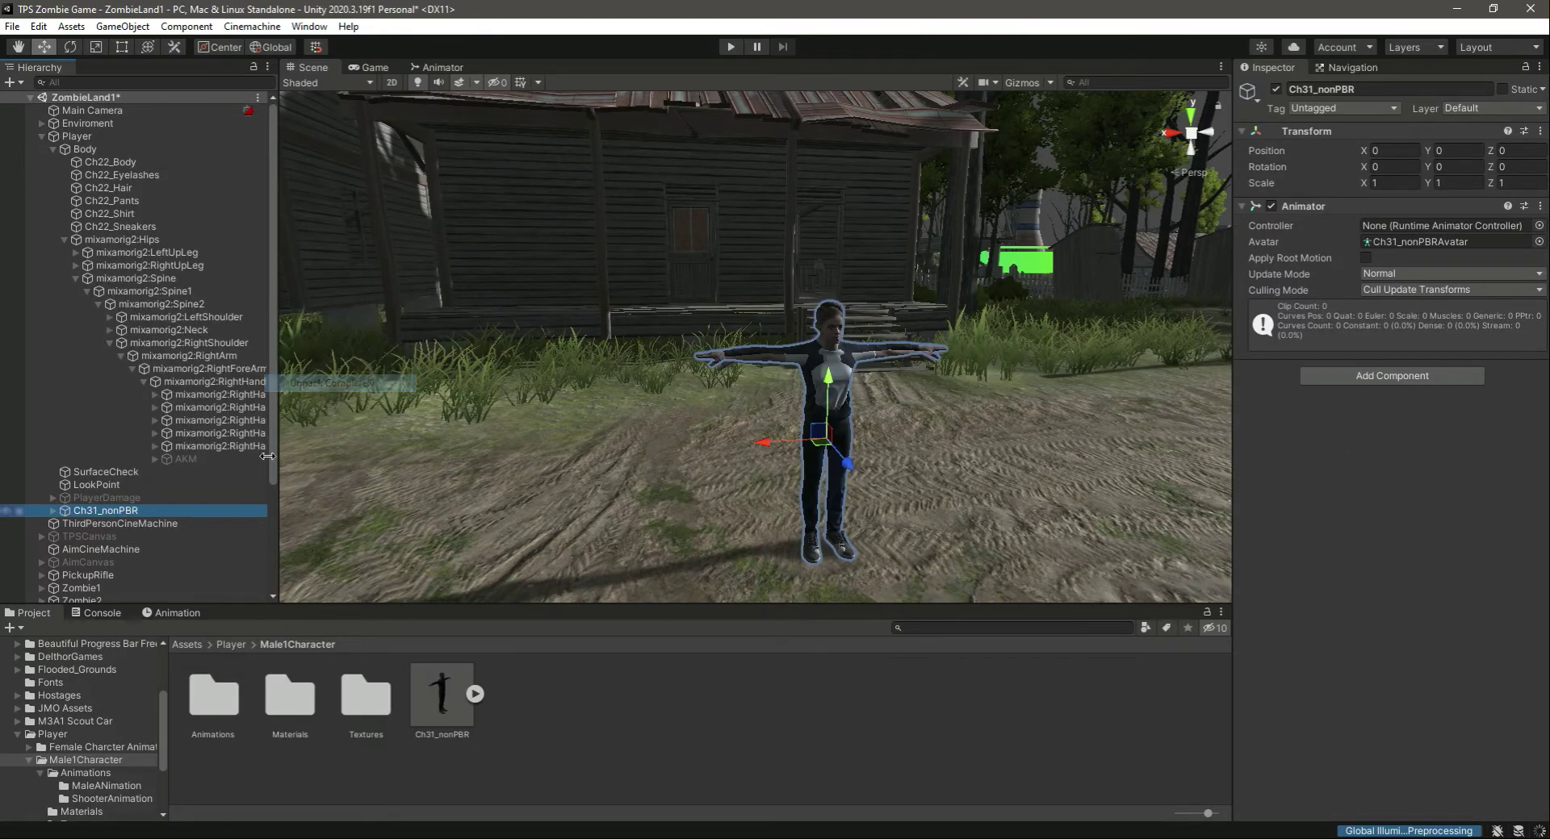
Expand the Ch31_nonPBR skeleton down to its right hand and move the AKM rifle from the old body into mixamorig9:RightHand.
{"action": "left_click", "coordinate": [54, 511]}
{"action": "scroll", "coordinate": [118, 530], "scroll_direction": "down", "scroll_amount": 5}
{"action": "left_click", "coordinate": [64, 420]}
{"action": "left_click", "coordinate": [76, 459]}
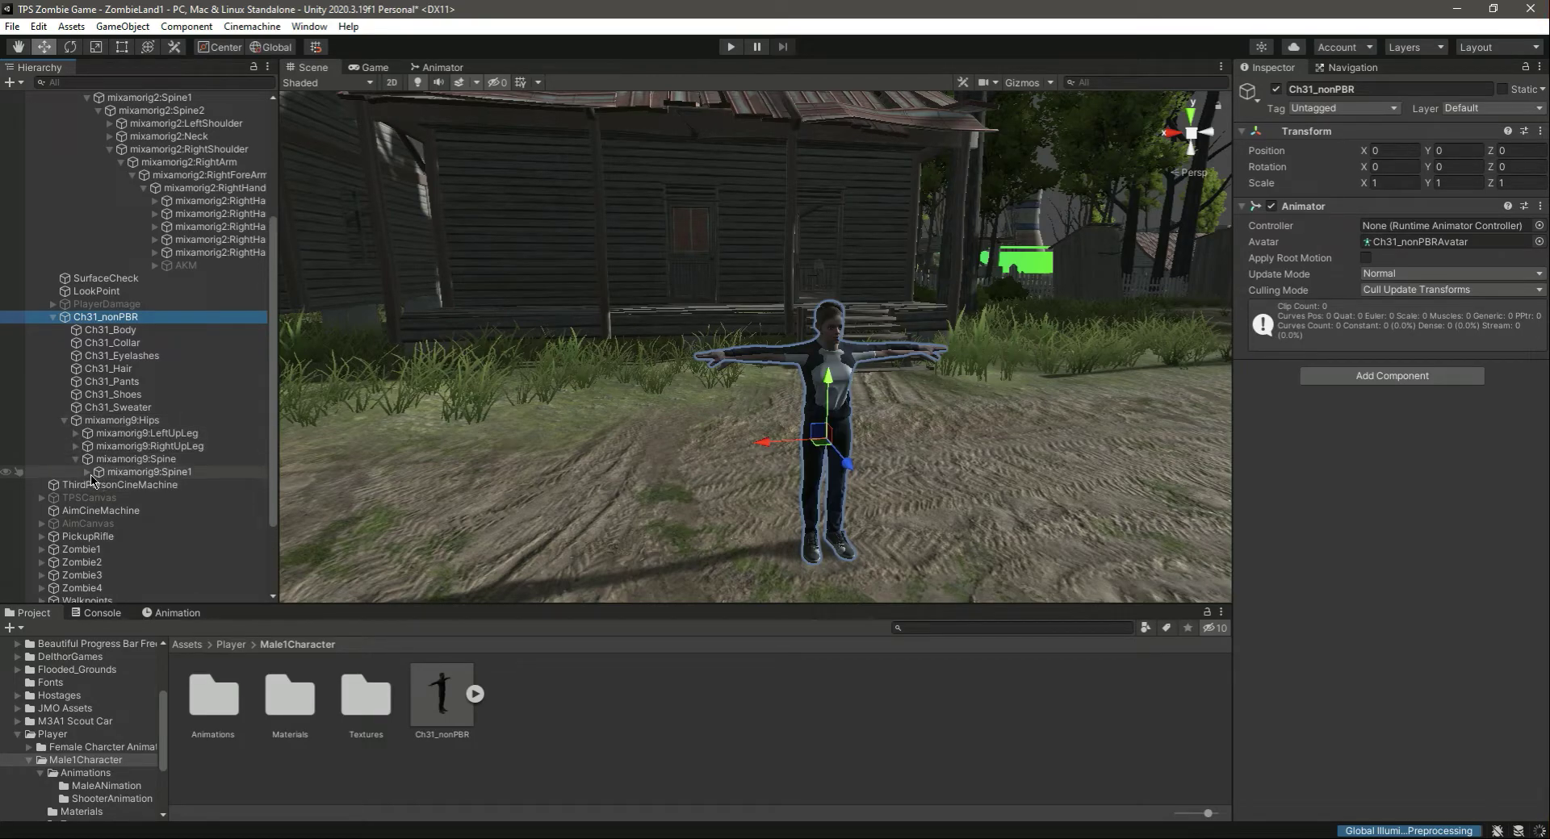
{"action": "left_click", "coordinate": [87, 472]}
{"action": "left_click", "coordinate": [98, 484]}
{"action": "left_click", "coordinate": [110, 523]}
{"action": "left_click", "coordinate": [122, 536]}
{"action": "left_click", "coordinate": [139, 550]}
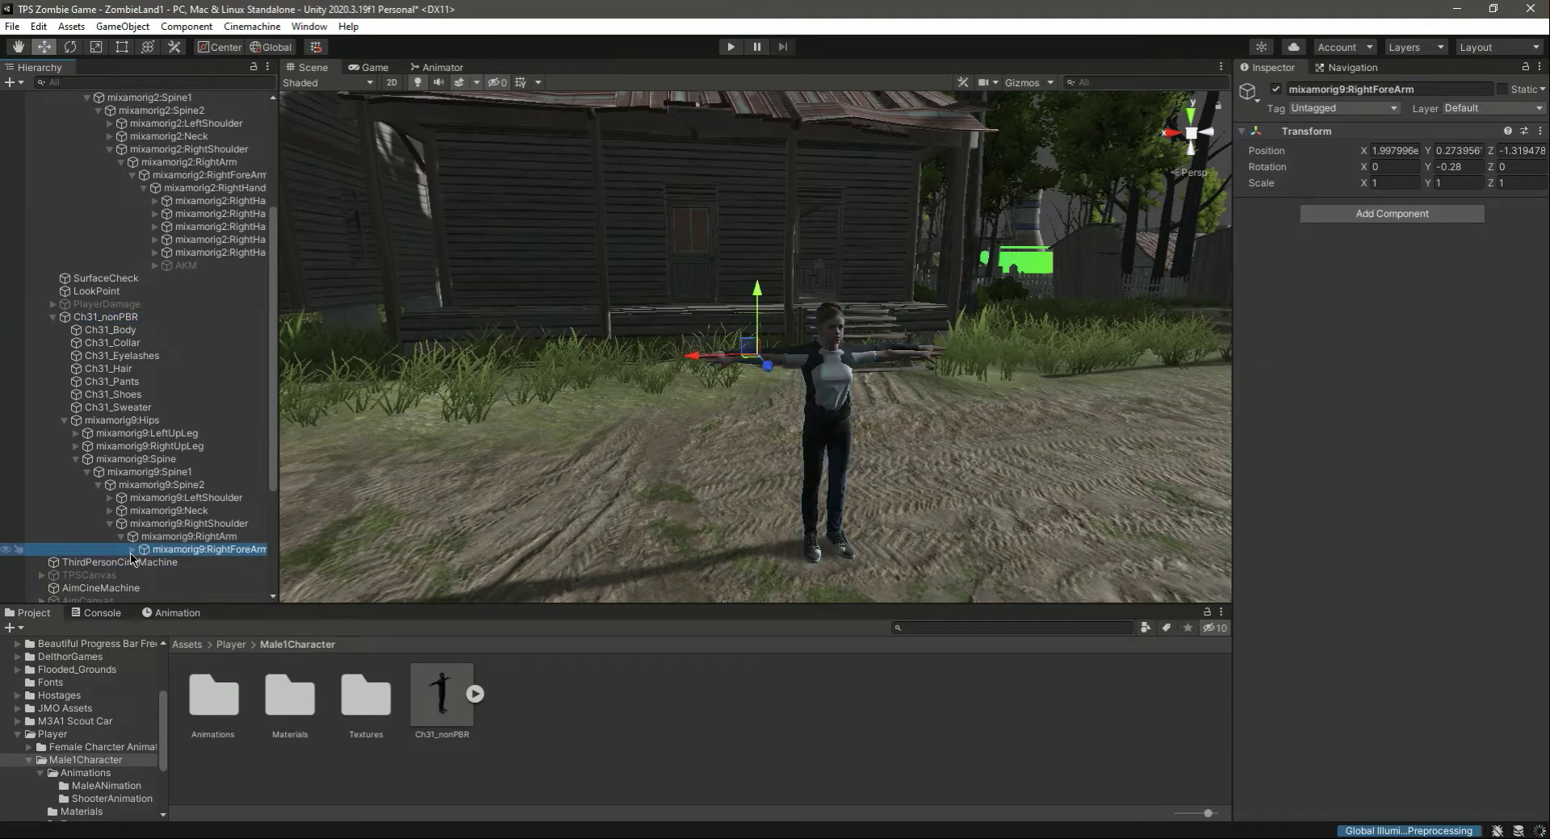
{"action": "left_click", "coordinate": [133, 549]}
{"action": "left_click", "coordinate": [143, 466]}
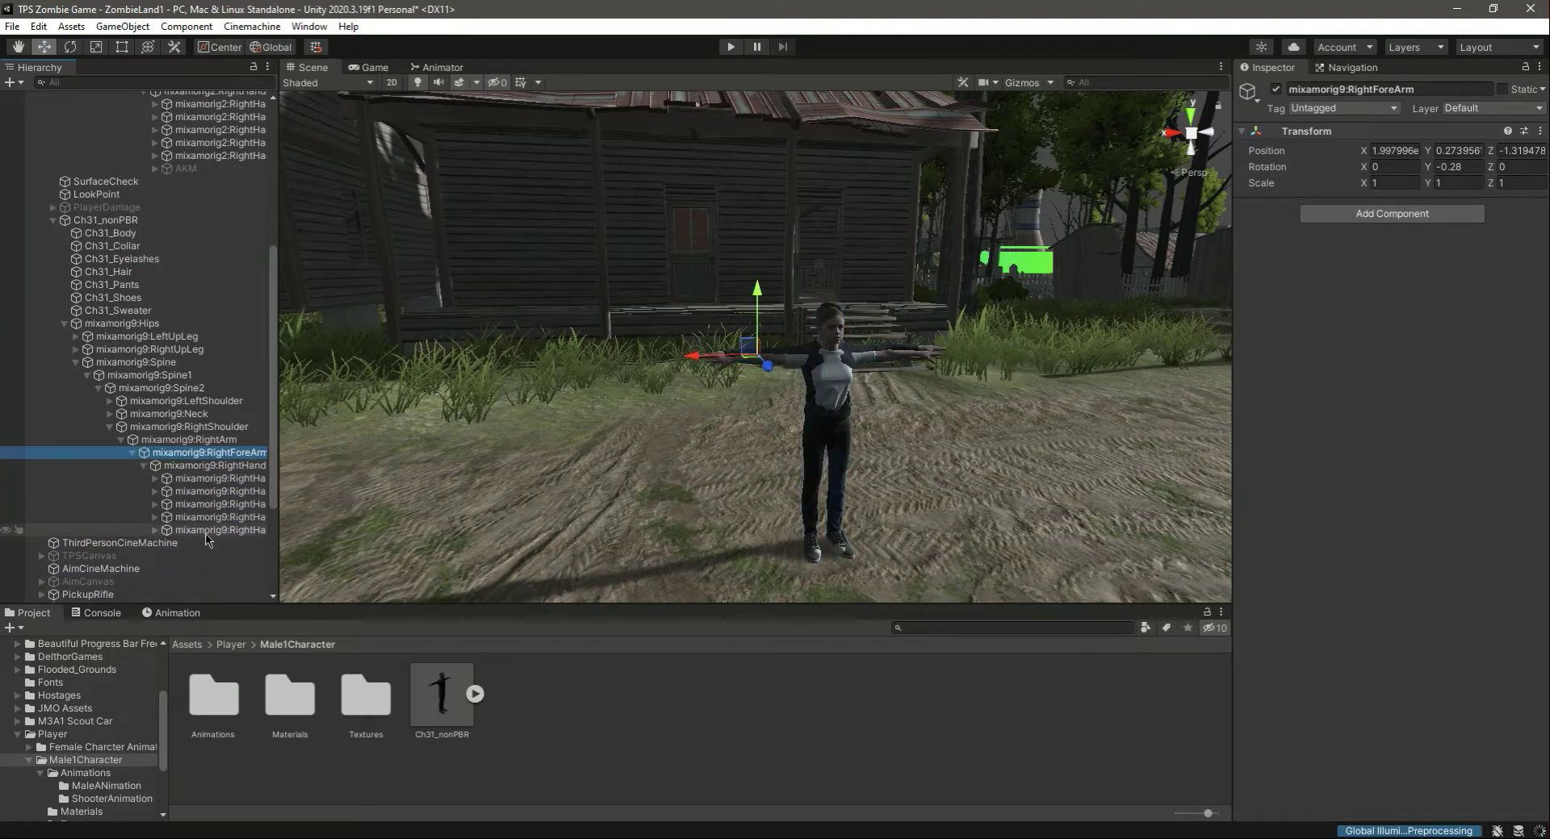
{"action": "left_click", "coordinate": [185, 169]}
{"action": "left_click_drag", "start_coordinate": [184, 174], "coordinate": [214, 479]}
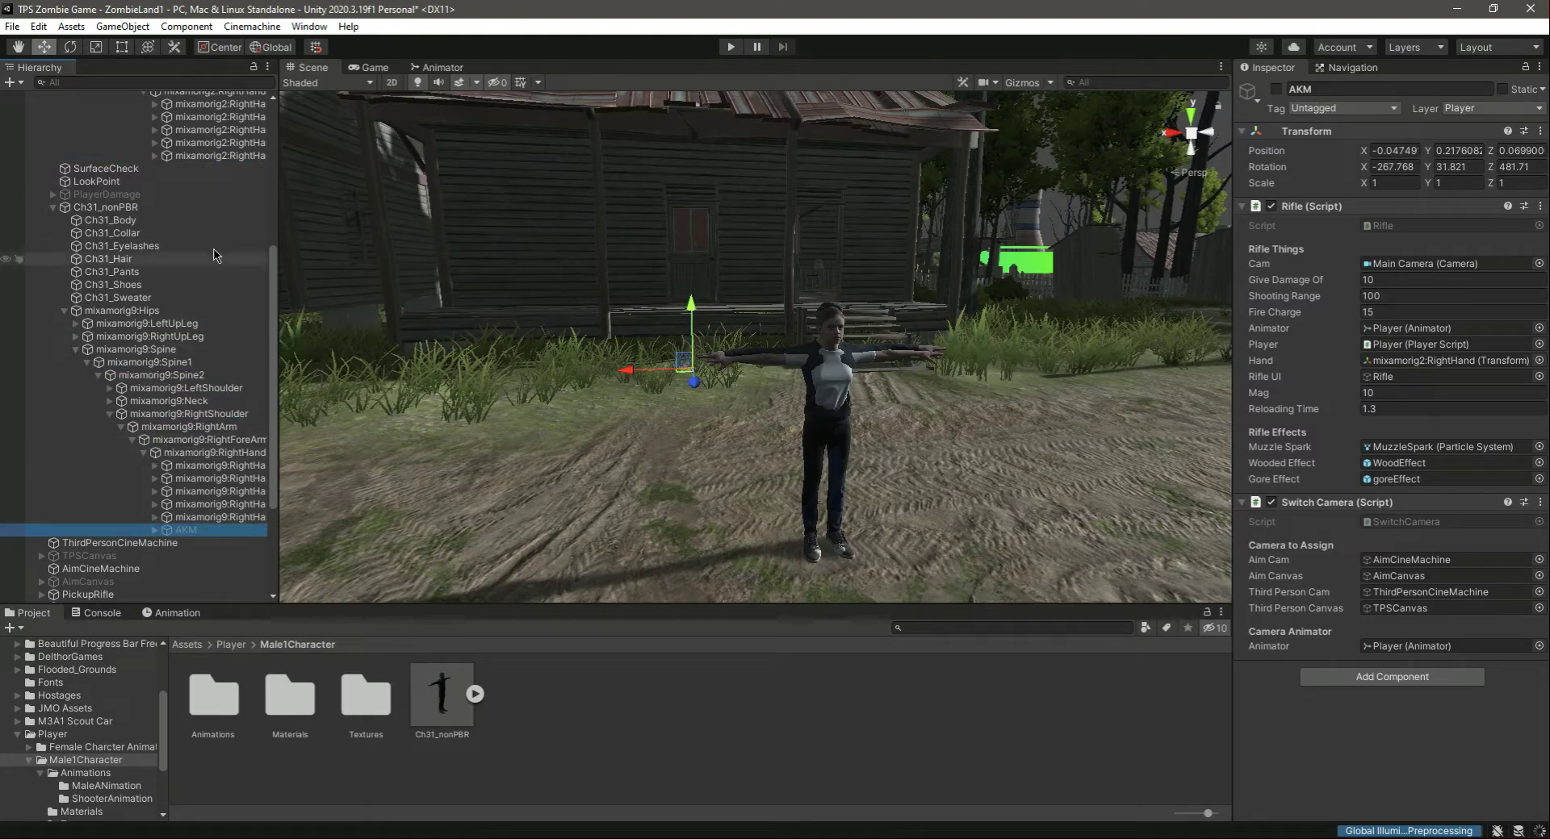
Delete the old Body object with the female character from Player.
{"action": "scroll", "coordinate": [129, 242], "scroll_direction": "up", "scroll_amount": 10}
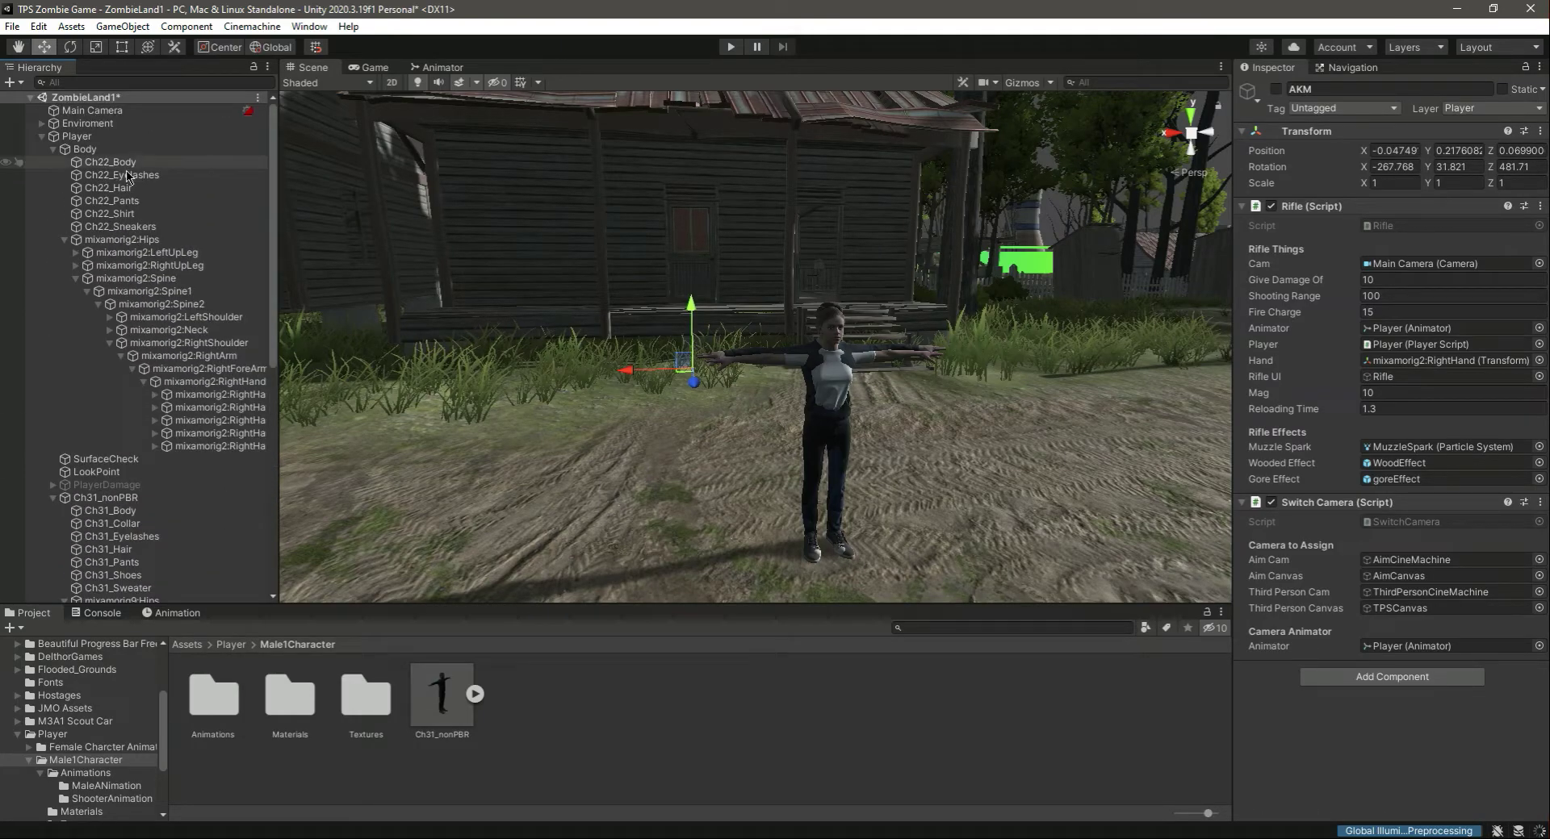
{"action": "left_click", "coordinate": [45, 136]}
{"action": "left_click", "coordinate": [42, 136]}
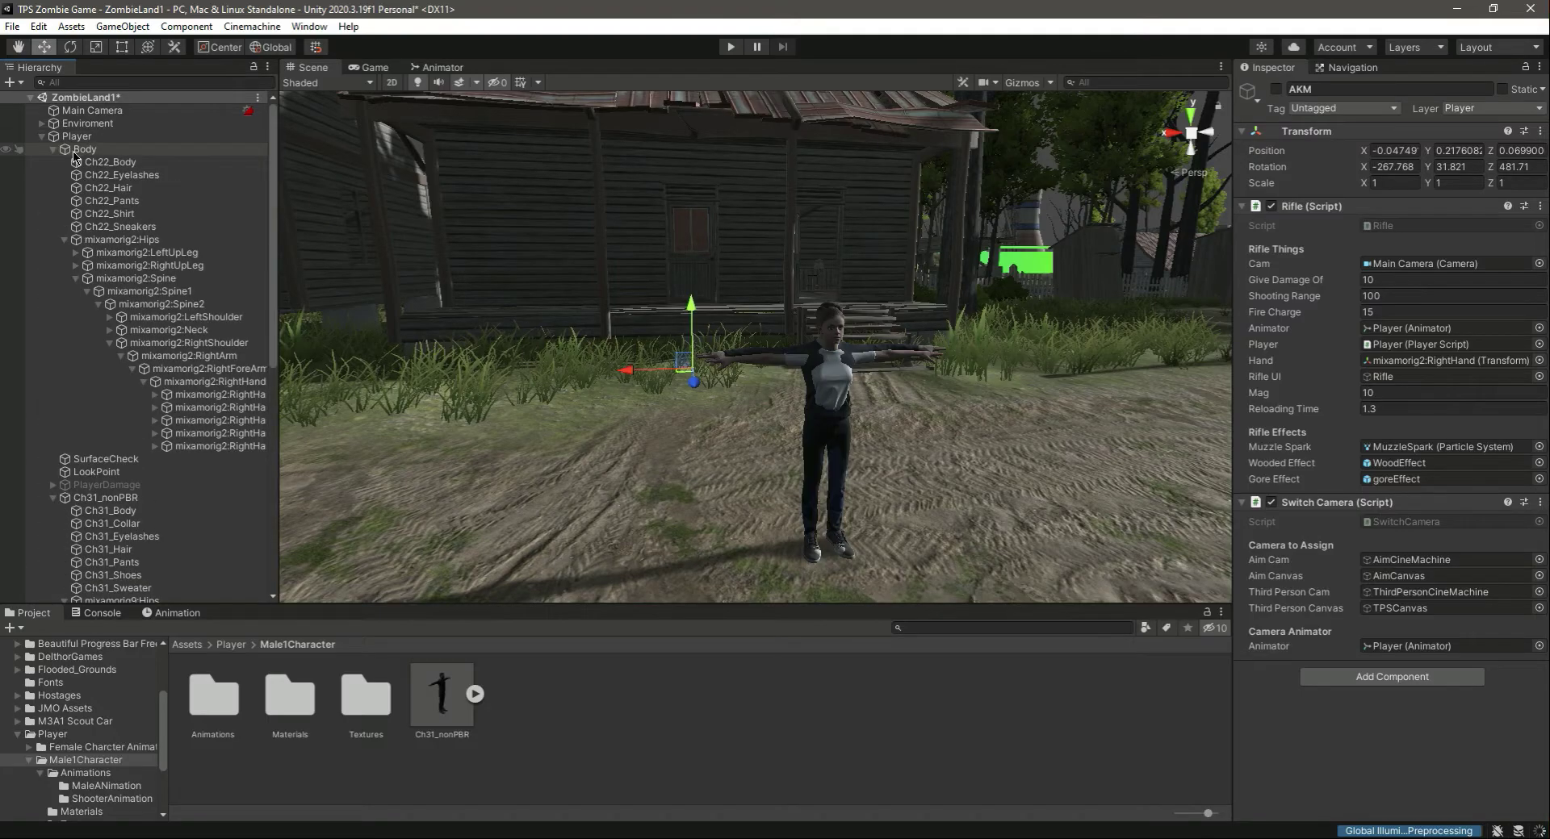
{"action": "left_click", "coordinate": [53, 151]}
{"action": "left_click", "coordinate": [79, 150]}
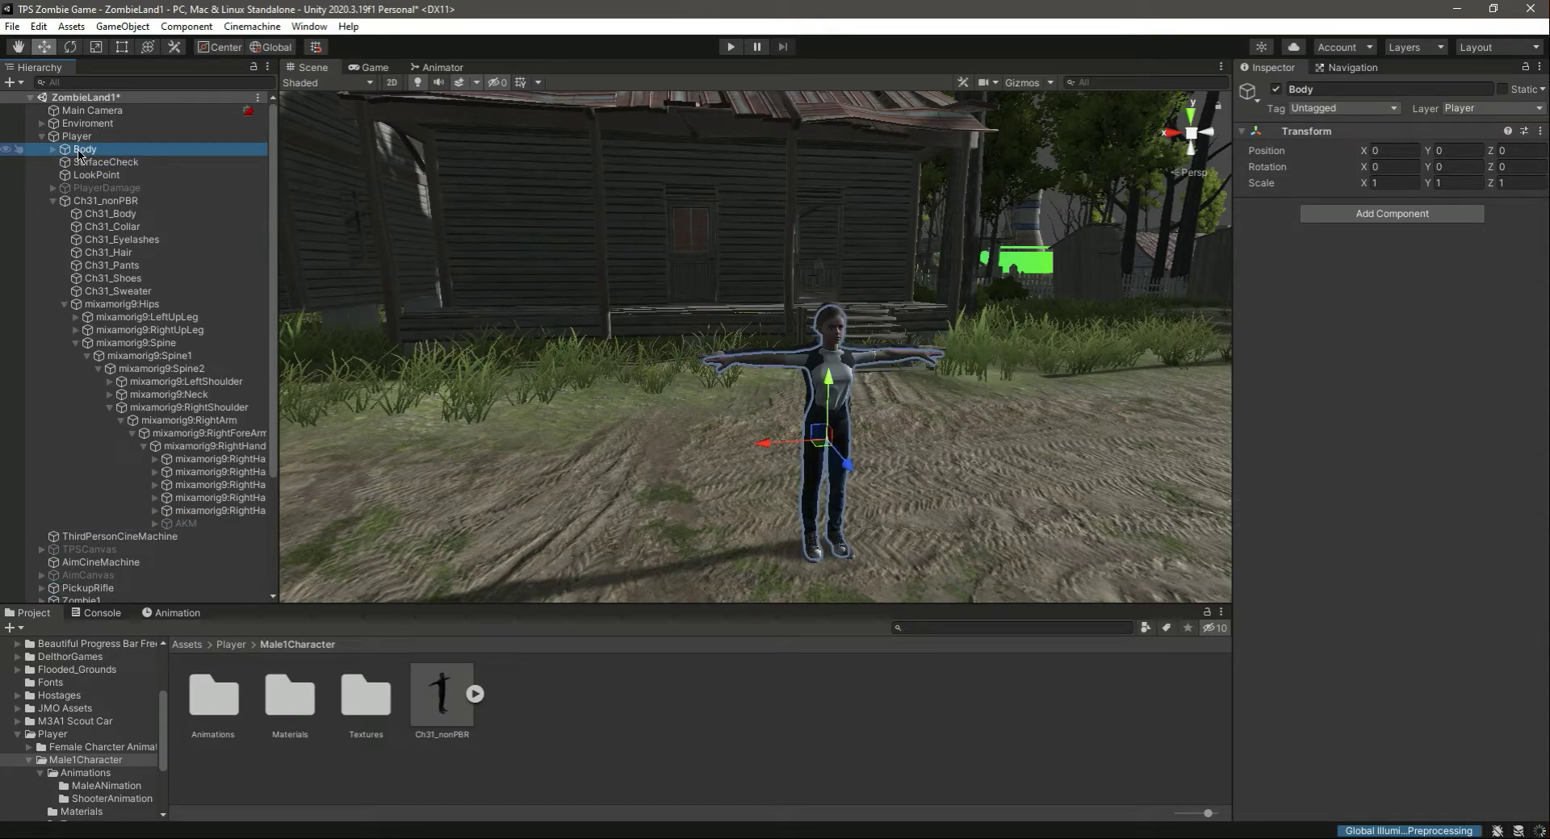
{"action": "key", "text": "Delete"}
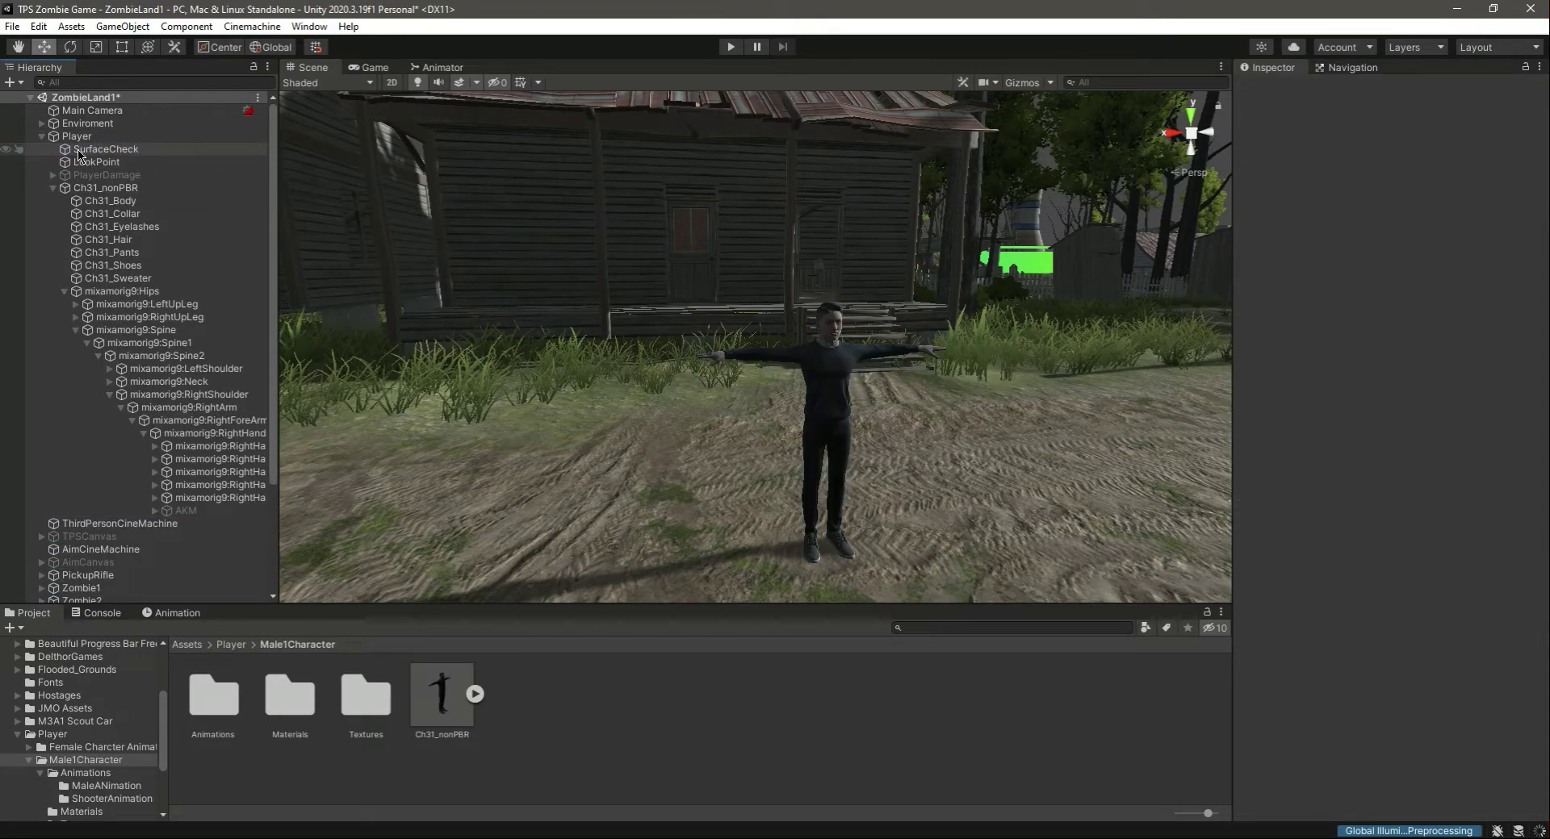
Move Ch31_nonPBR to be the first child of Player and rename it Body.
{"action": "left_click", "coordinate": [53, 188]}
{"action": "left_click", "coordinate": [103, 188]}
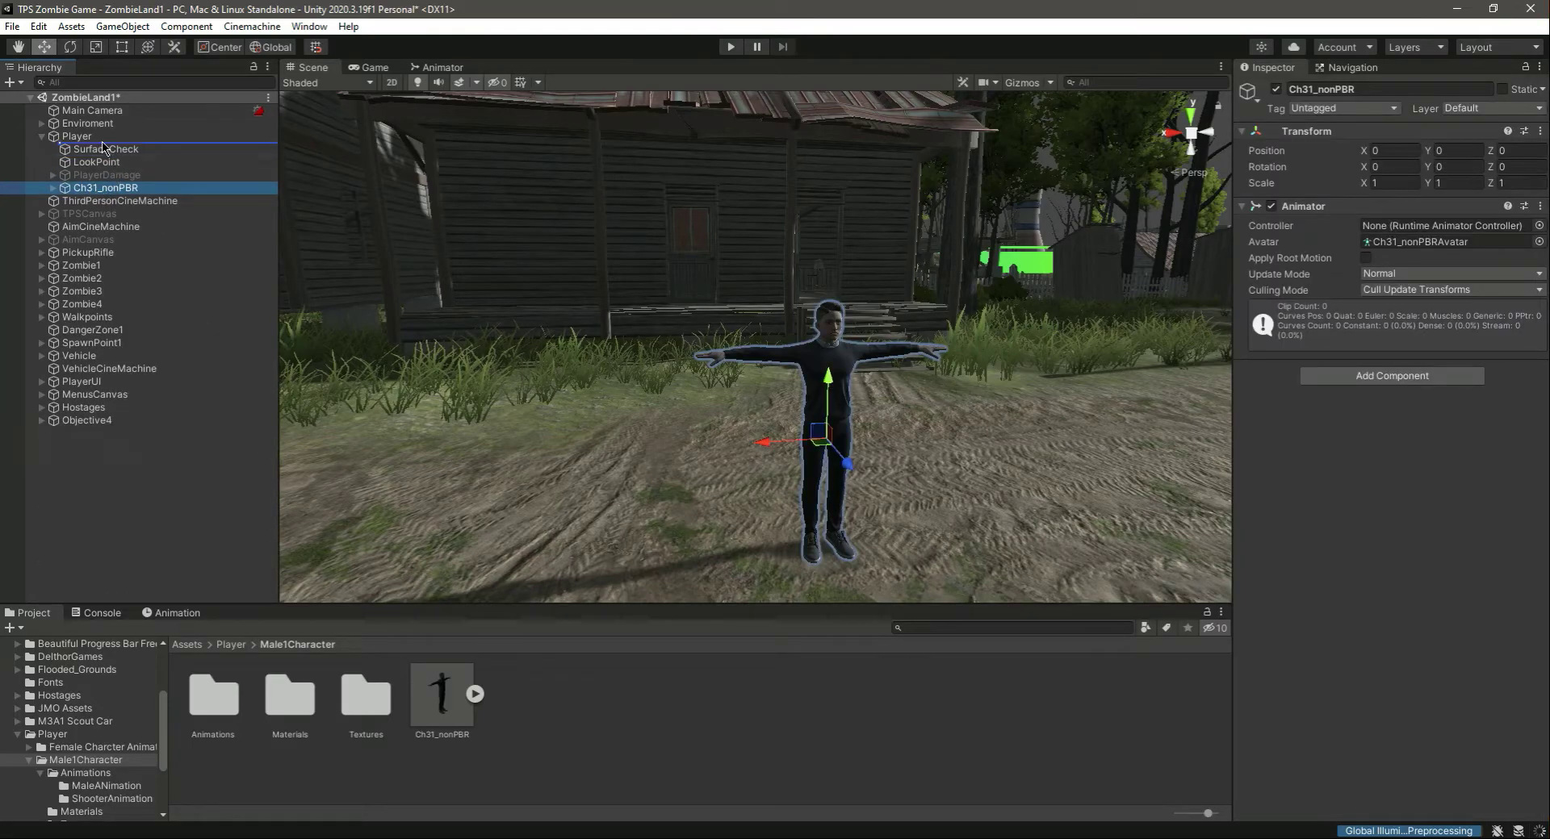
{"action": "left_click_drag", "start_coordinate": [115, 194], "coordinate": [109, 145]}
{"action": "left_click", "coordinate": [1389, 87]}
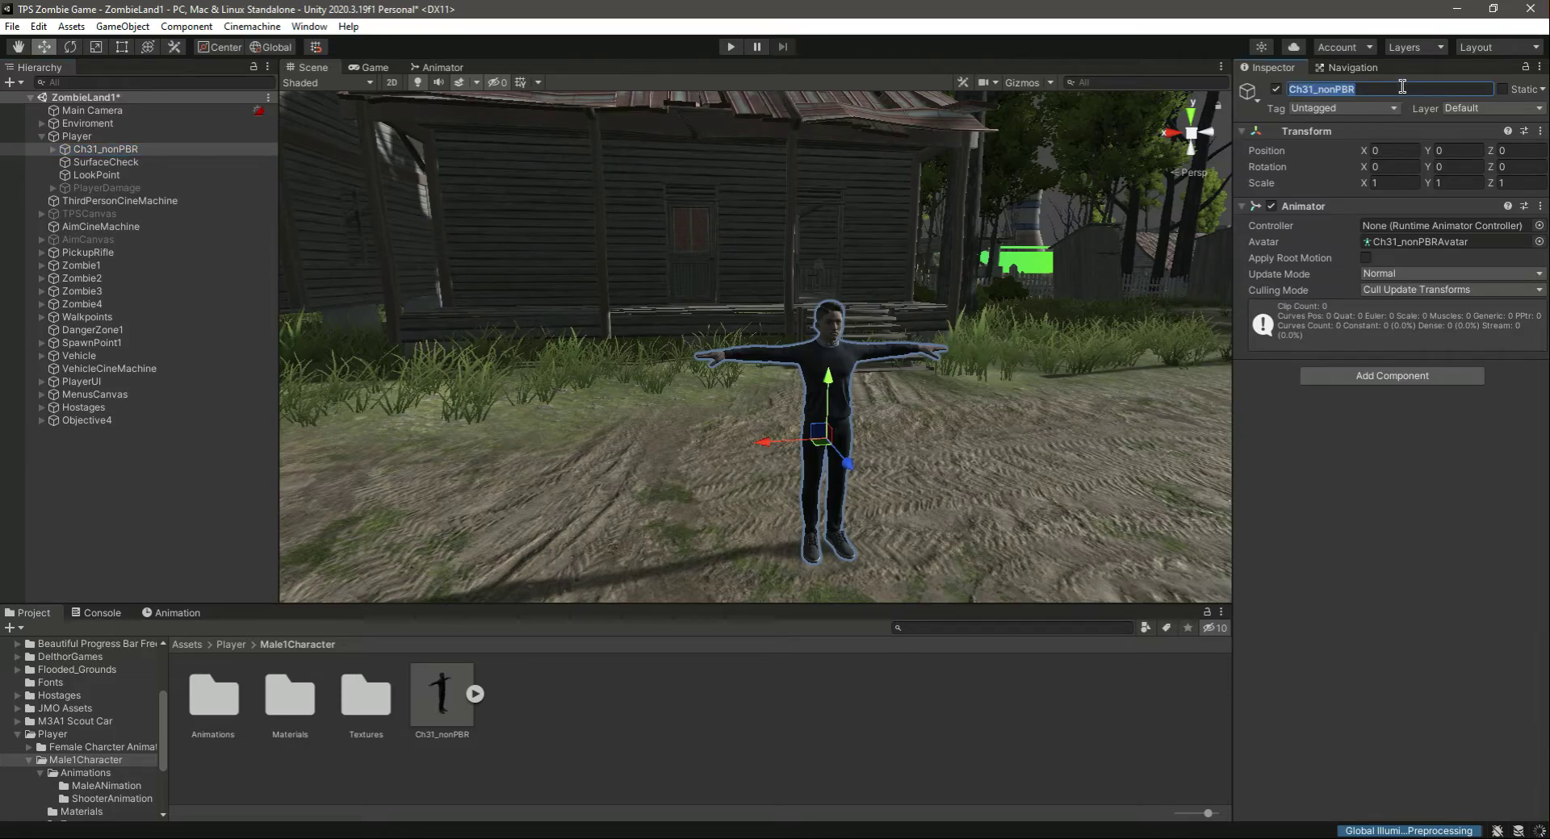
{"action": "type", "text": "Bo"}
Remove the Animator component from Body and set the avatar of Player's Animator to Ch31_nonPBRAvatar.
{"action": "left_click", "coordinate": [1540, 206]}
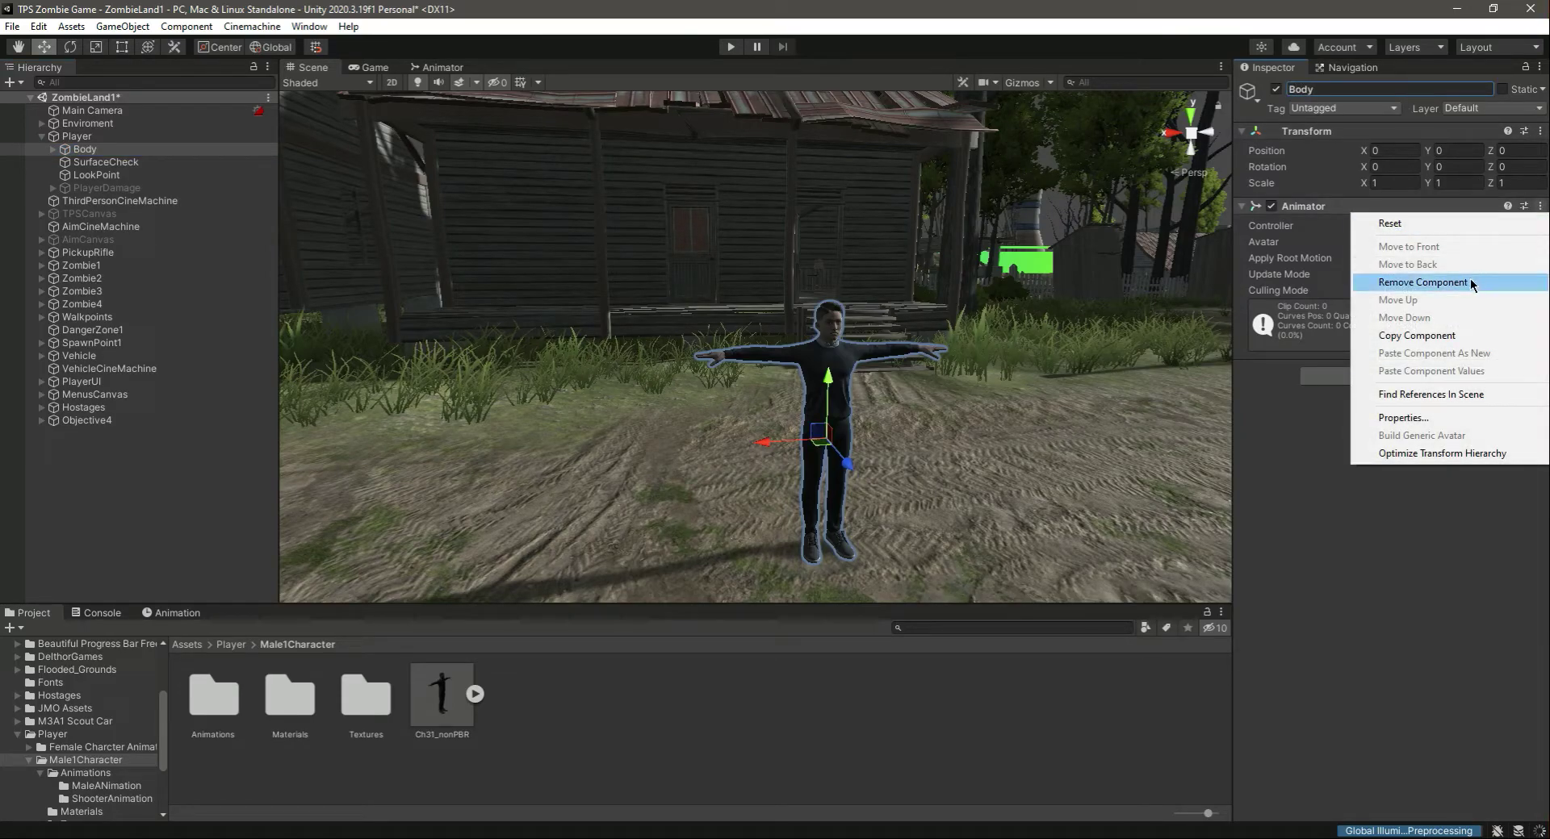
{"action": "left_click", "coordinate": [1453, 283]}
{"action": "left_click", "coordinate": [87, 138]}
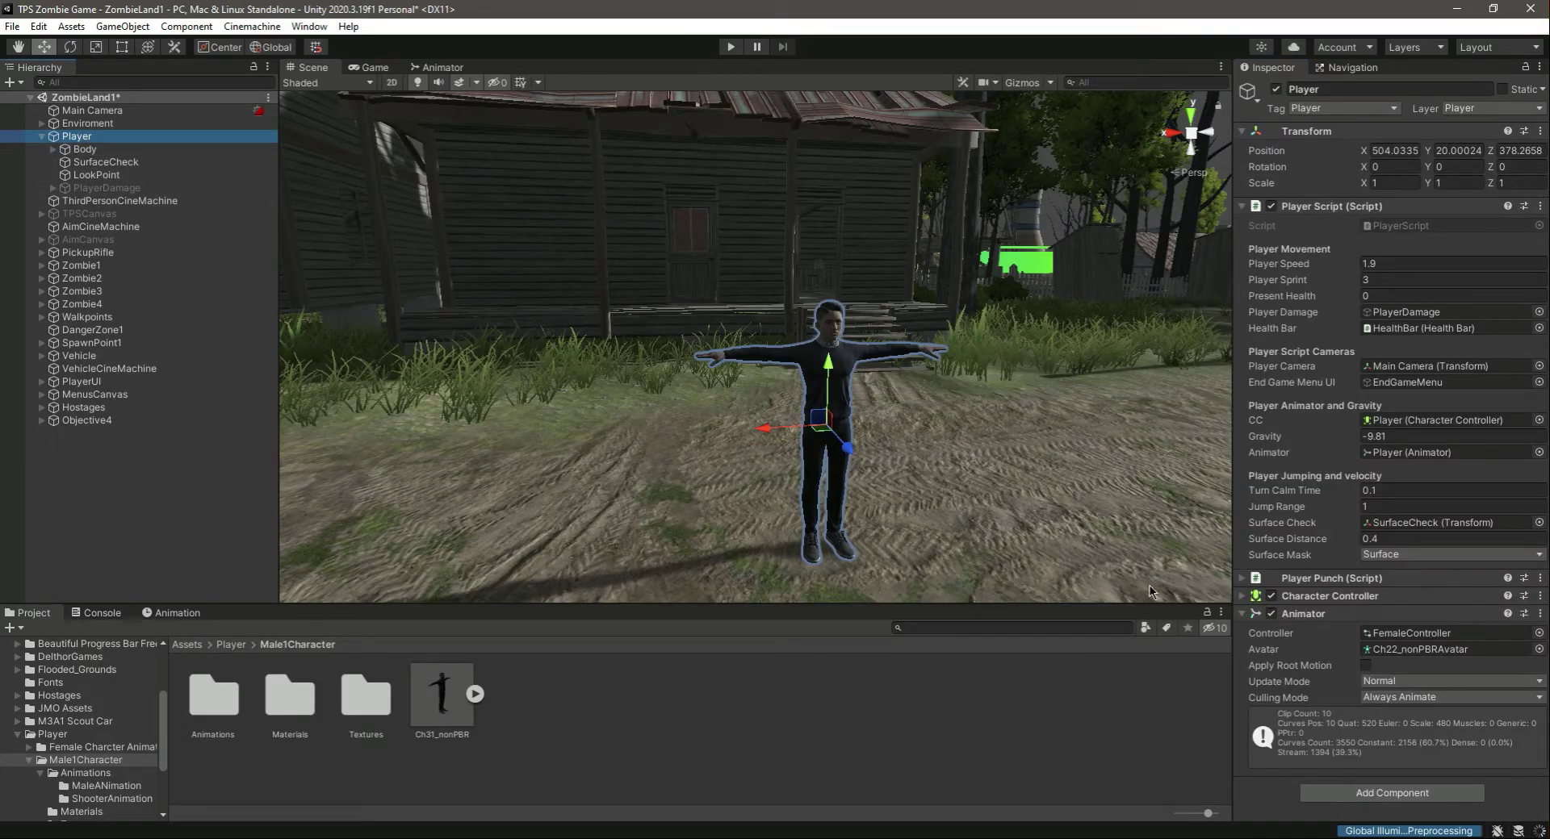
{"action": "left_click", "coordinate": [474, 693]}
{"action": "left_click_drag", "start_coordinate": [770, 784], "coordinate": [1445, 649]}
Assign Male1Controller from the Animations folder to Player's Animator, and use that Animator in the Player Script's Animator reference.
{"action": "double_click", "coordinate": [242, 699]}
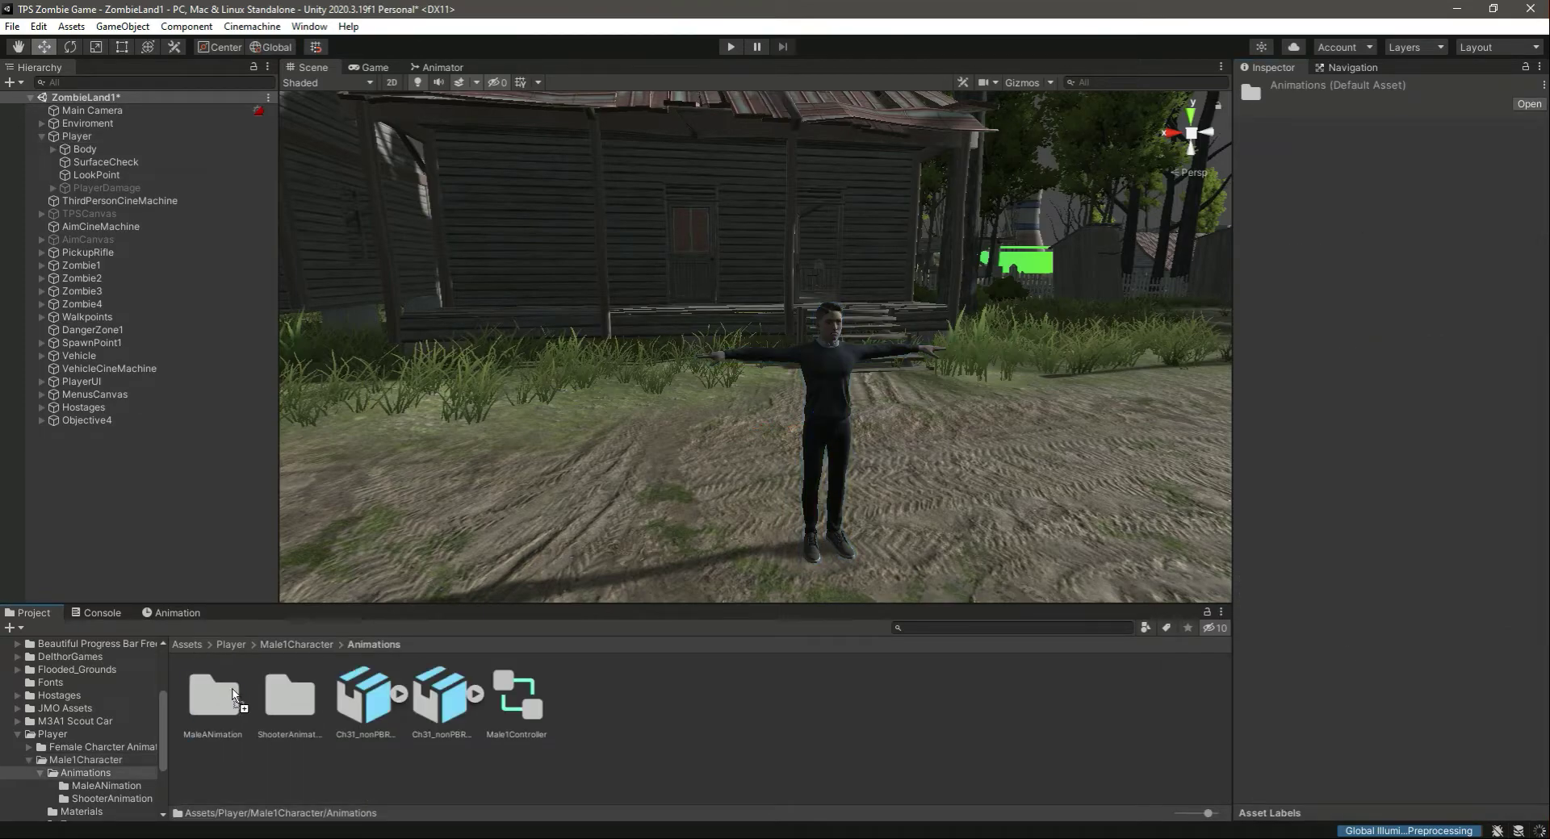
{"action": "left_click", "coordinate": [110, 139]}
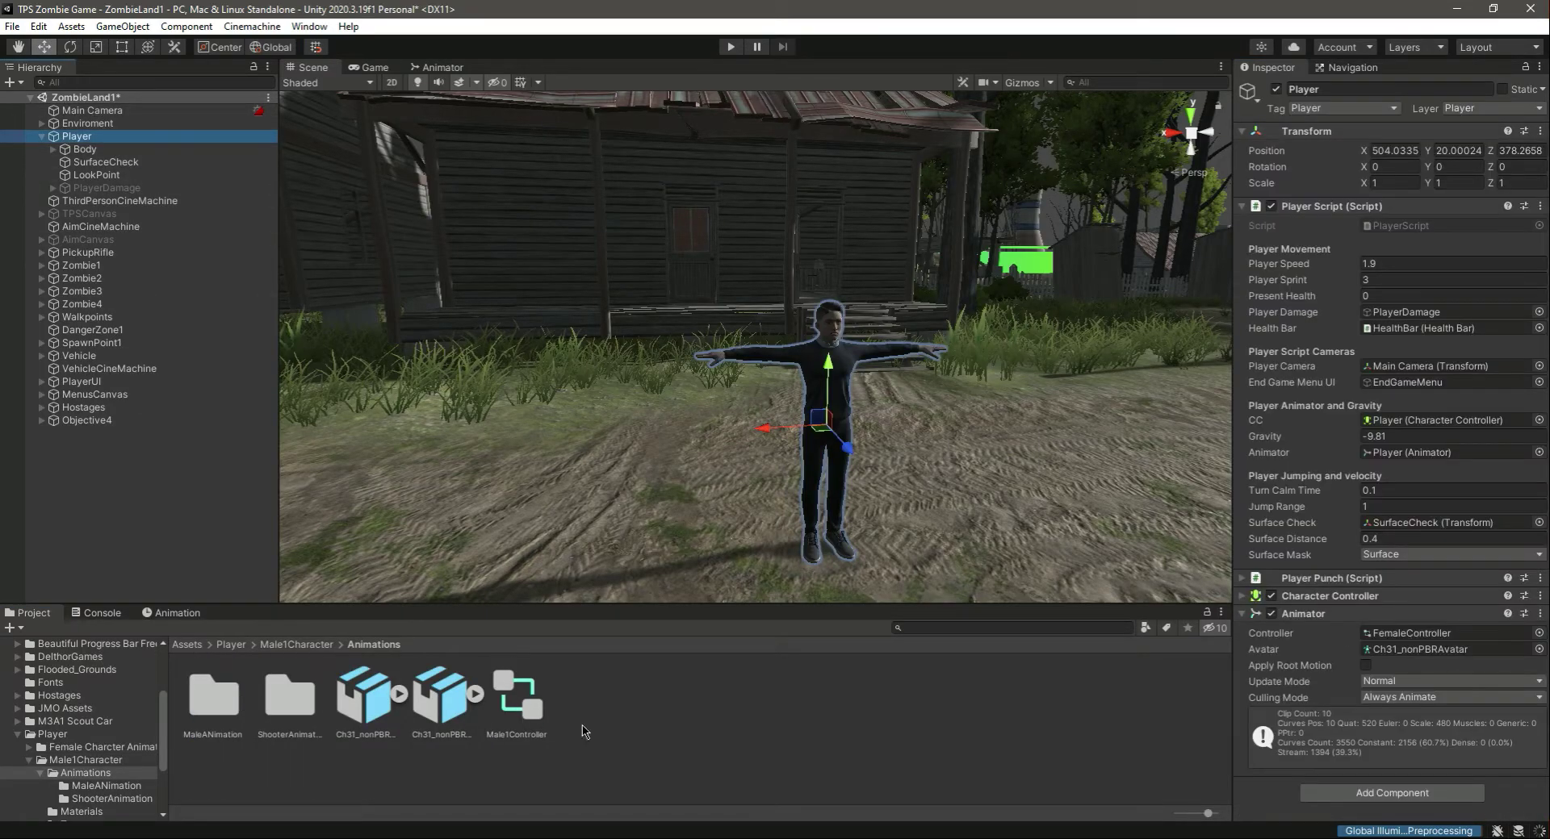
{"action": "left_click_drag", "start_coordinate": [511, 712], "coordinate": [1409, 634]}
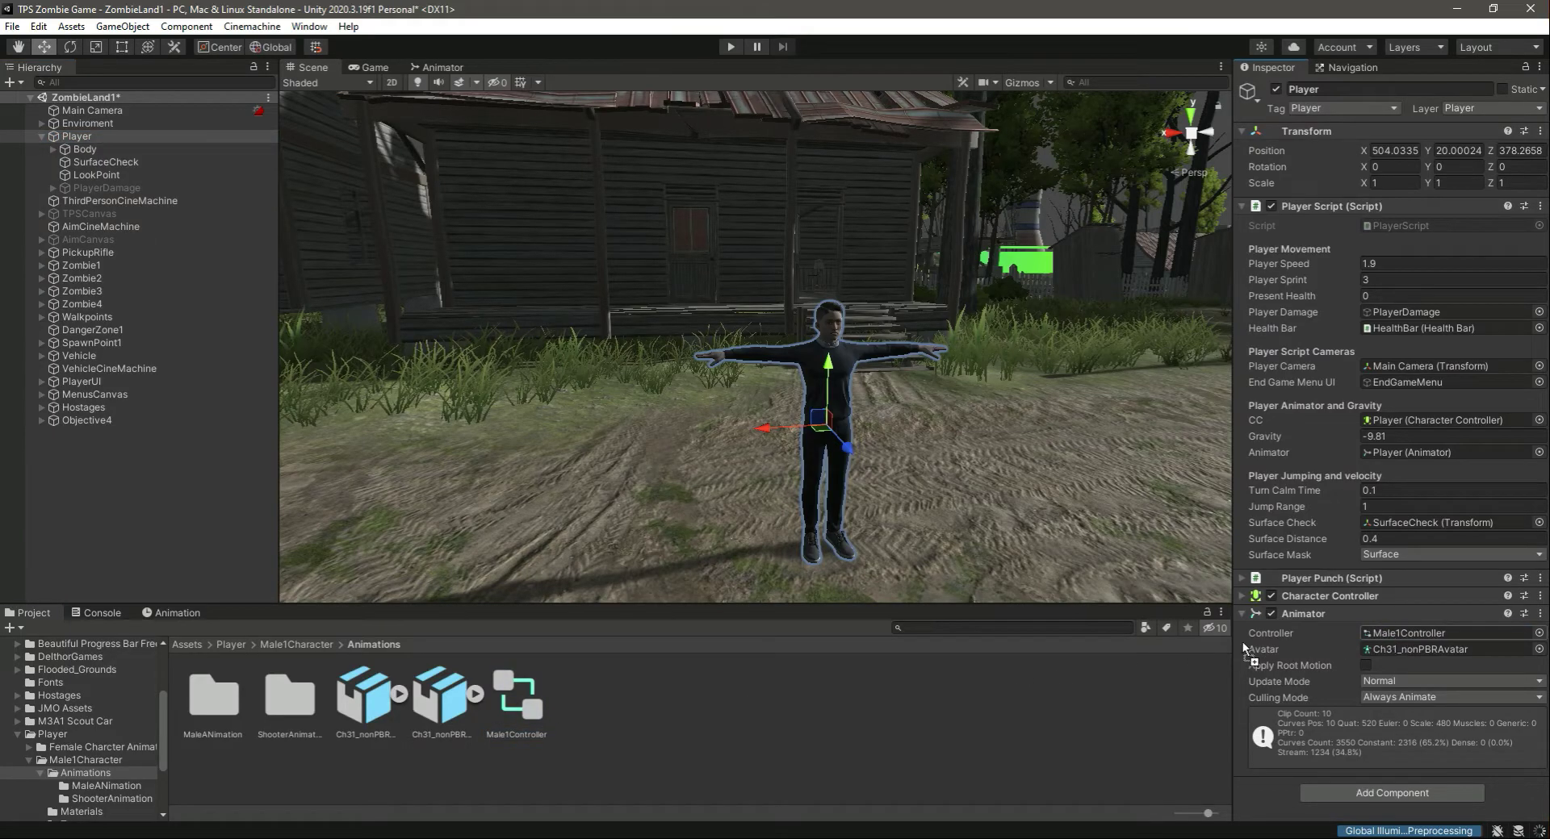
{"action": "left_click_drag", "start_coordinate": [1311, 621], "coordinate": [1429, 452]}
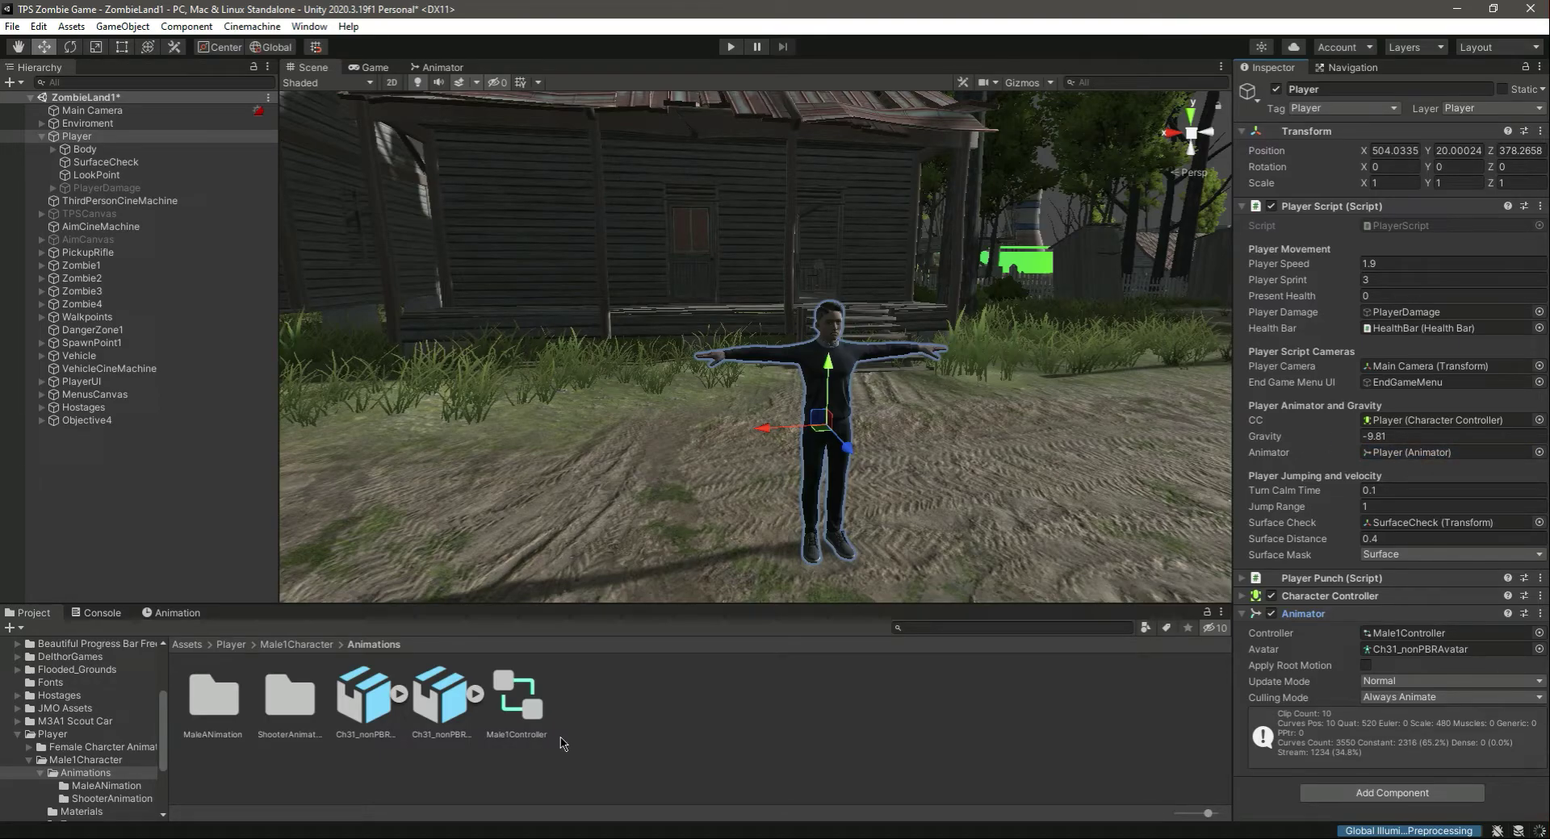
Play the scene and run the male character into the house to pick up the rifle.
{"action": "left_click", "coordinate": [731, 46]}
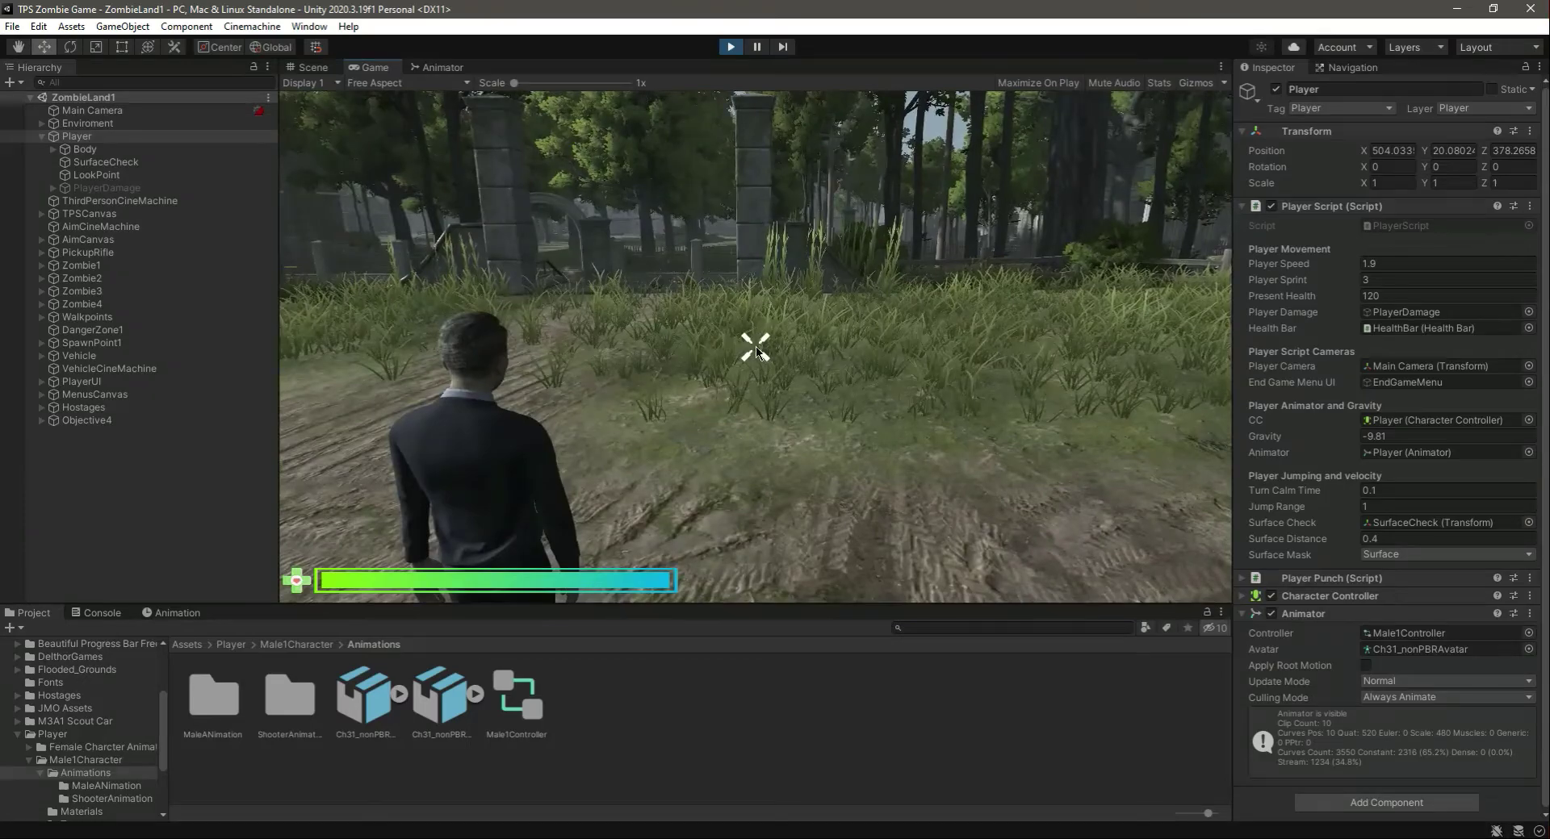
{"action": "key", "text": "w"}
{"action": "key", "text": "shift+w"}
{"action": "key", "text": "w"}
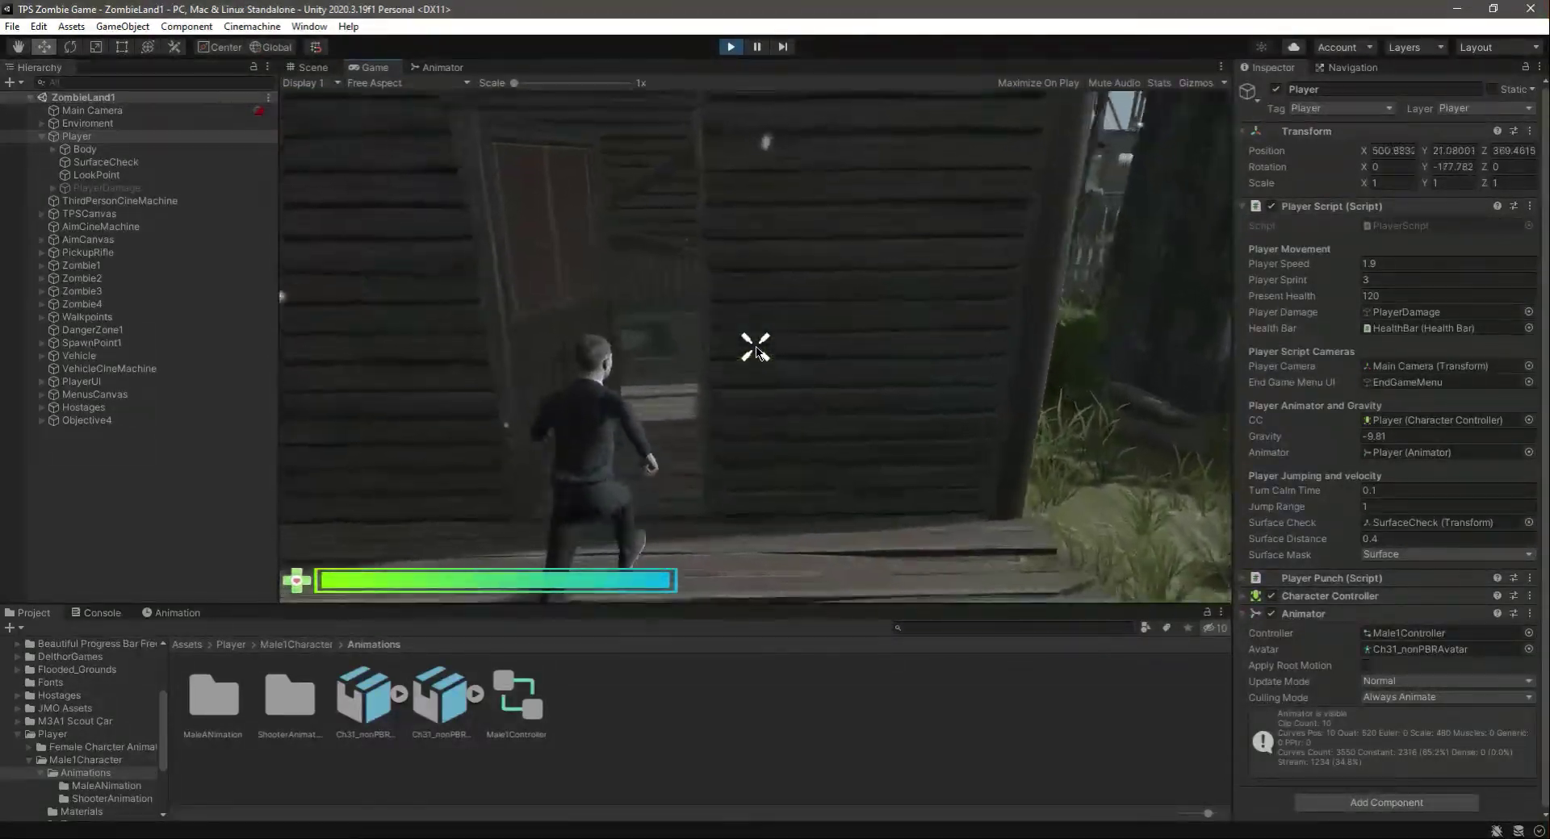
{"action": "key", "text": "f"}
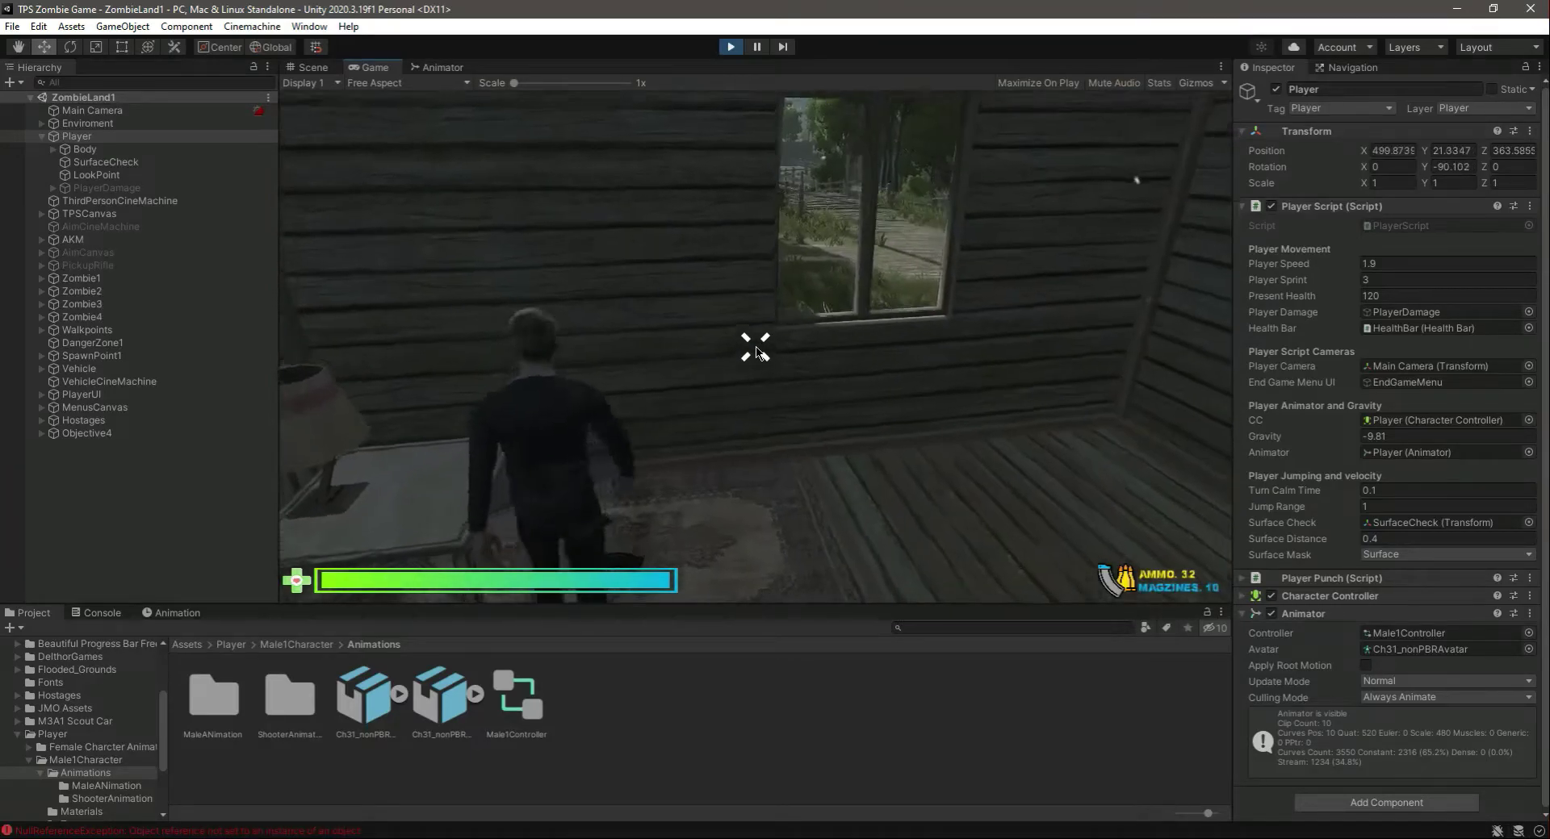
{"action": "key", "text": "w"}
{"action": "key", "text": "w"}
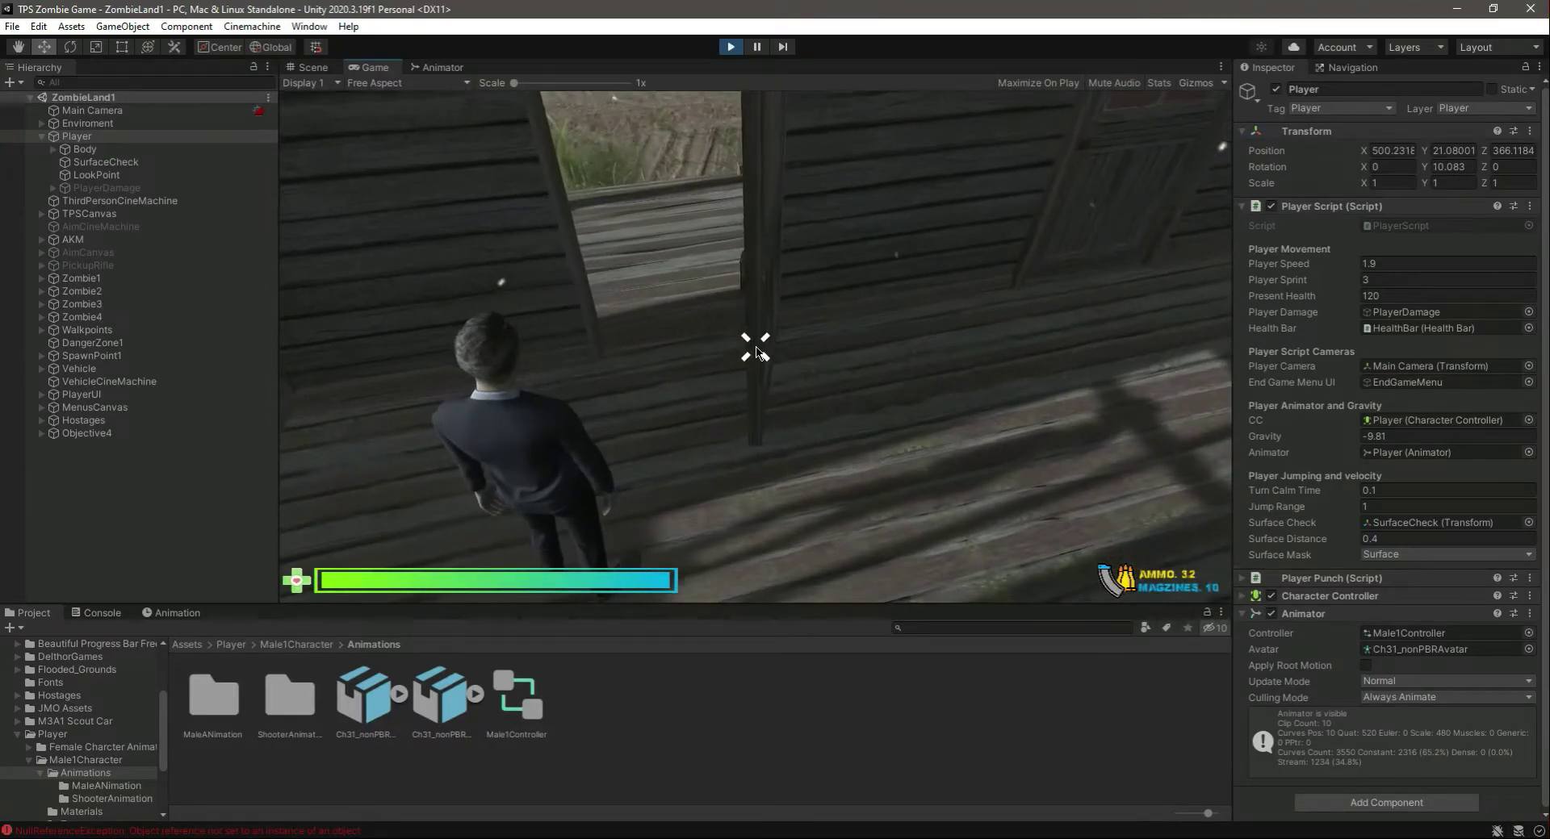
Test aiming with the character outside, run him back into the house, and exit play mode.
{"action": "key", "text": "w"}
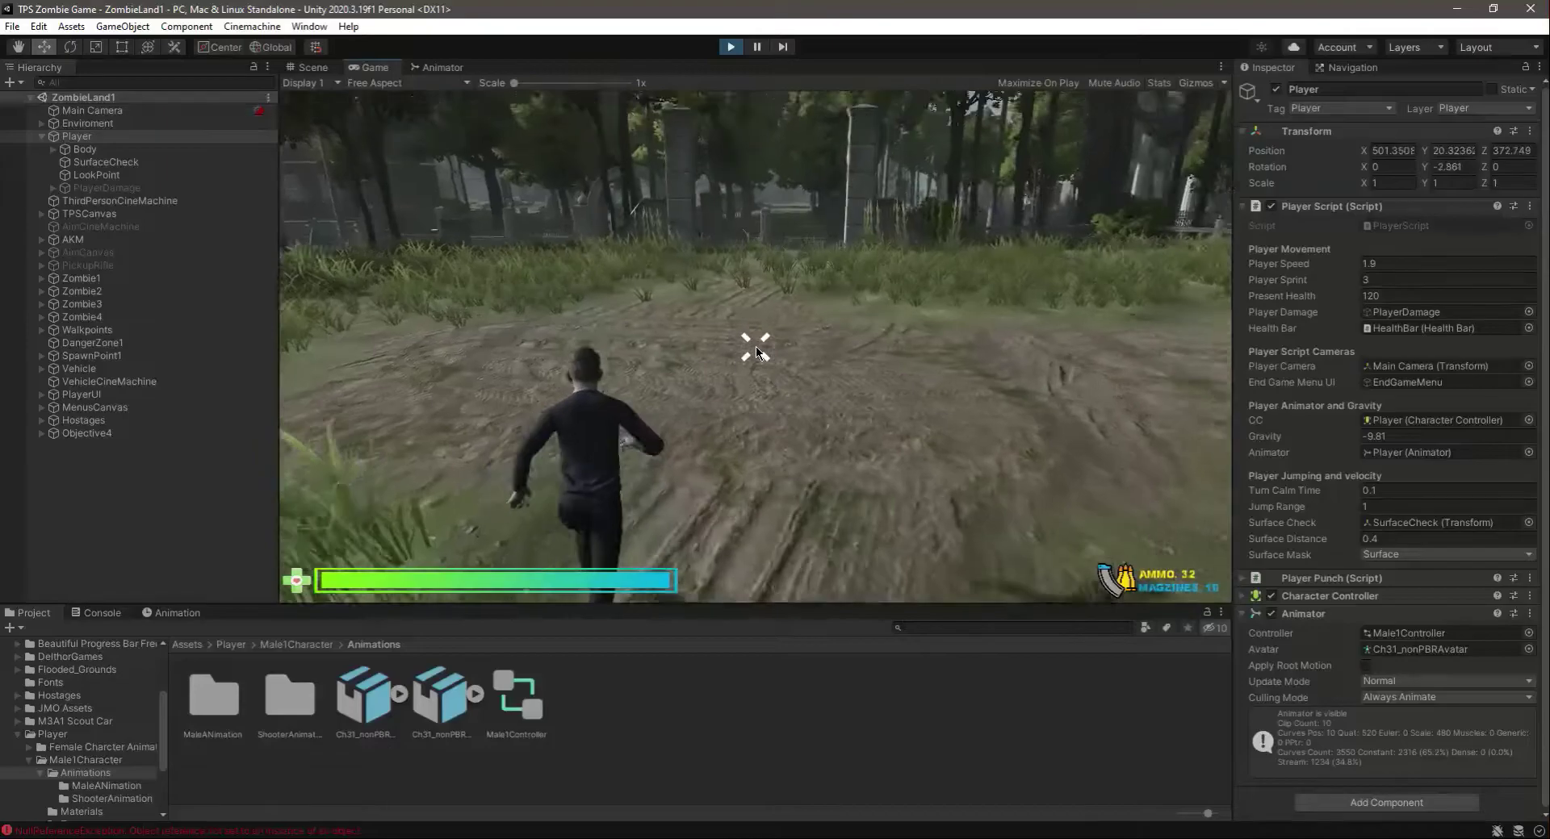
{"action": "right_click", "coordinate": [756, 351]}
{"action": "right_click", "coordinate": [757, 351]}
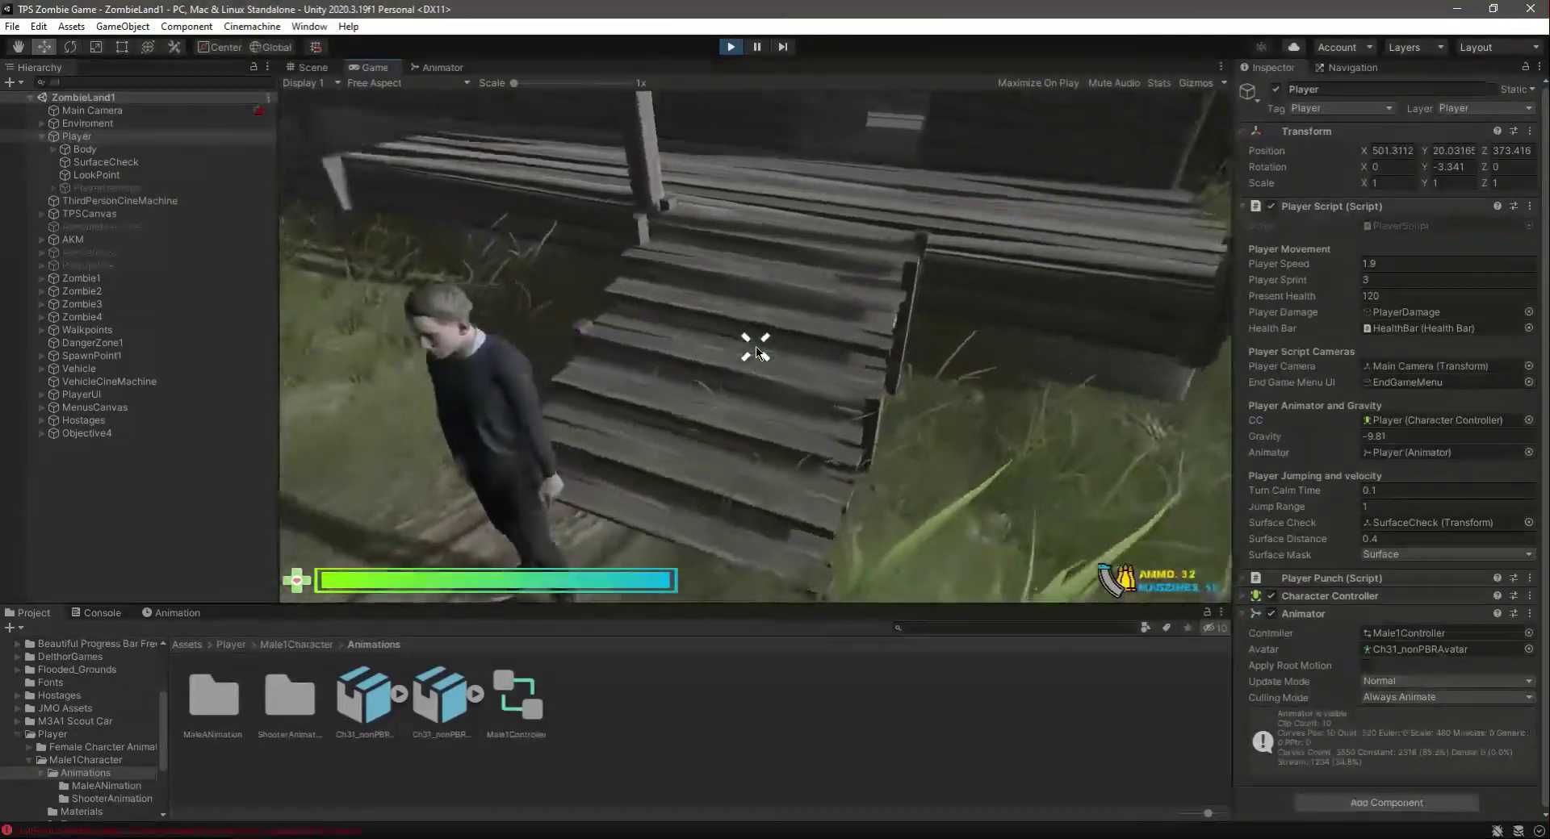
{"action": "right_click", "coordinate": [756, 353]}
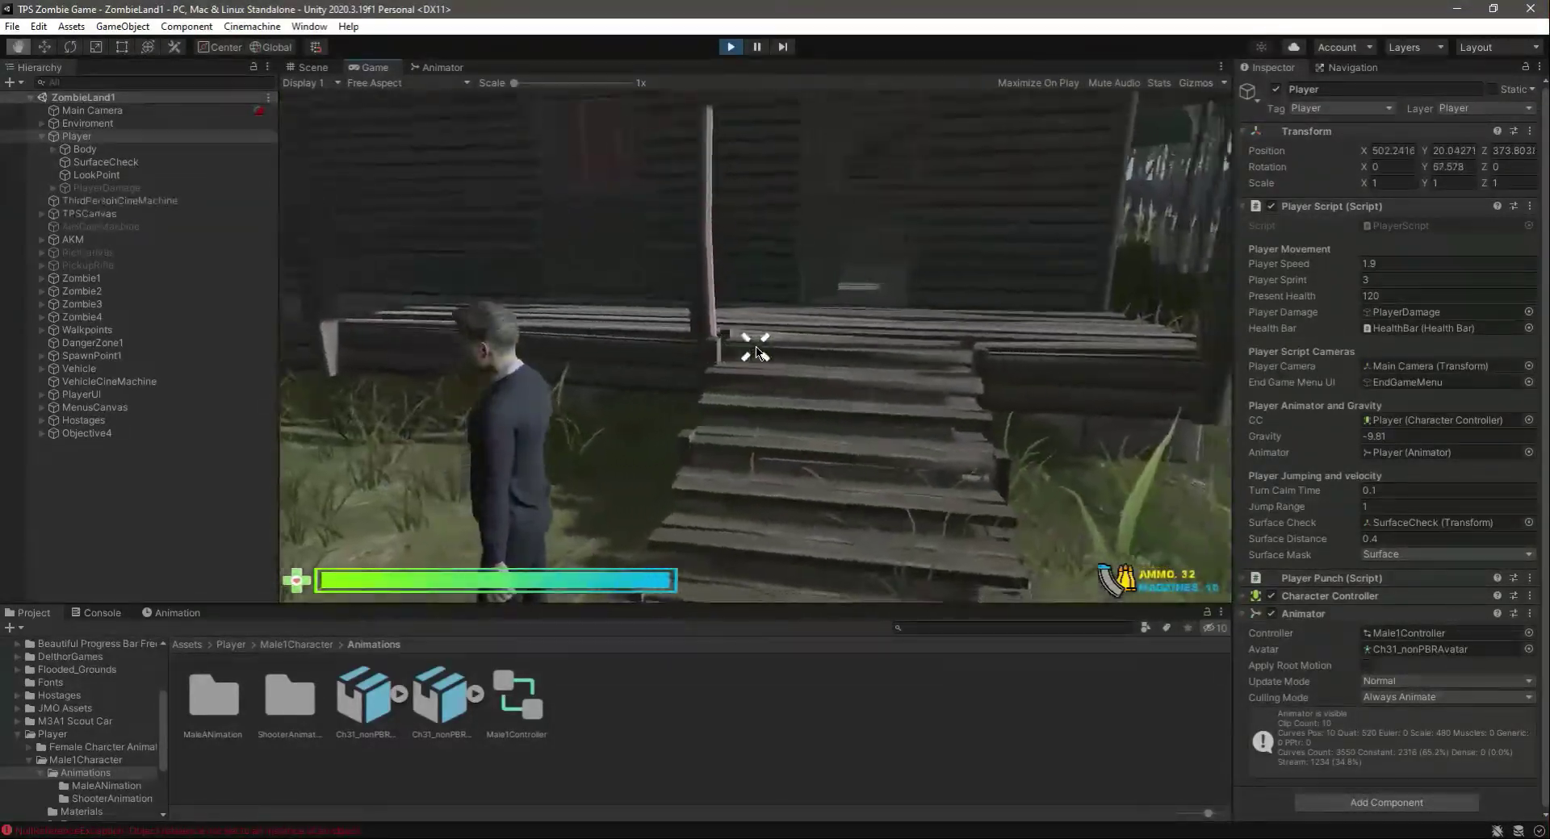
{"action": "key", "text": "shift+w"}
{"action": "key", "text": "w"}
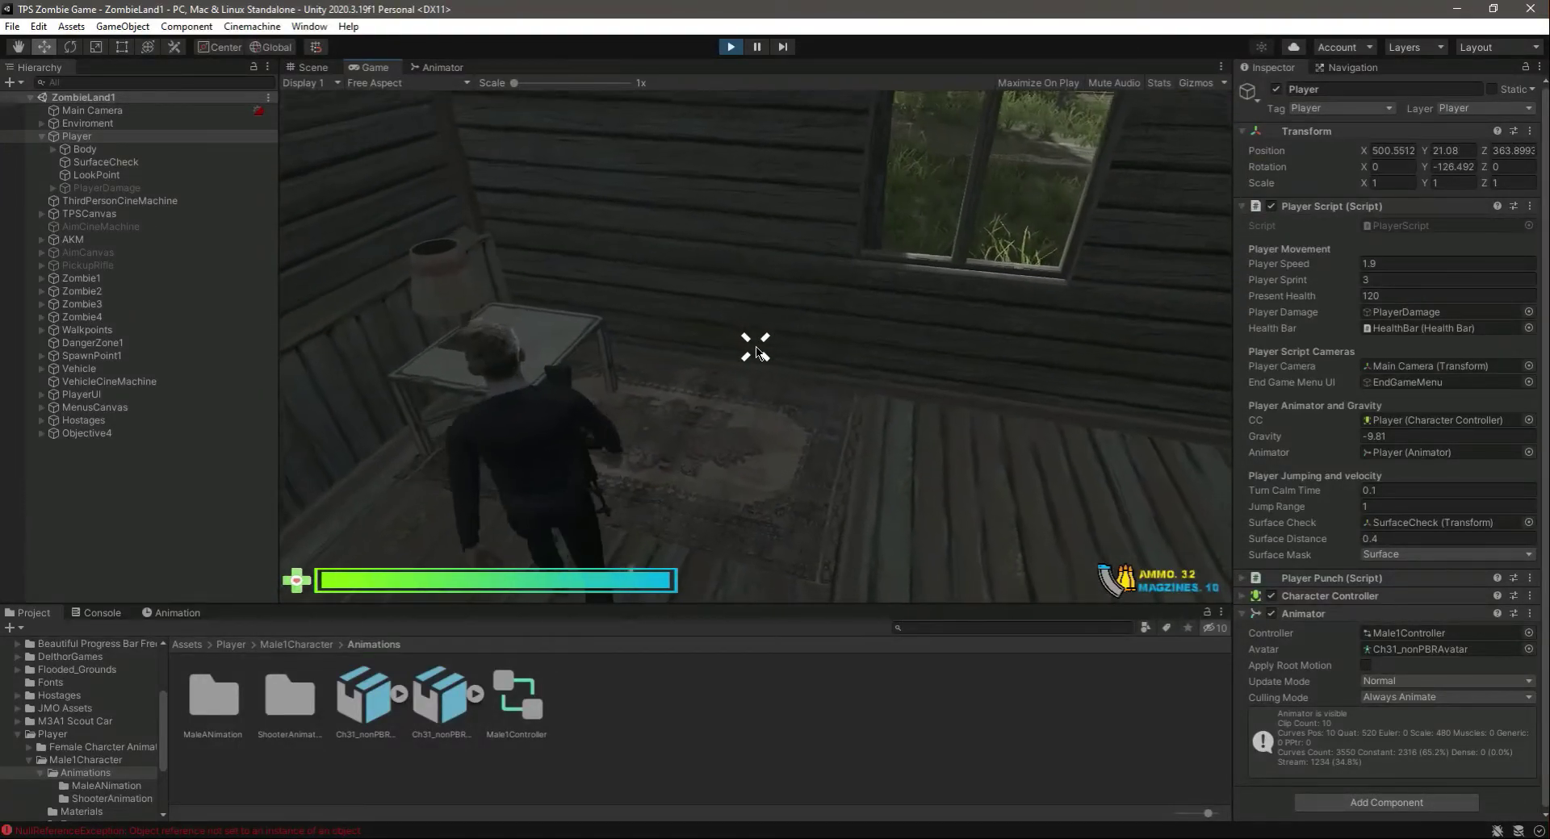
{"action": "key", "text": "Escape"}
{"action": "left_click", "coordinate": [729, 49]}
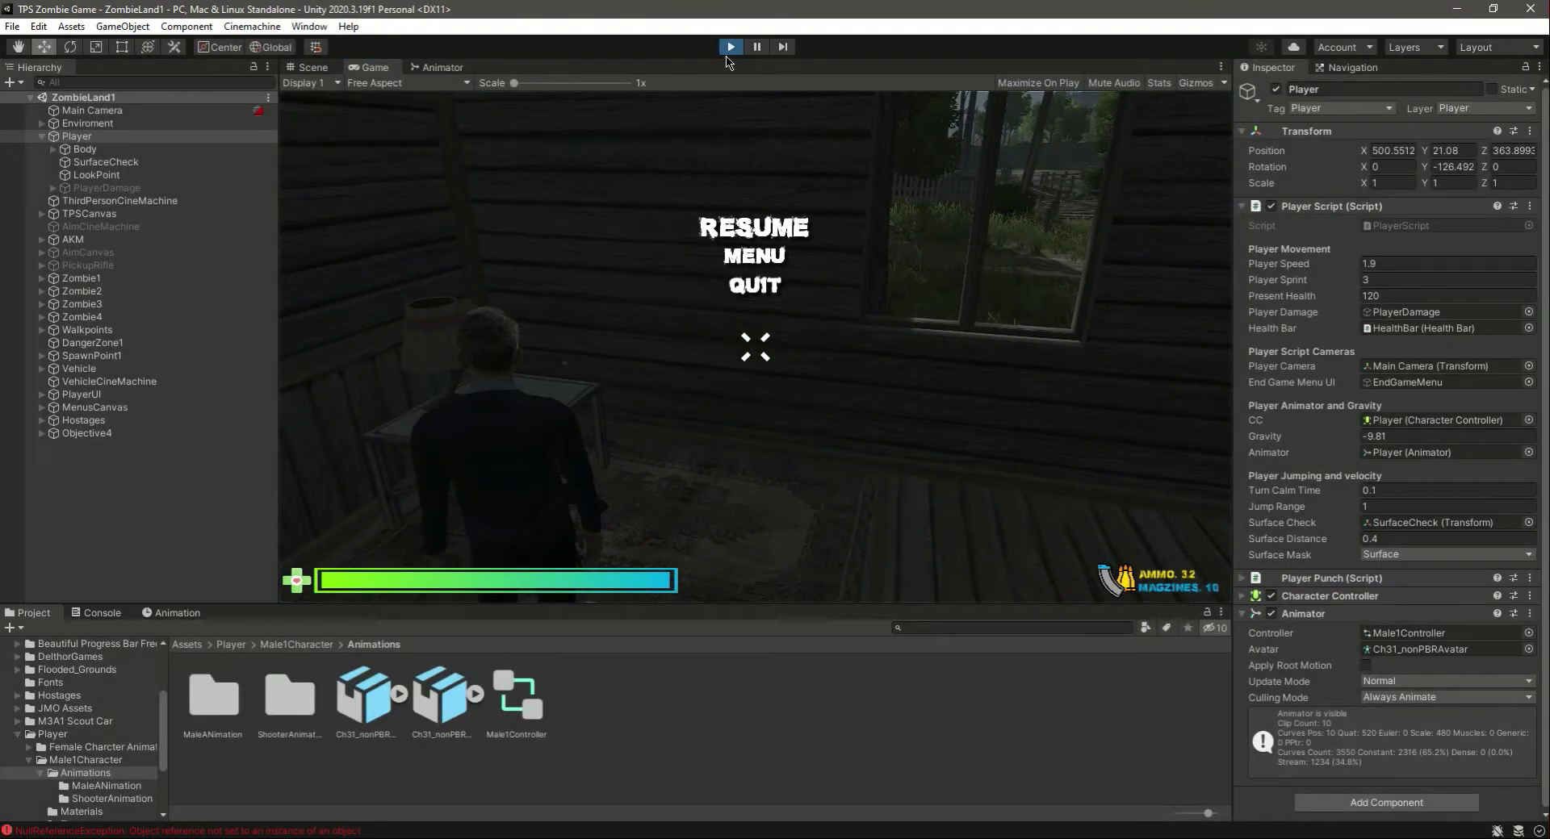
Trace the console error to PickupRifle and set its Player Rifle to the AKM under mixamorig9:RightHand.
{"action": "left_click", "coordinate": [239, 831]}
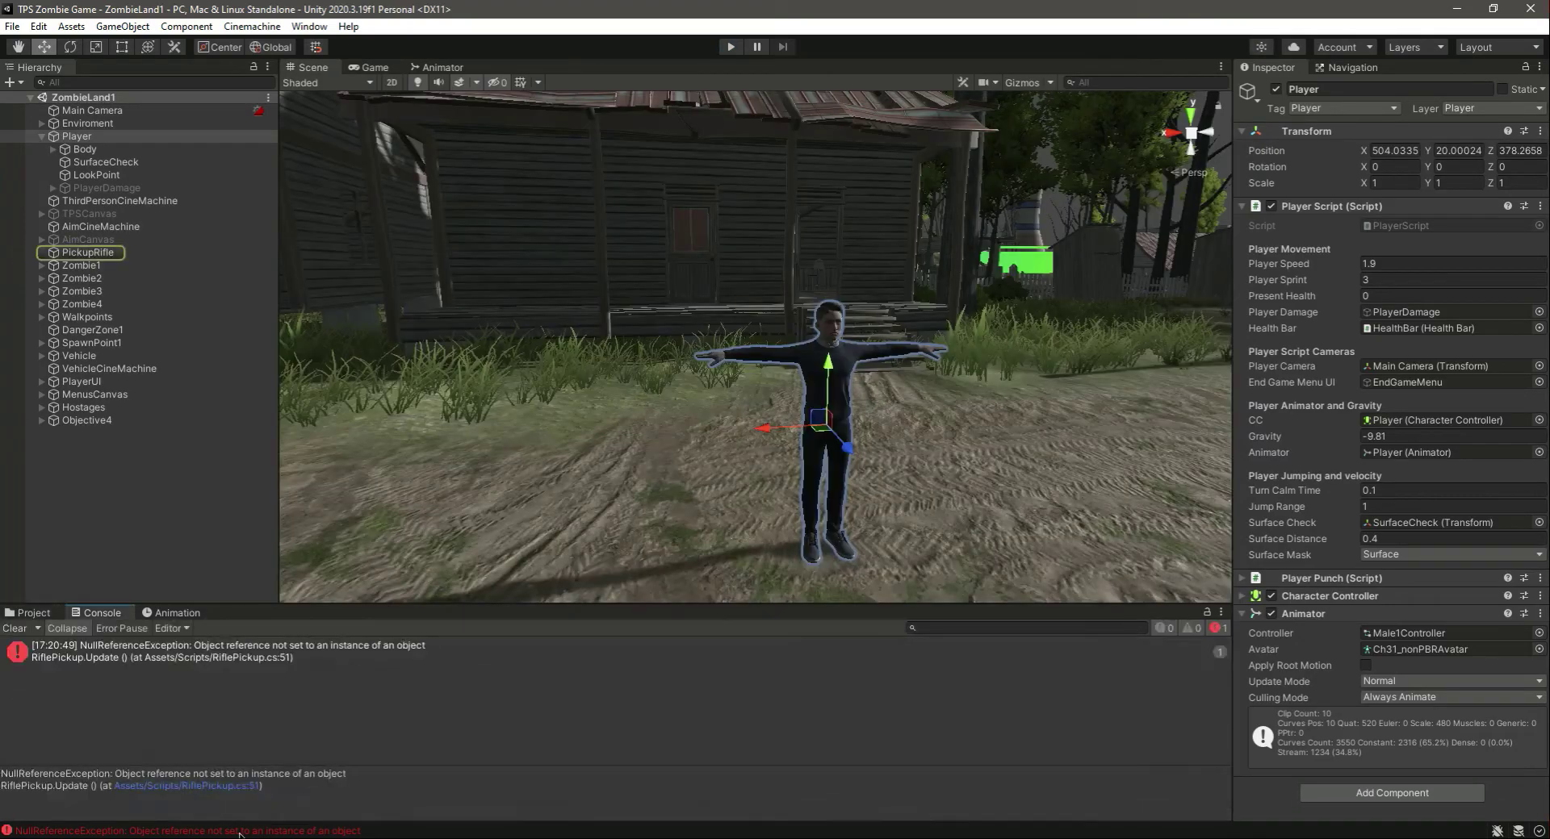
{"action": "left_click", "coordinate": [208, 660]}
{"action": "left_click", "coordinate": [88, 252]}
{"action": "left_click_drag", "start_coordinate": [80, 137], "coordinate": [1393, 264]}
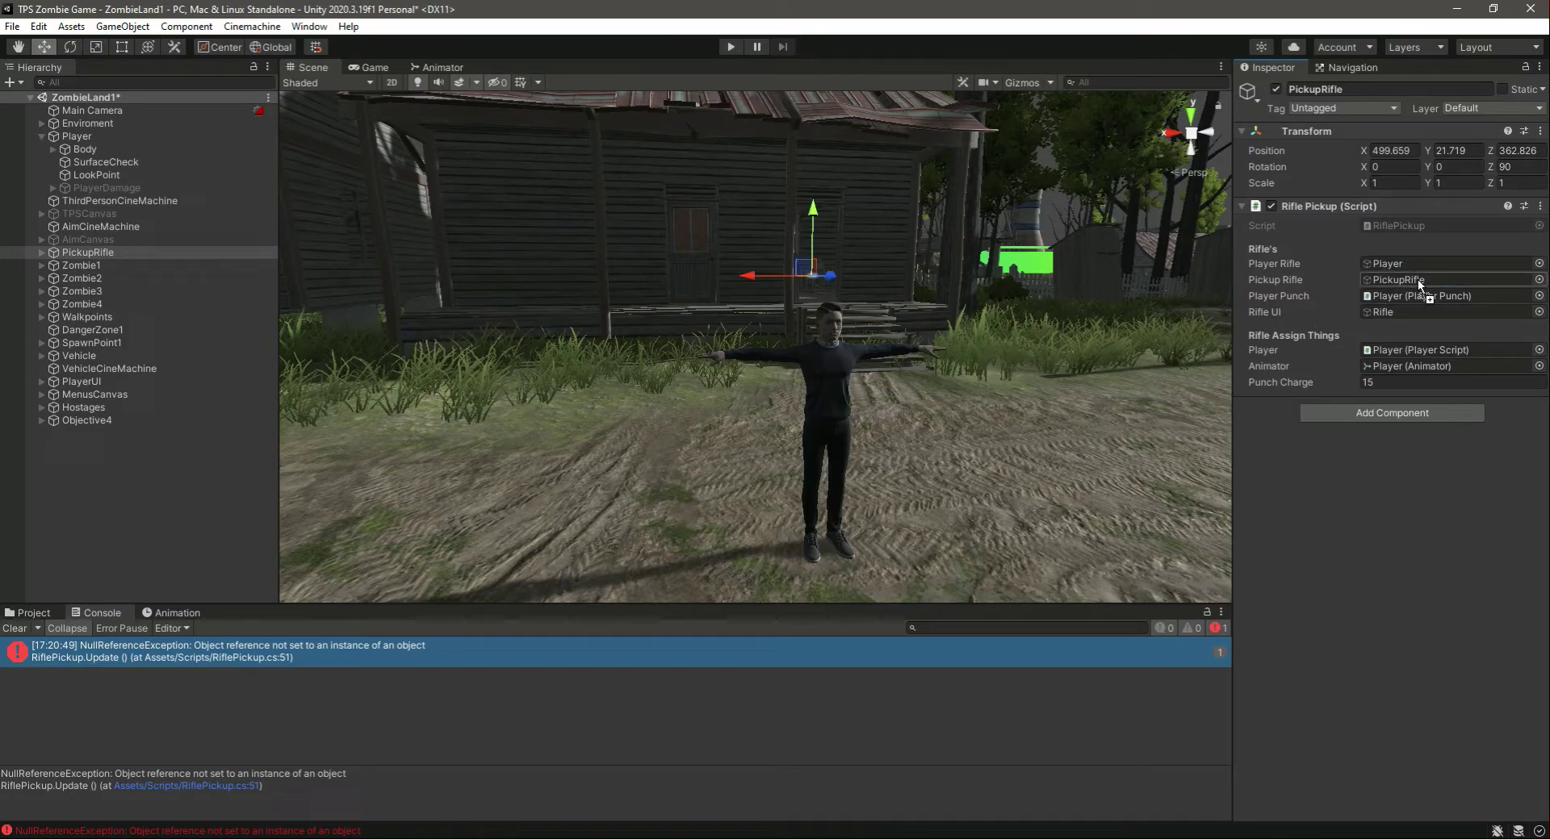
{"action": "left_click", "coordinate": [53, 149], "text": "alt"}
{"action": "left_click_drag", "start_coordinate": [184, 471], "coordinate": [1420, 264]}
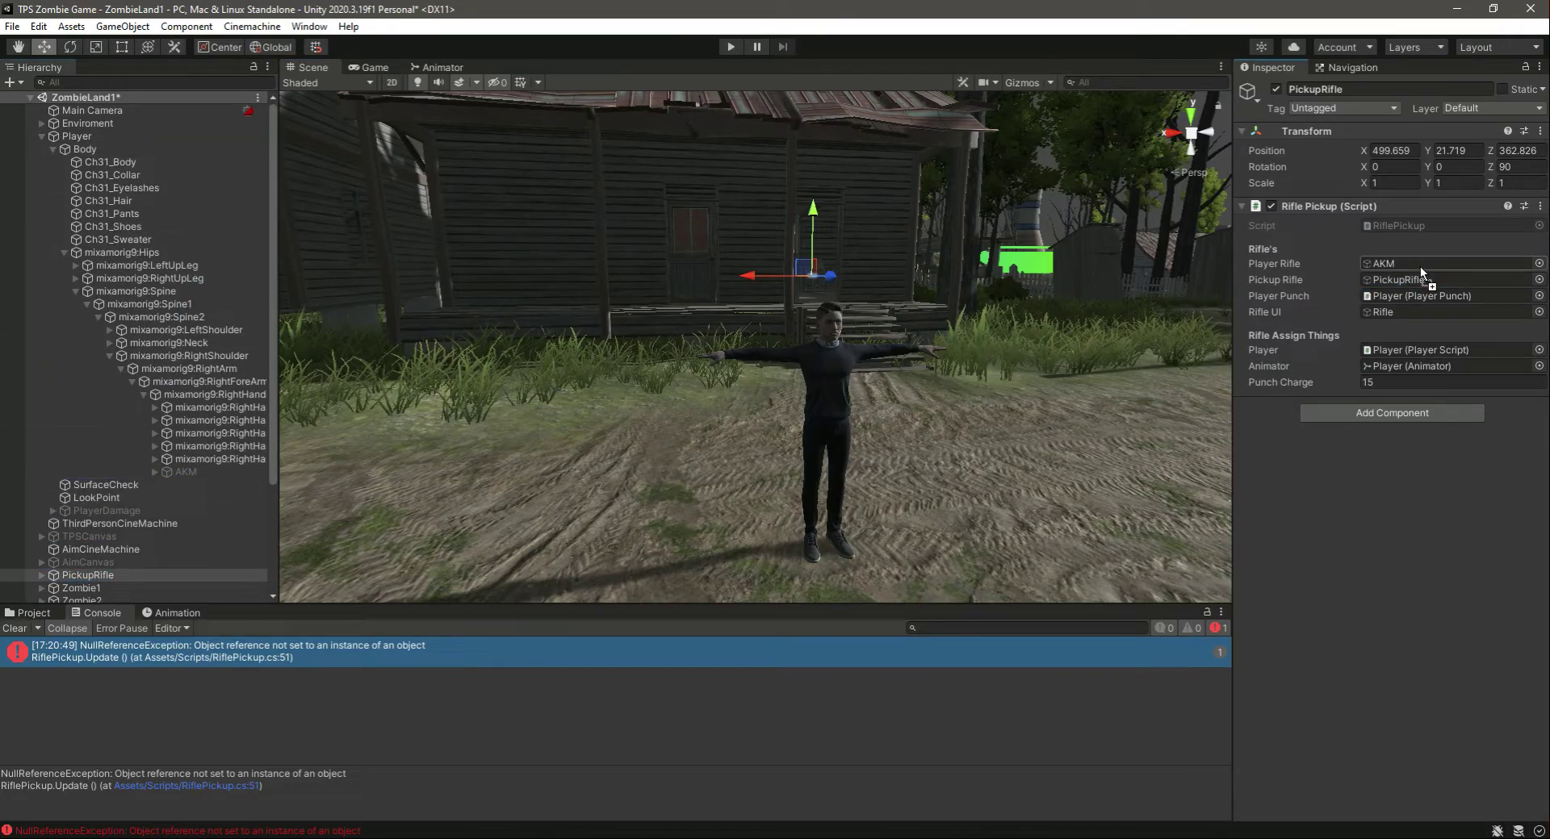
Set the Hand reference of the AKM's Rifle script to mixamorig9:RightHand and save the scene.
{"action": "left_click_drag", "start_coordinate": [185, 472], "coordinate": [187, 480]}
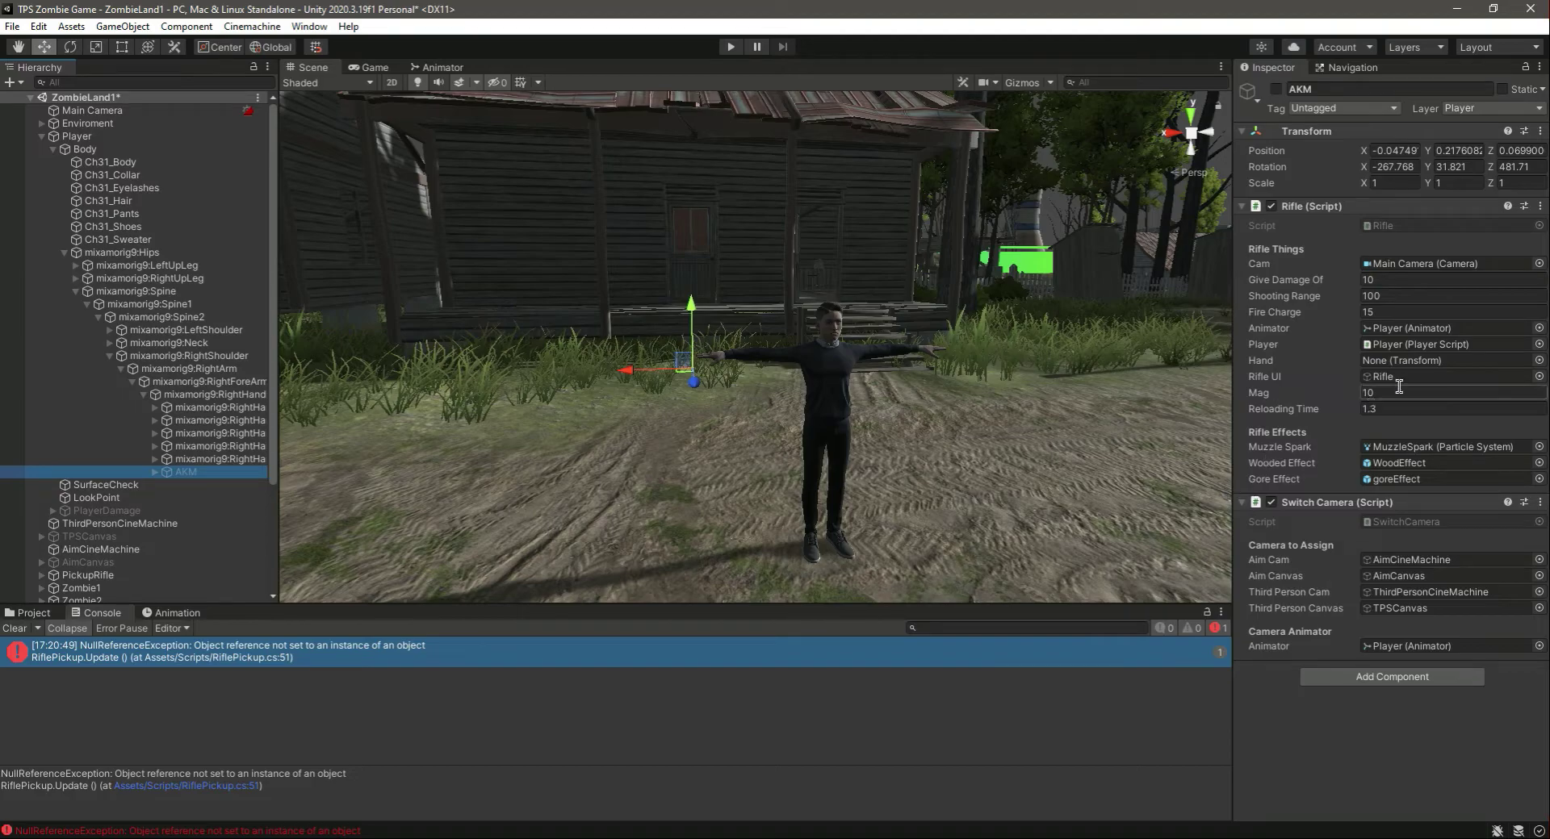
{"action": "left_click_drag", "start_coordinate": [202, 395], "coordinate": [1416, 361]}
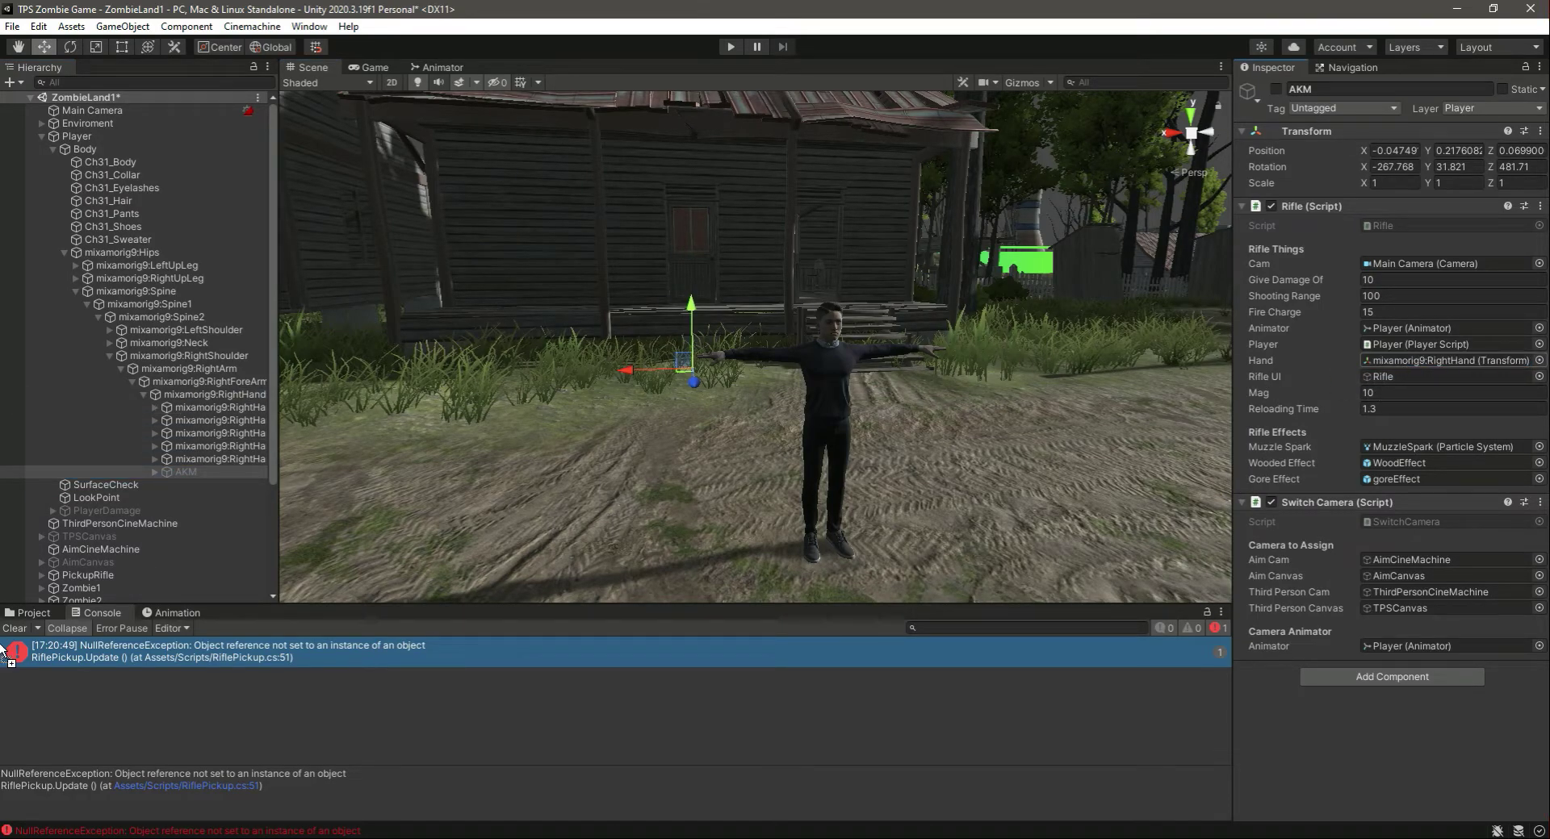
{"action": "key", "text": "ctrl+s"}
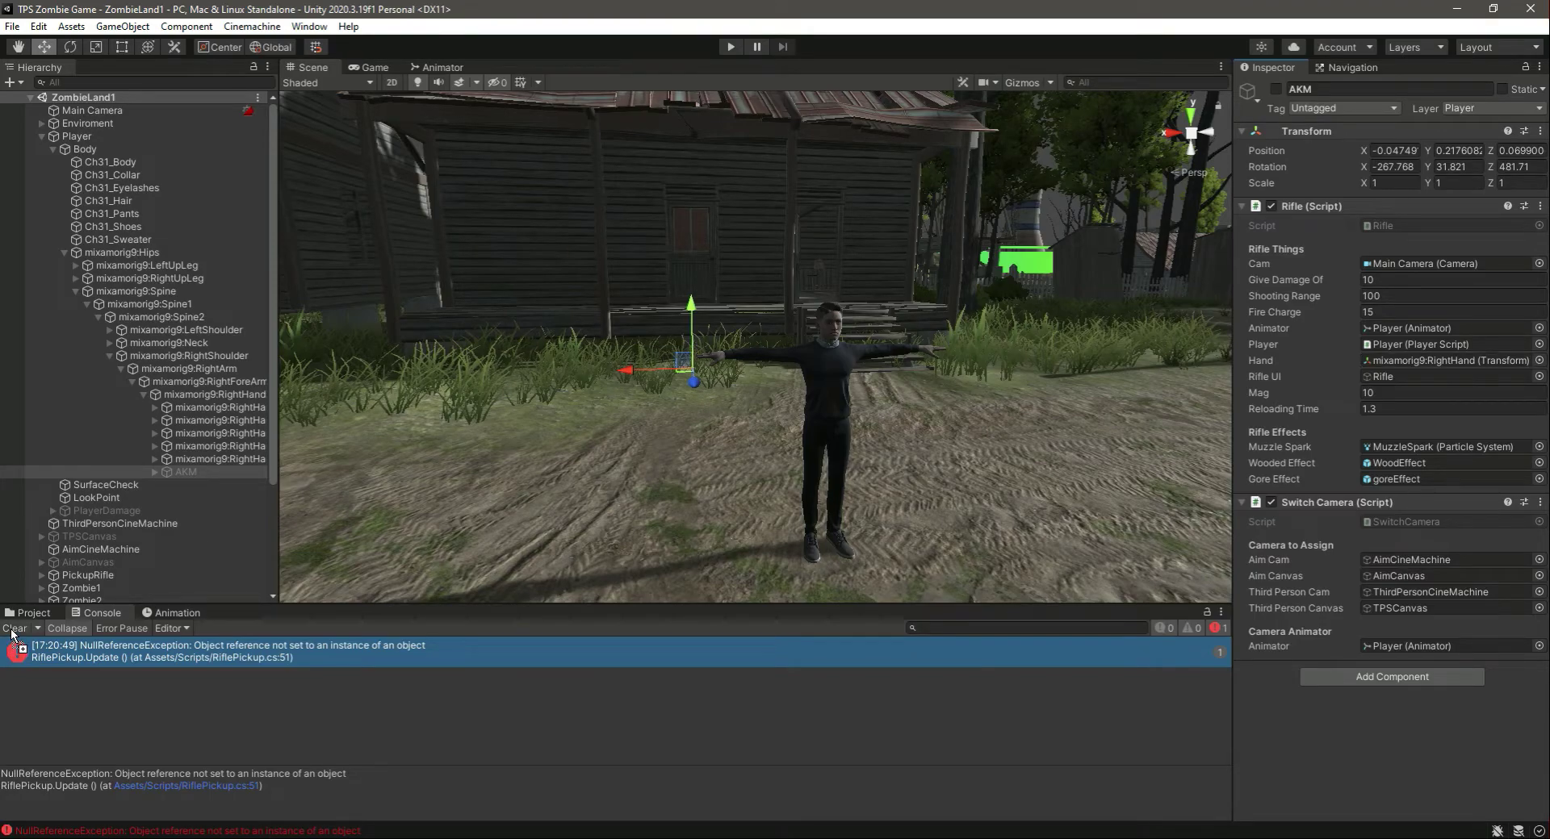
Clear the console and play-test picking up the rifle in the house and aiming it outside.
{"action": "left_click", "coordinate": [14, 629]}
{"action": "left_click", "coordinate": [28, 613]}
{"action": "left_click", "coordinate": [729, 47]}
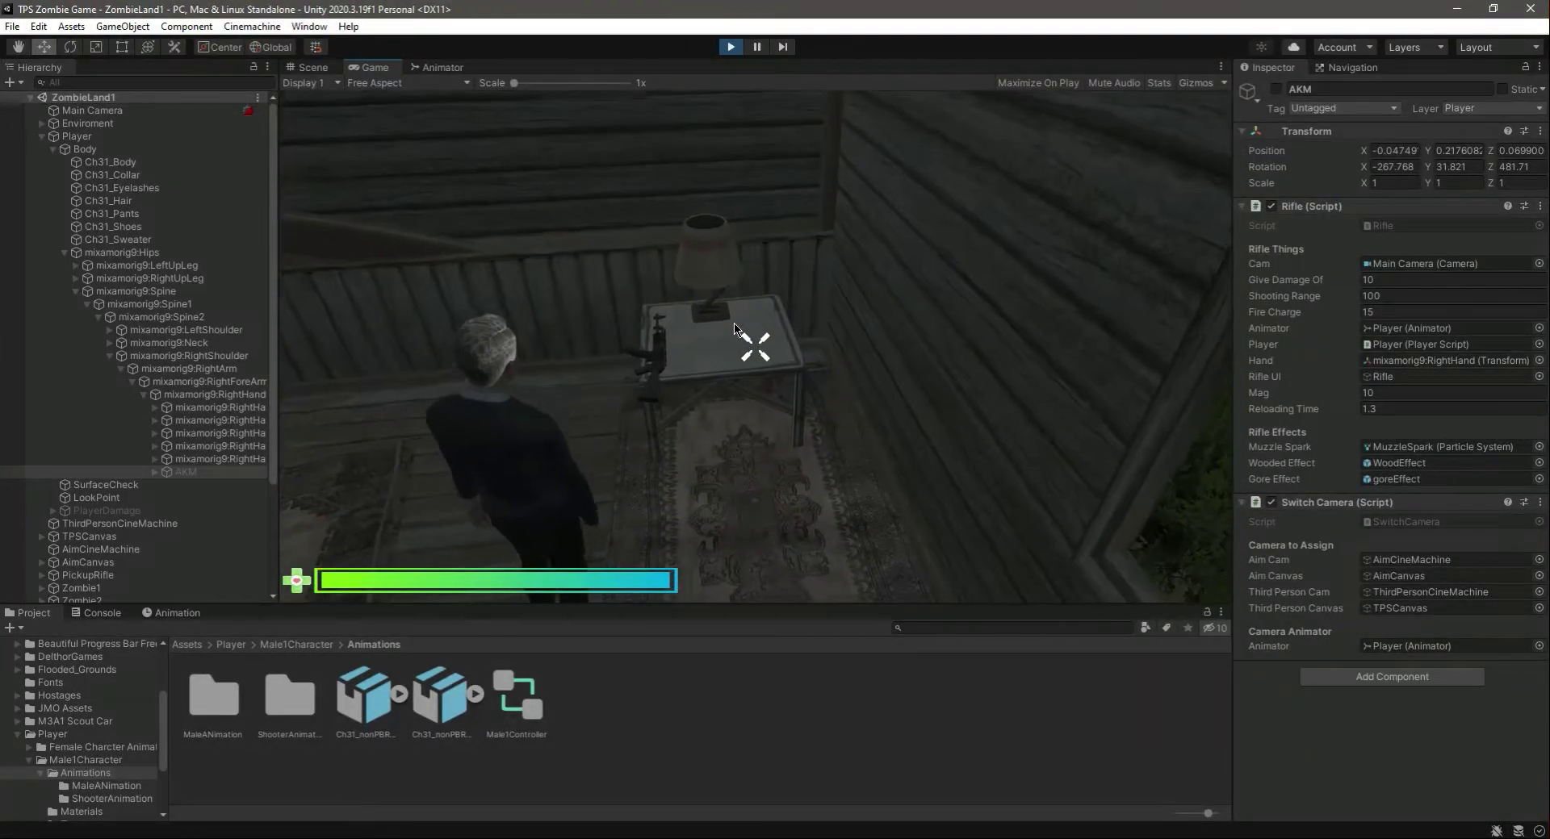
{"action": "key", "text": "f"}
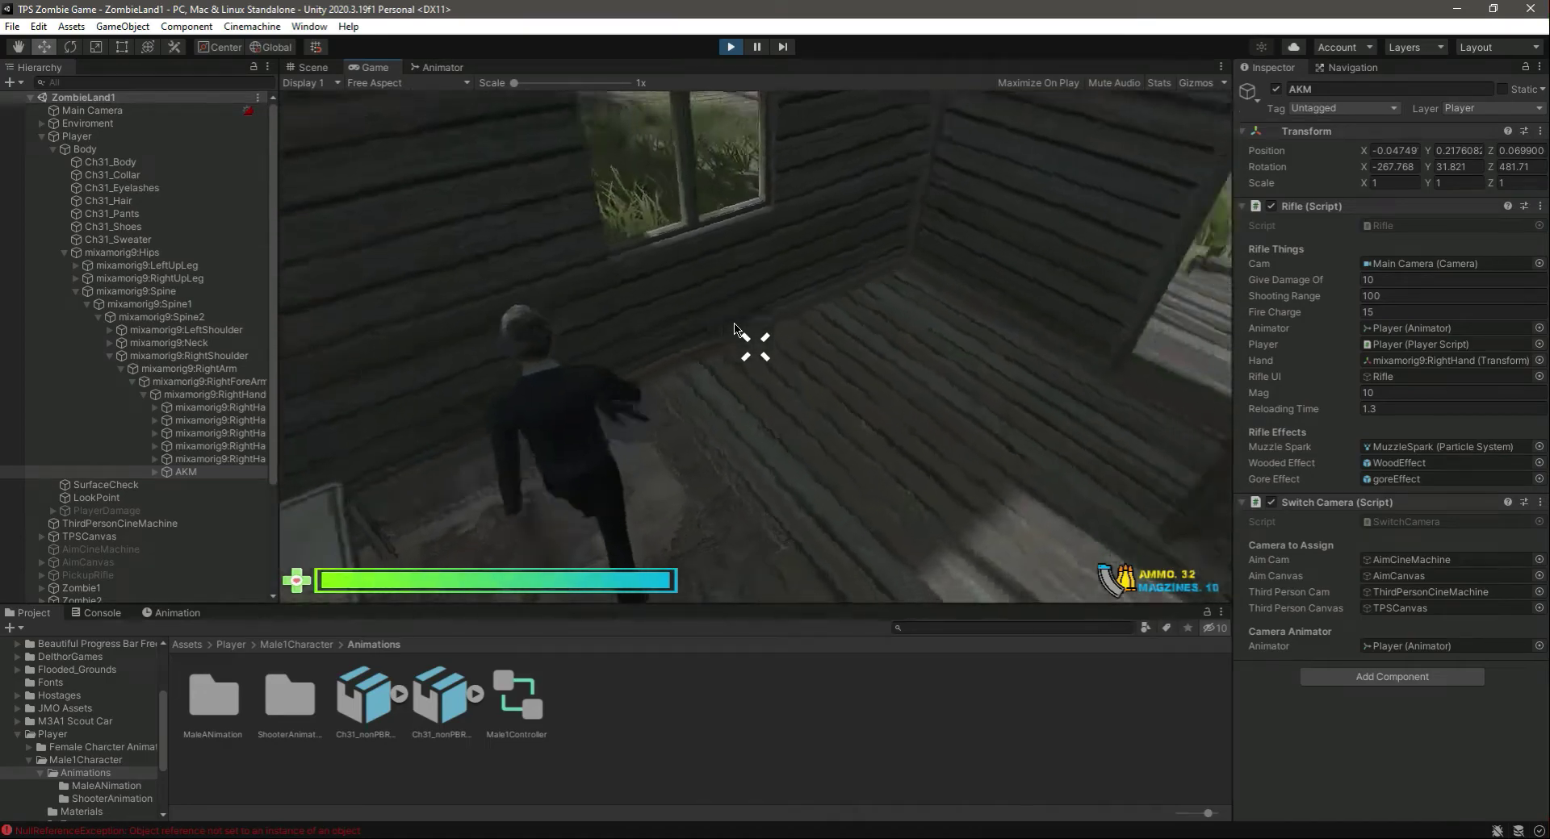
{"action": "key", "text": "w"}
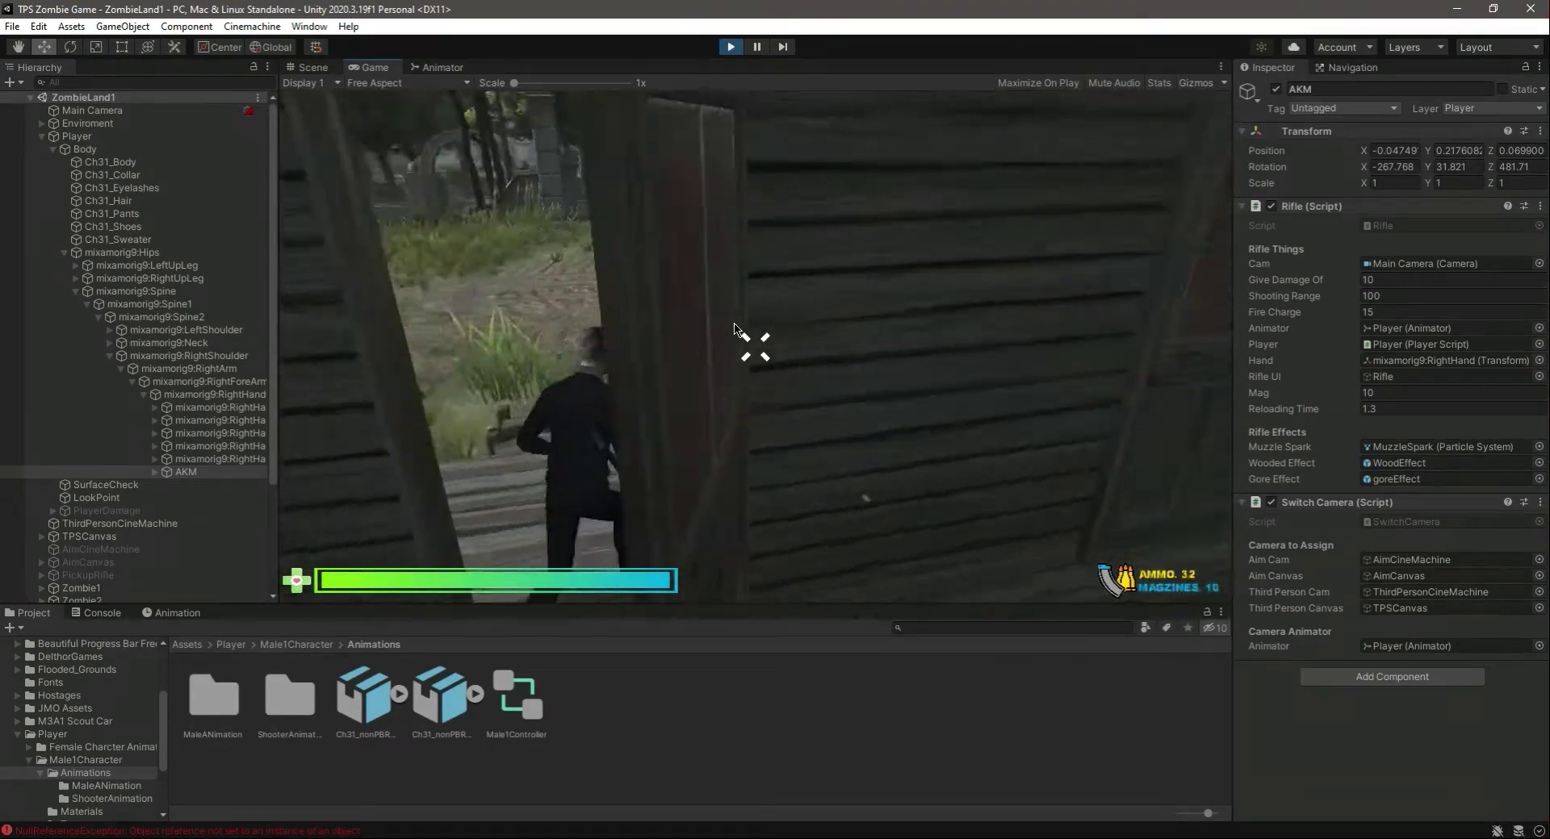
{"action": "right_click", "coordinate": [734, 327]}
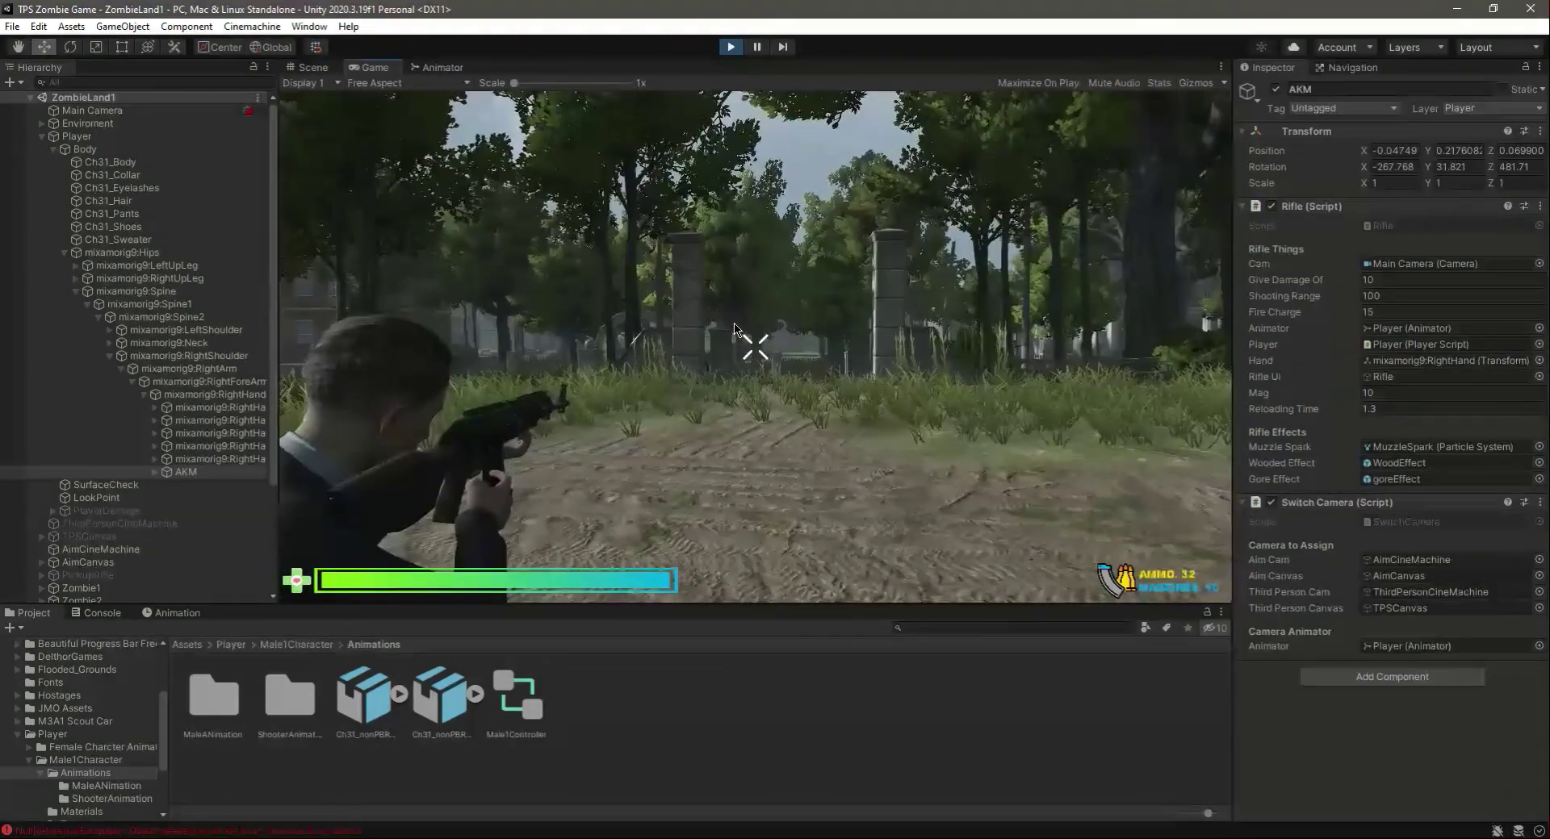
{"action": "key", "text": "w"}
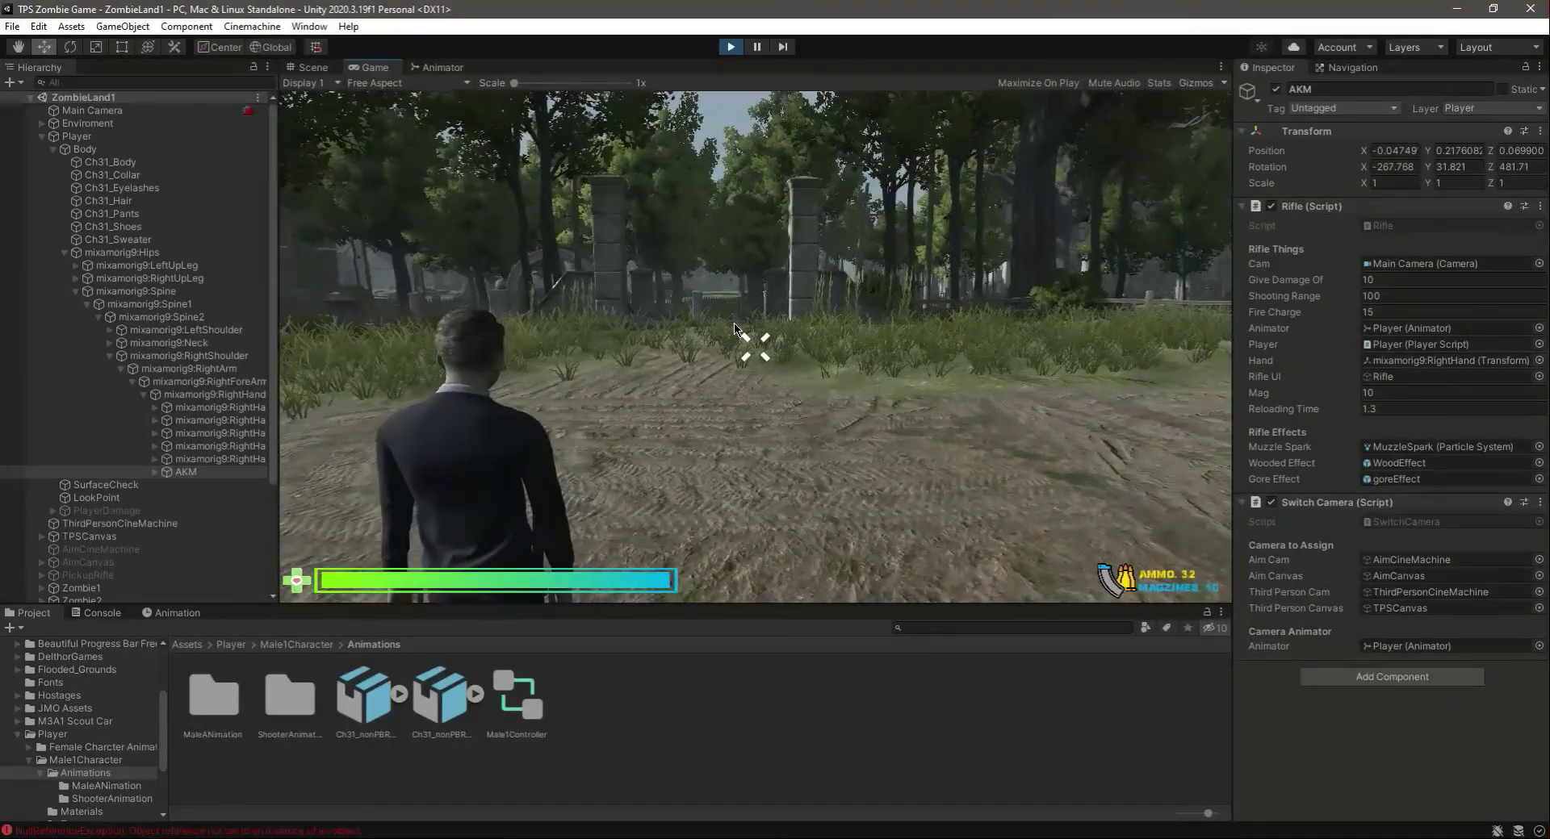
{"action": "key", "text": "Escape"}
{"action": "left_click", "coordinate": [732, 47]}
Activate the AKM and fit it into the right hand at about position (0.005, 0.24, 0.068) and rotation (-264.65, 13.59, 463.13).
{"action": "left_click", "coordinate": [206, 474]}
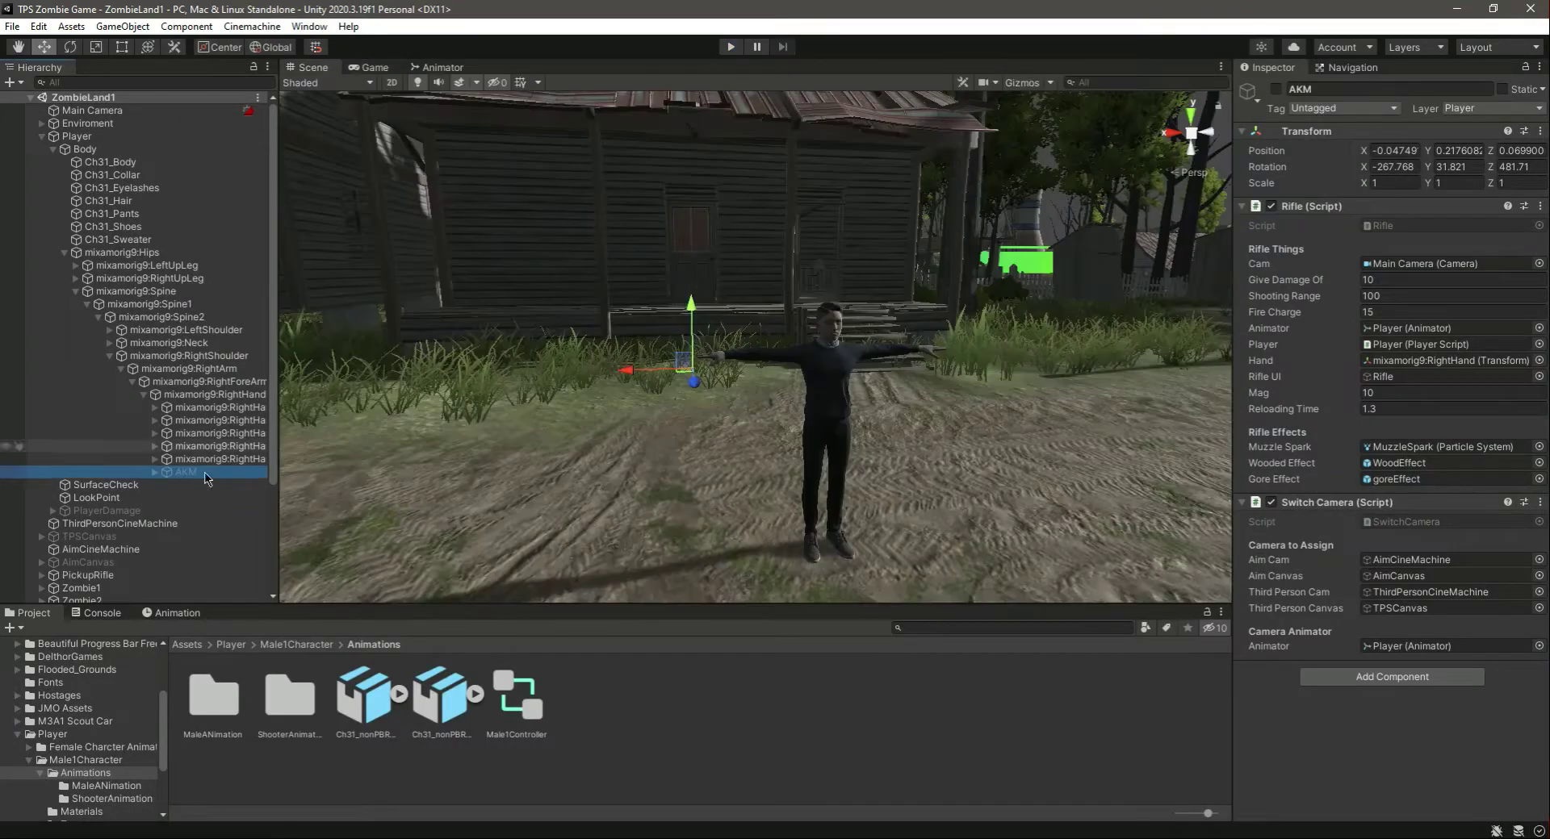
{"action": "right_click_drag", "start_coordinate": [844, 440], "coordinate": [1009, 484]}
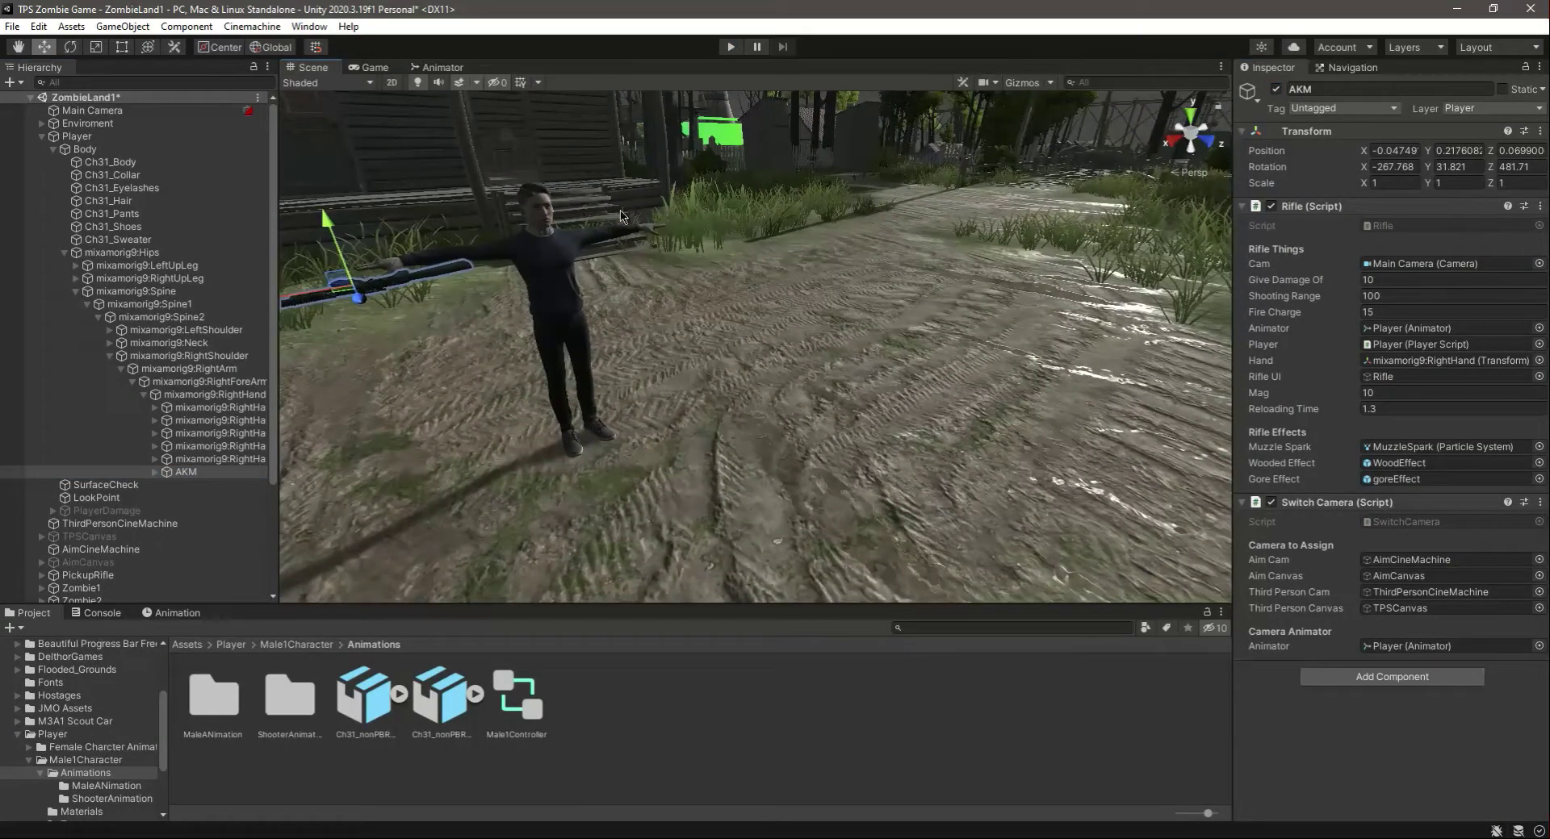
{"action": "right_click_drag", "start_coordinate": [565, 242], "coordinate": [778, 352]}
{"action": "key", "text": "f"}
{"action": "scroll", "coordinate": [778, 352], "scroll_direction": "up", "scroll_amount": 6}
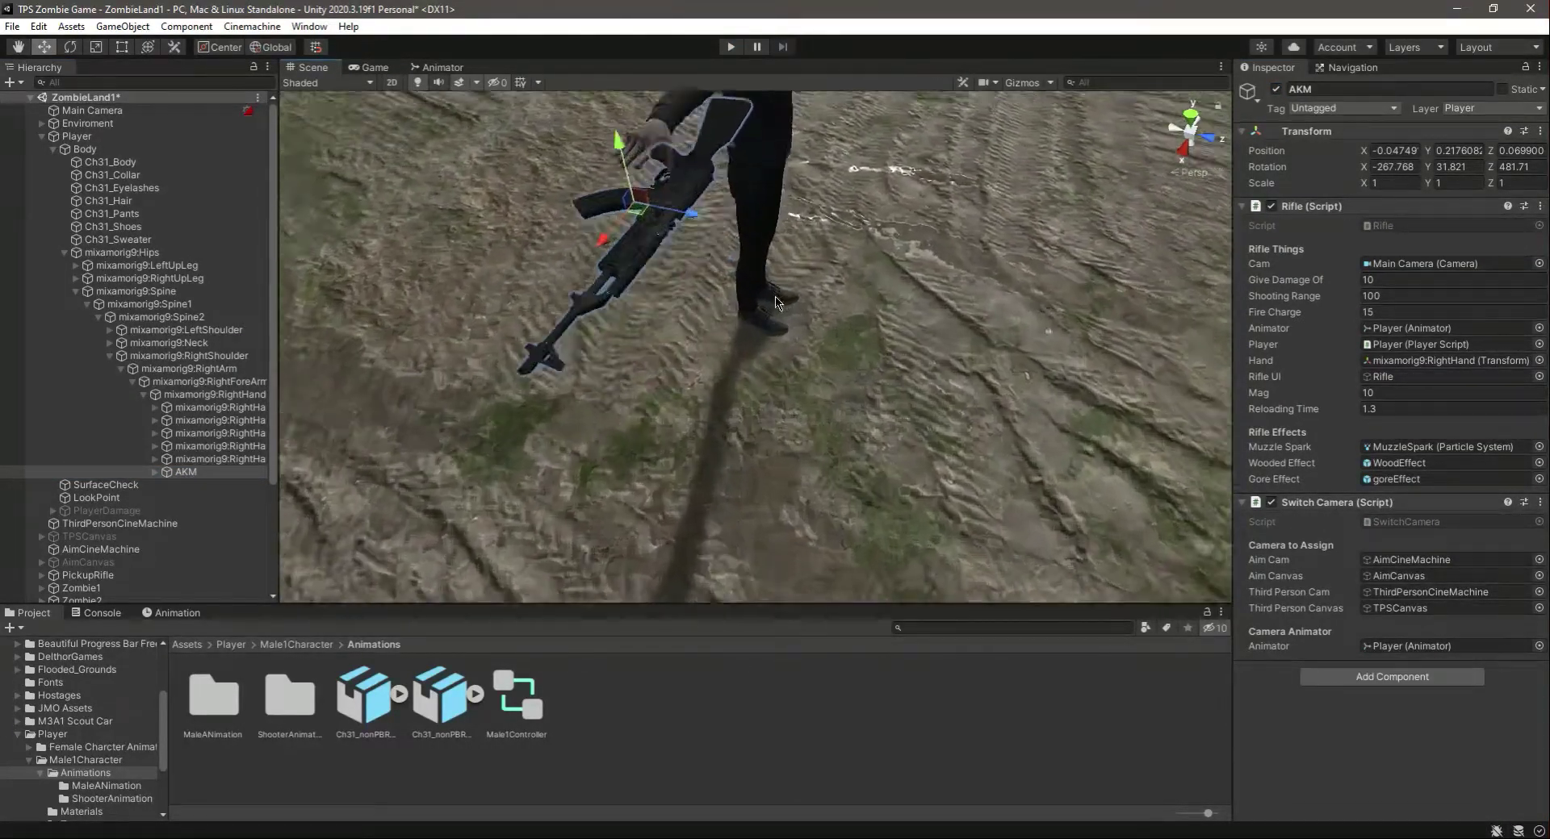
{"action": "right_click_drag", "start_coordinate": [980, 349], "coordinate": [944, 347]}
{"action": "key", "text": "f"}
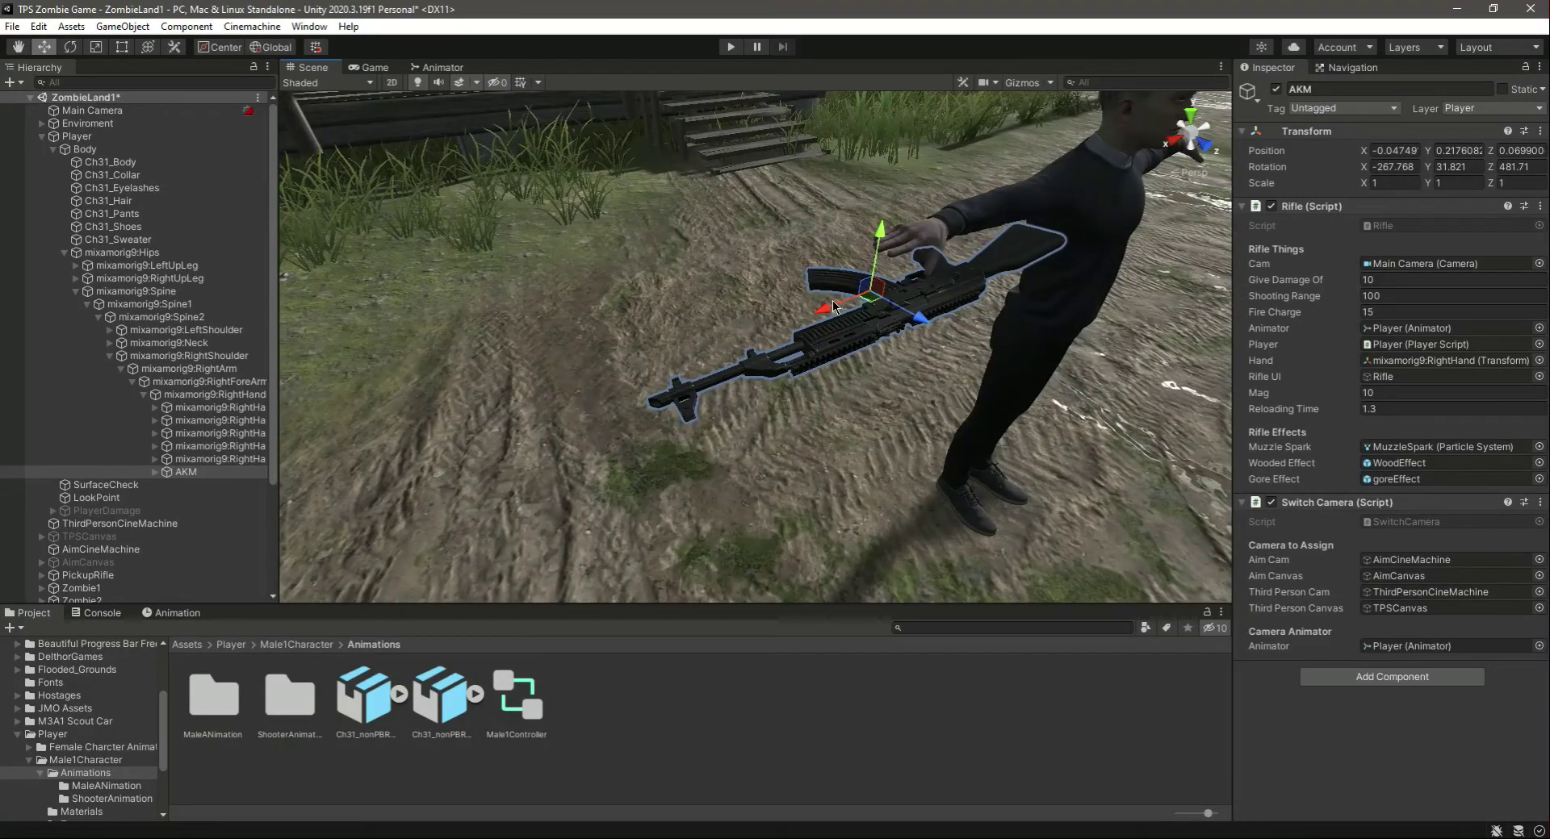
{"action": "mouse_move", "coordinate": [915, 326]}
{"action": "left_mouse_down"}
{"action": "mouse_move", "coordinate": [804, 310]}
{"action": "mouse_move", "coordinate": [886, 317]}
{"action": "left_mouse_up"}
{"action": "left_click", "coordinate": [72, 49]}
{"action": "left_click_drag", "start_coordinate": [825, 246], "coordinate": [818, 250]}
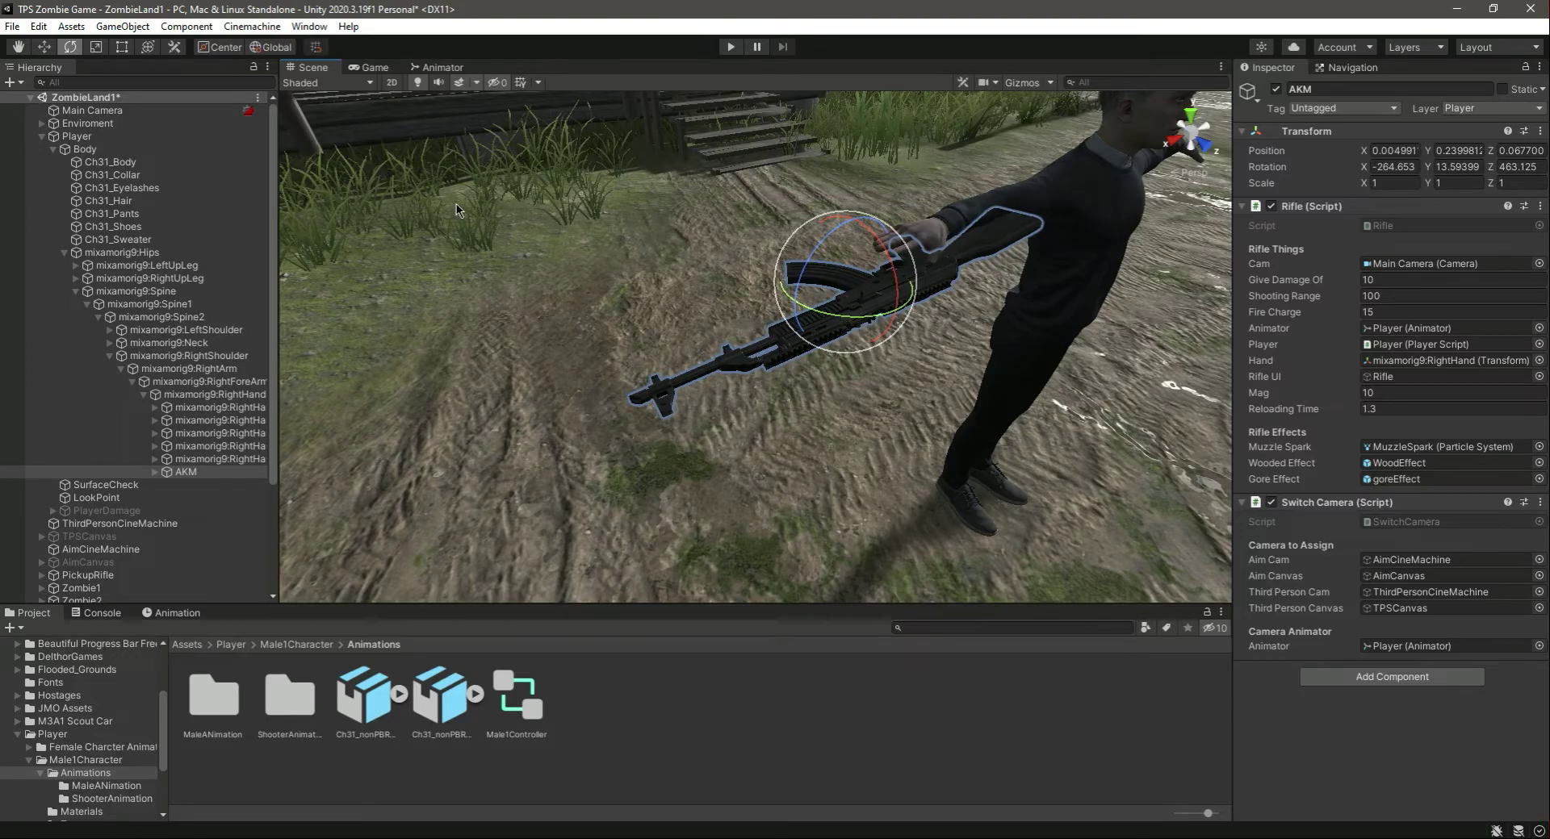
Play-test picking up the rifle in the house and aiming it while walking outside, and exit play mode.
{"action": "left_click", "coordinate": [730, 48]}
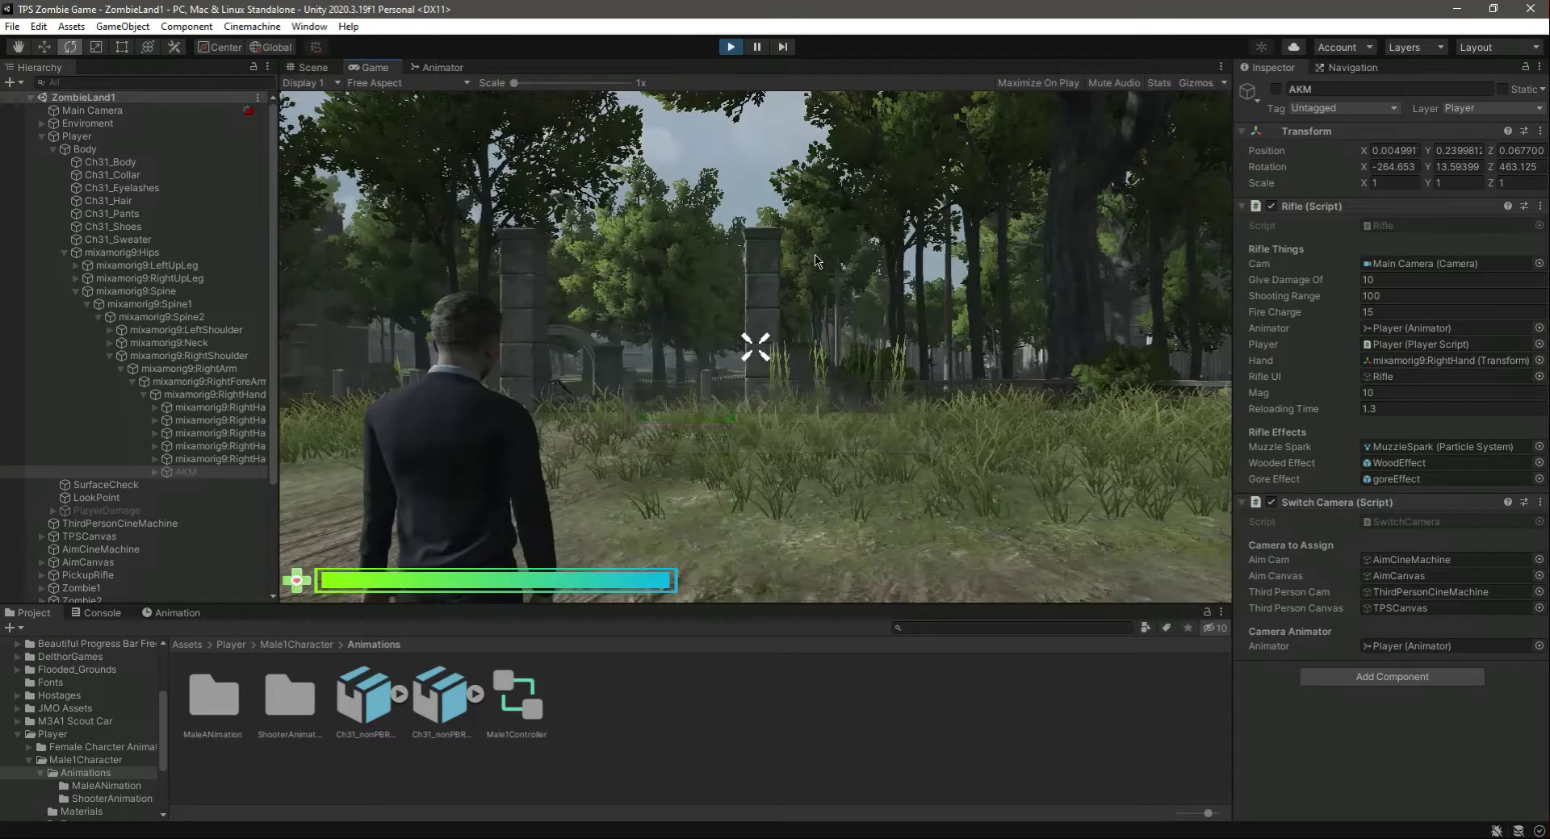
{"action": "key", "text": "w"}
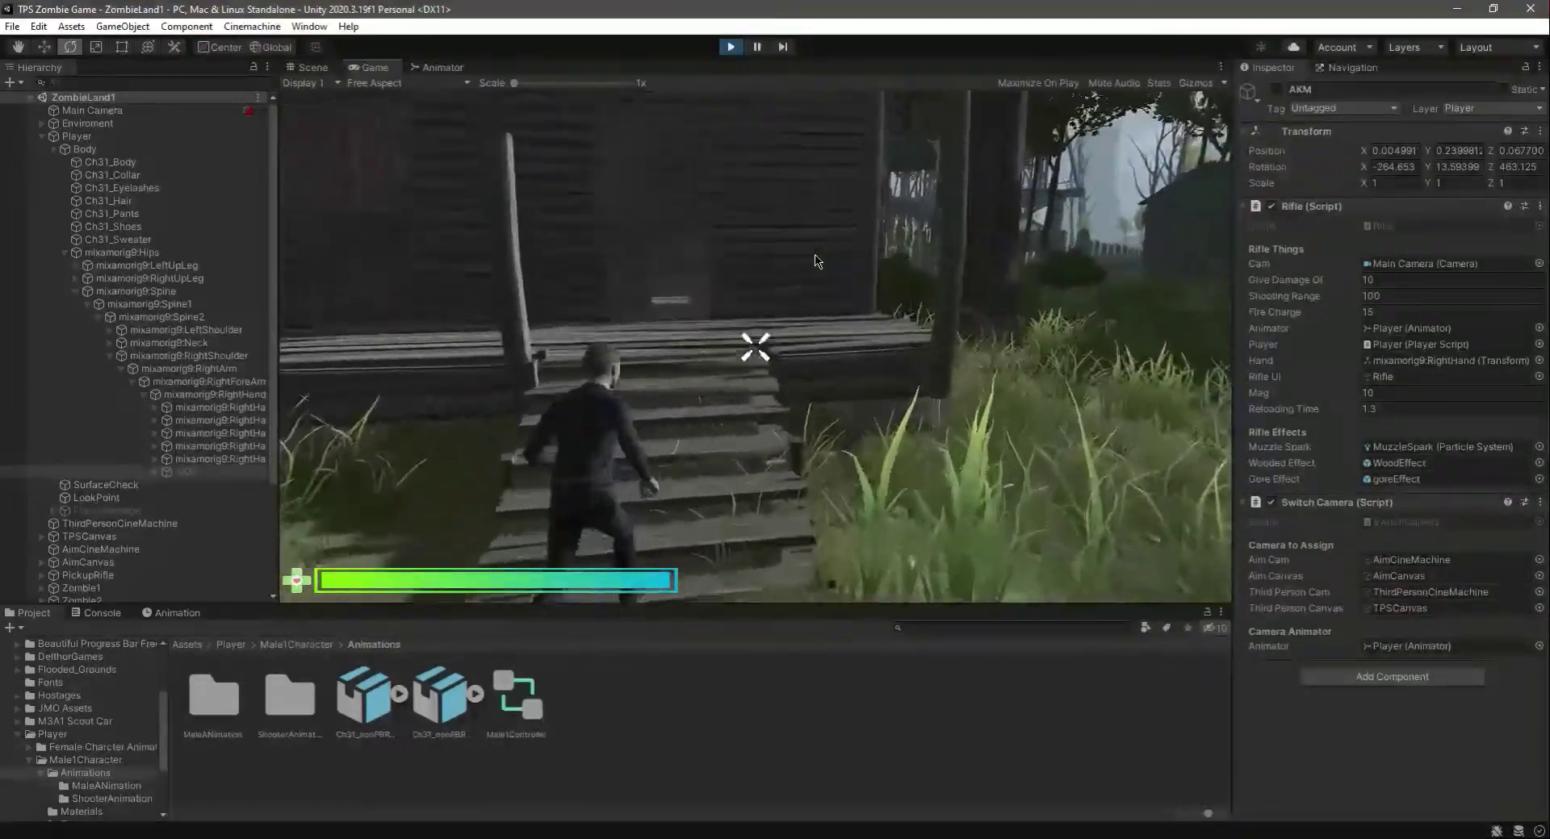
{"action": "key", "text": "w"}
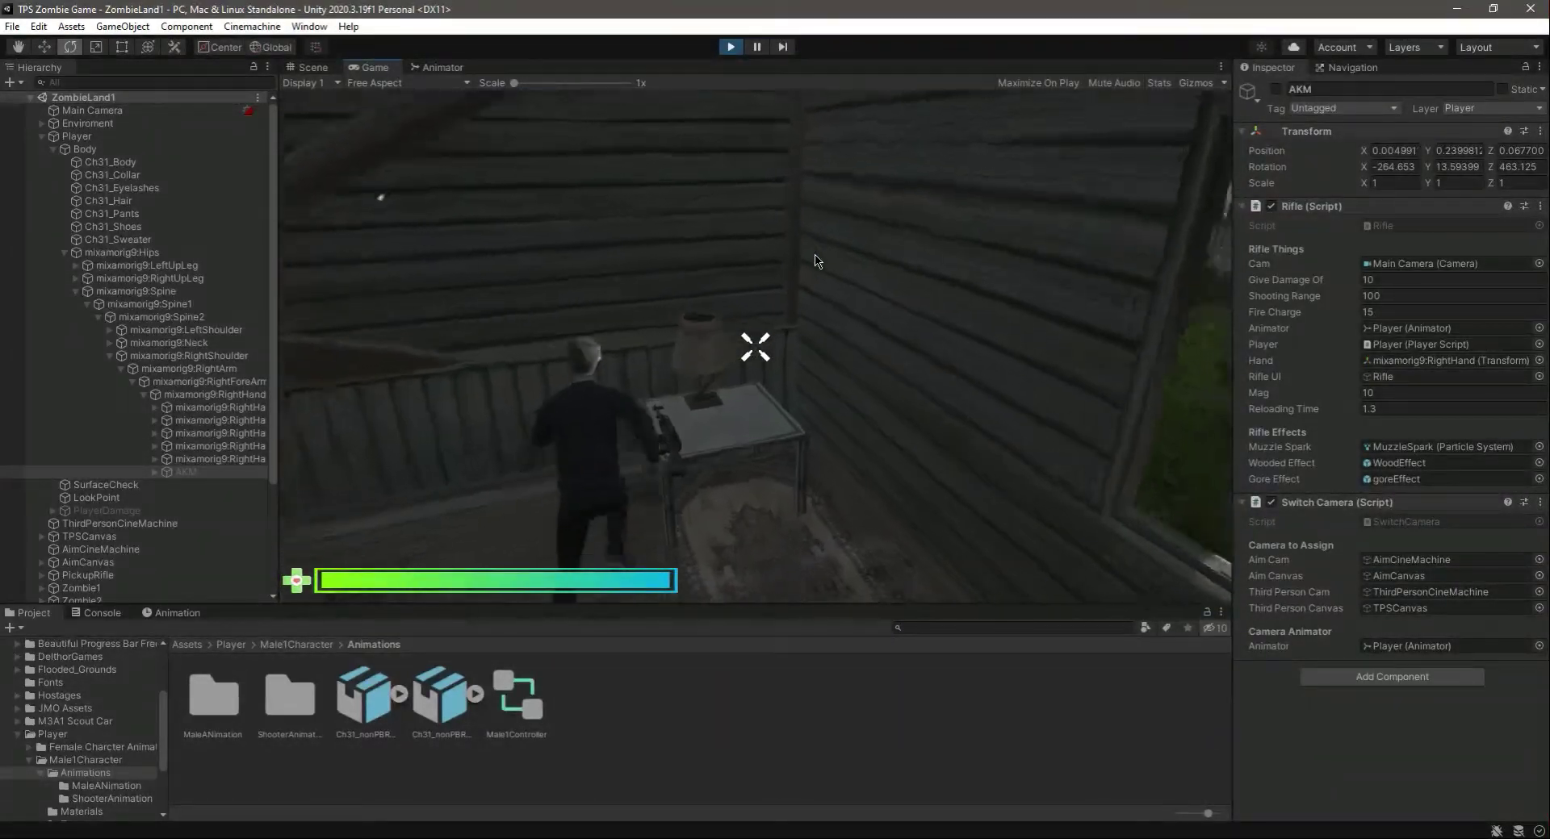
{"action": "key", "text": "f"}
{"action": "key", "text": "w"}
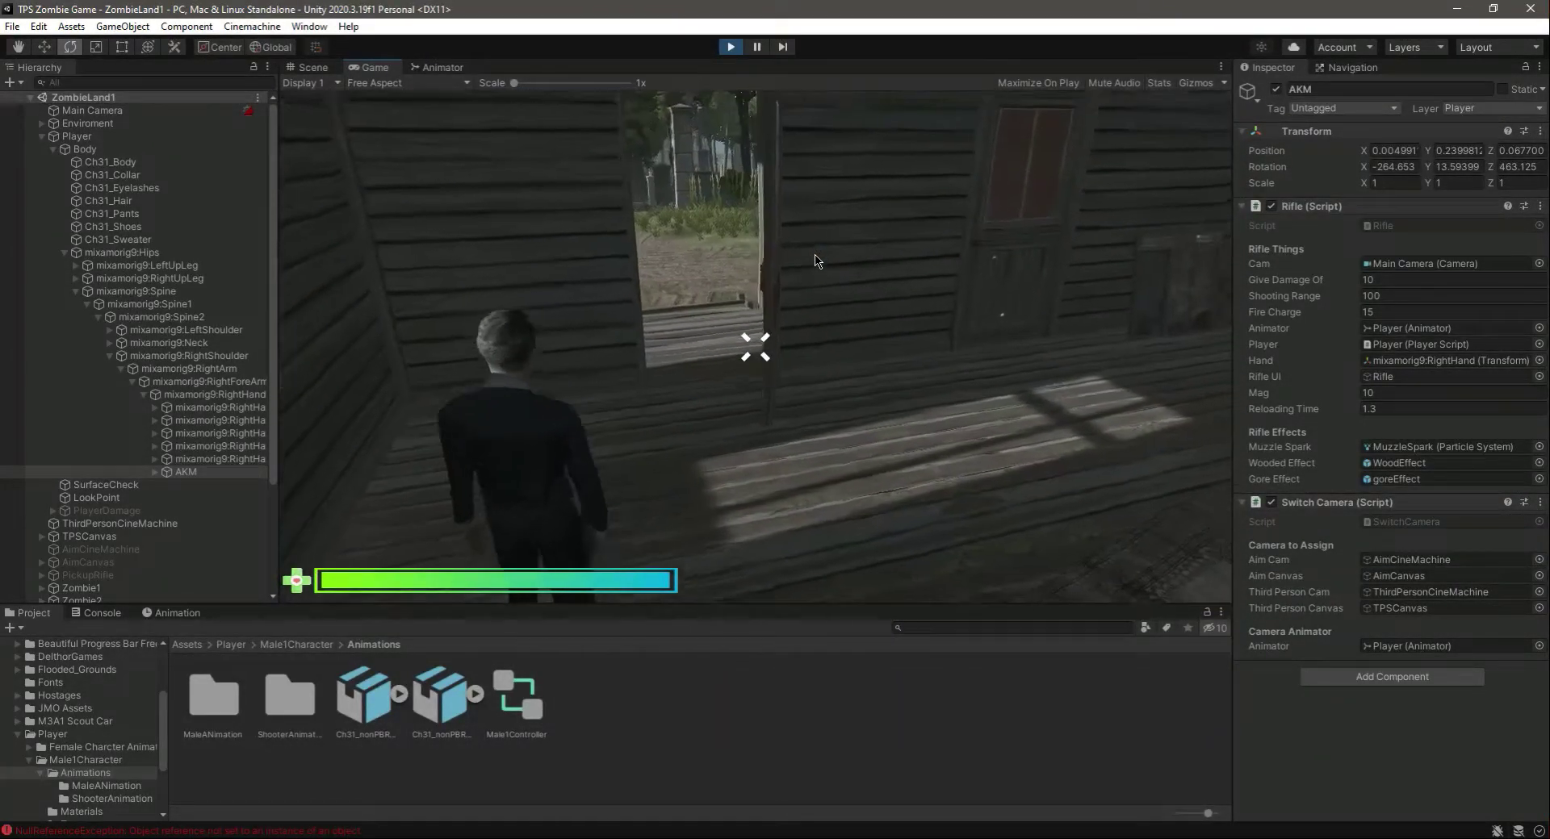
{"action": "key", "text": "w"}
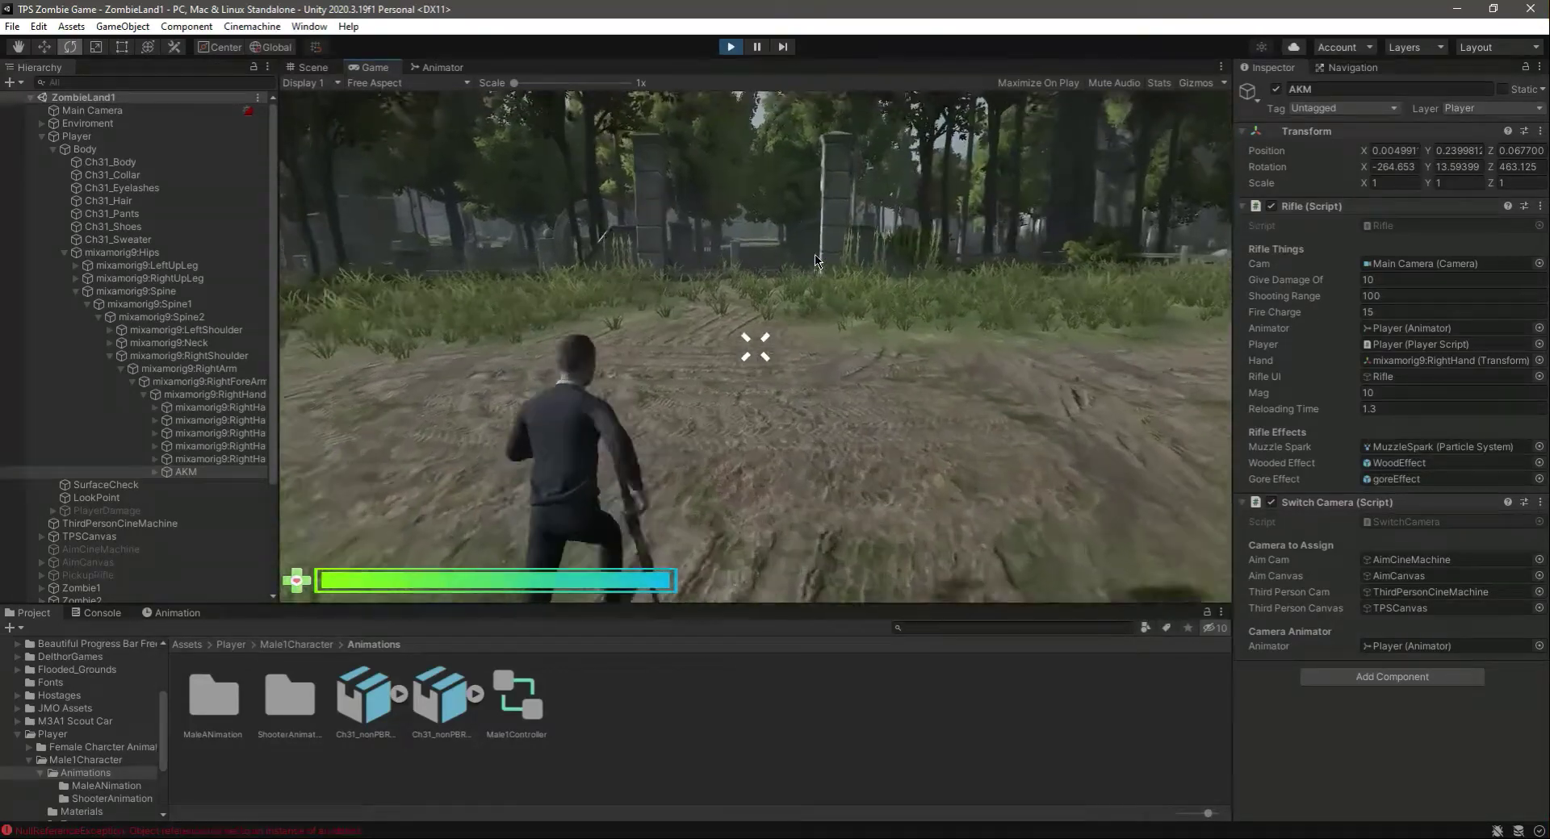
{"action": "right_click", "coordinate": [814, 260]}
{"action": "key", "text": "w"}
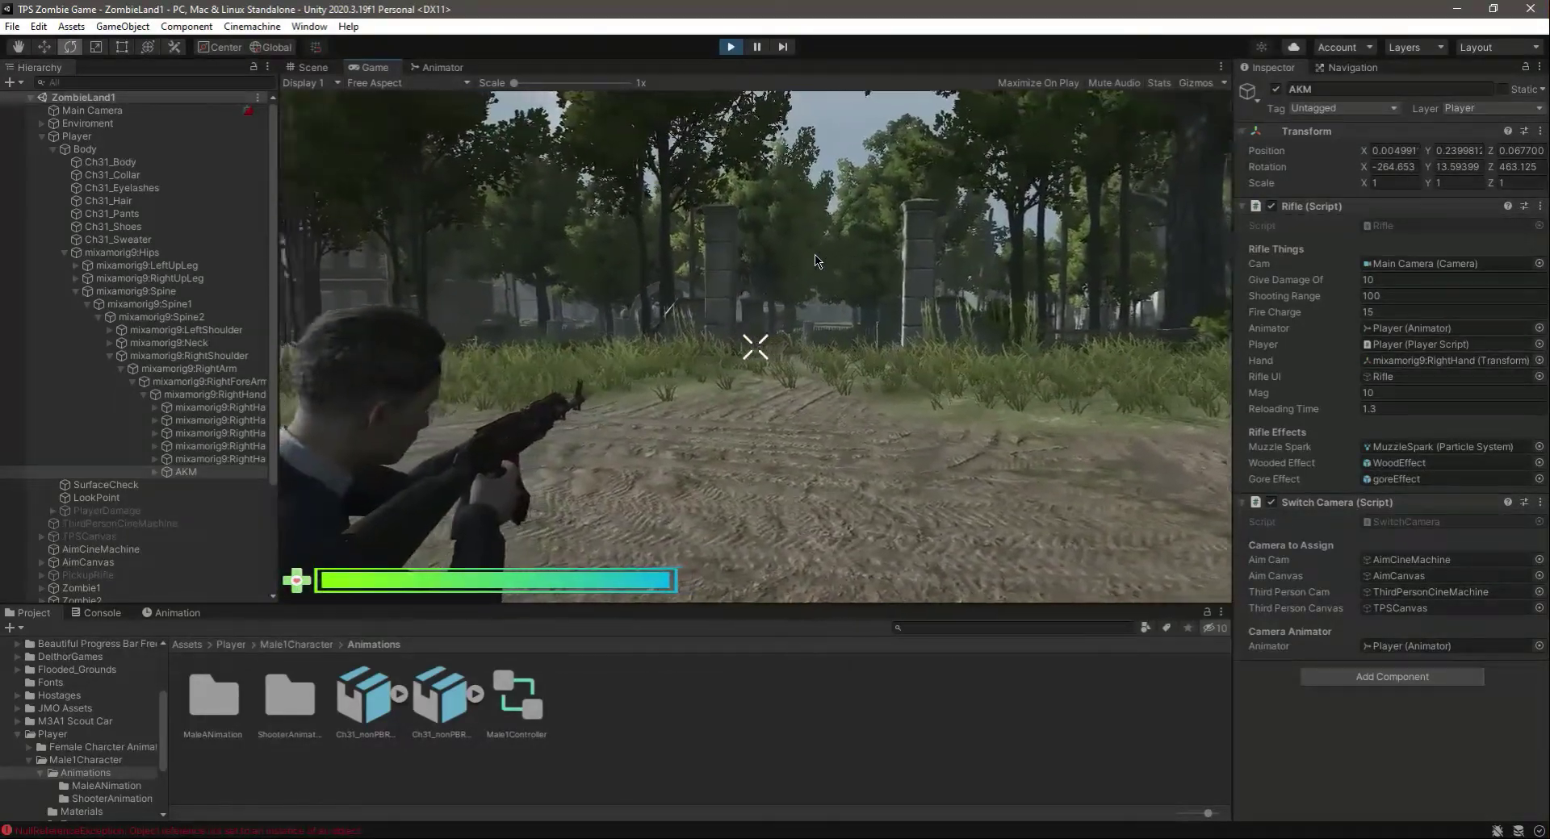
{"action": "key", "text": "w"}
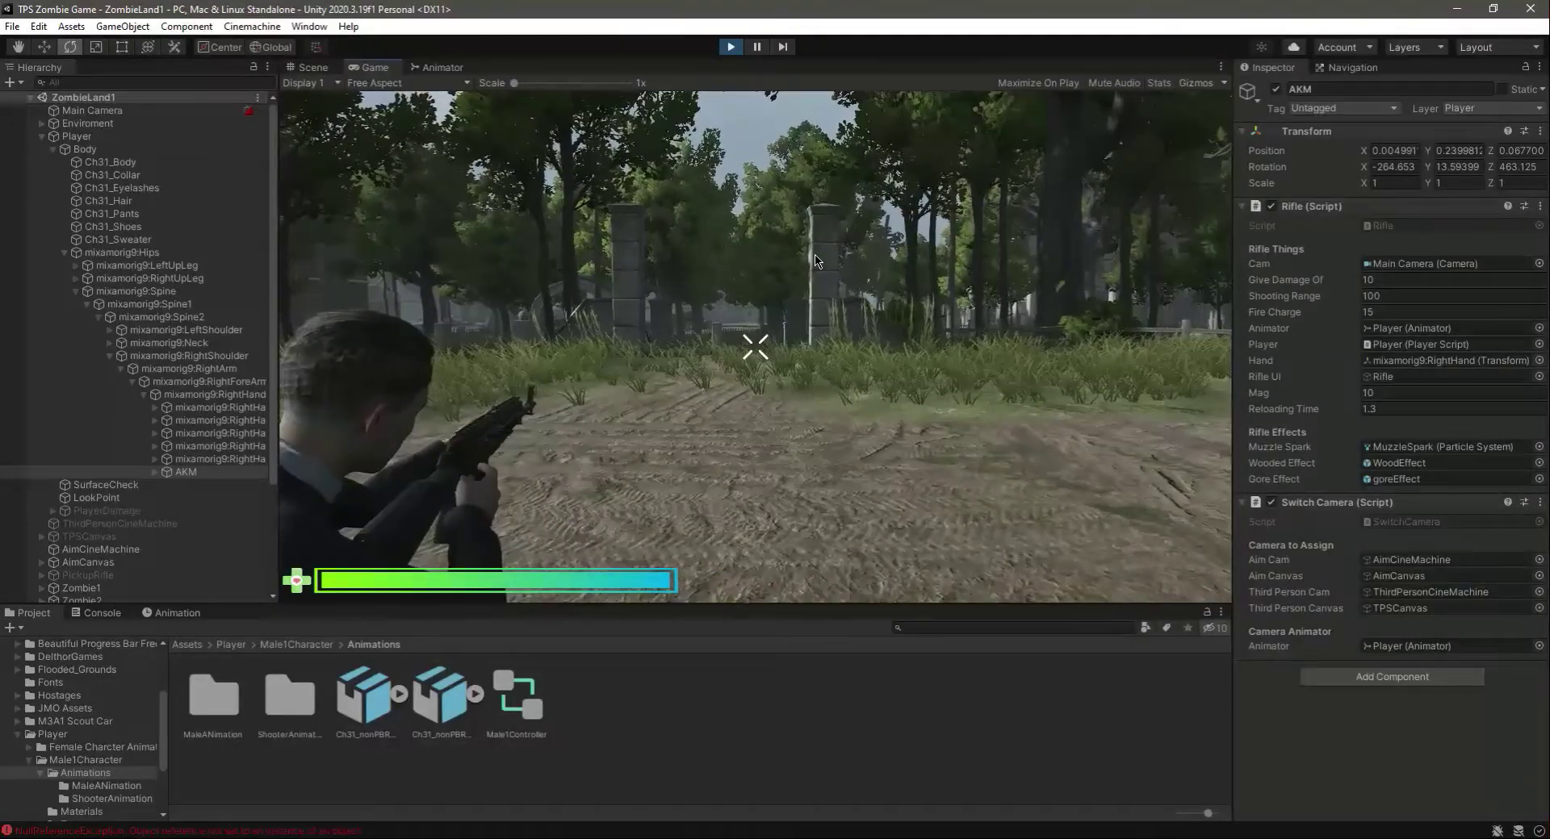
{"action": "key", "text": "w"}
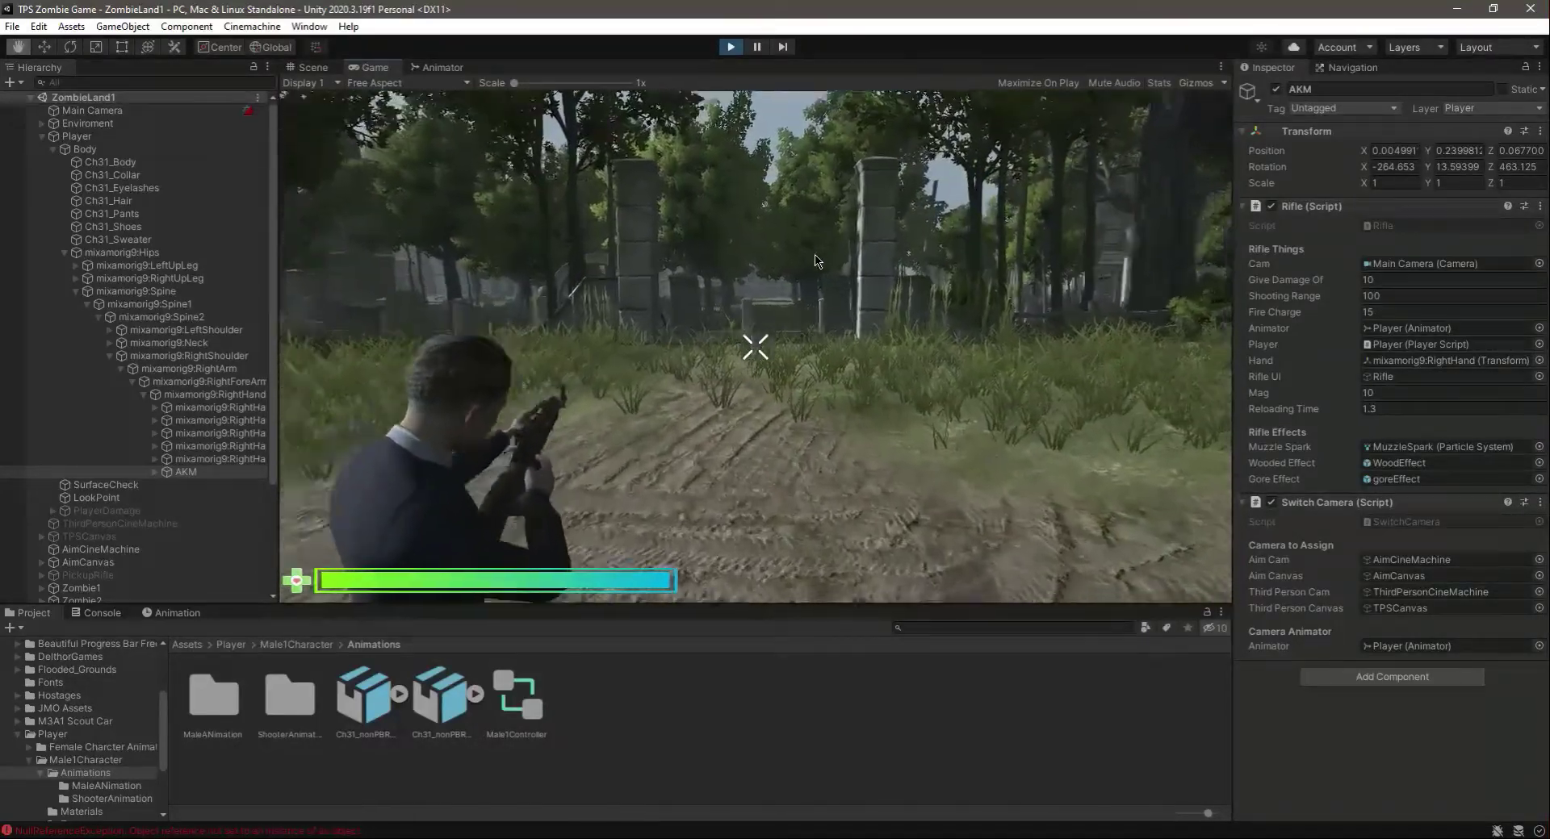
{"action": "key", "text": "Escape"}
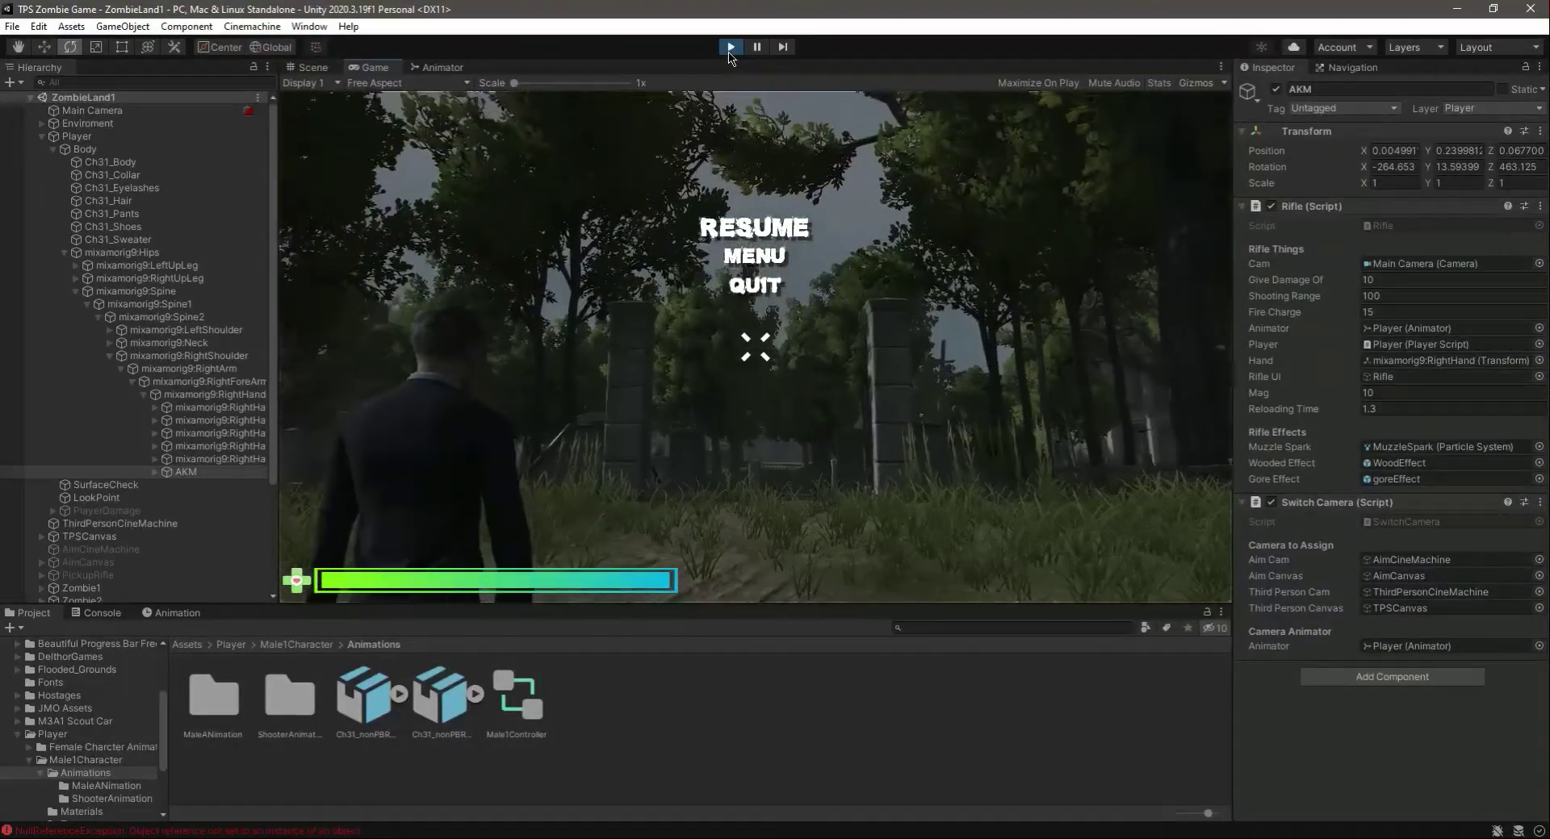
{"action": "key", "text": "ctrl+p"}
Rotate the AKM in the right hand to about (-262.31, 9.93, 459.21) and clear the console.
{"action": "left_click_drag", "start_coordinate": [817, 270], "coordinate": [812, 257]}
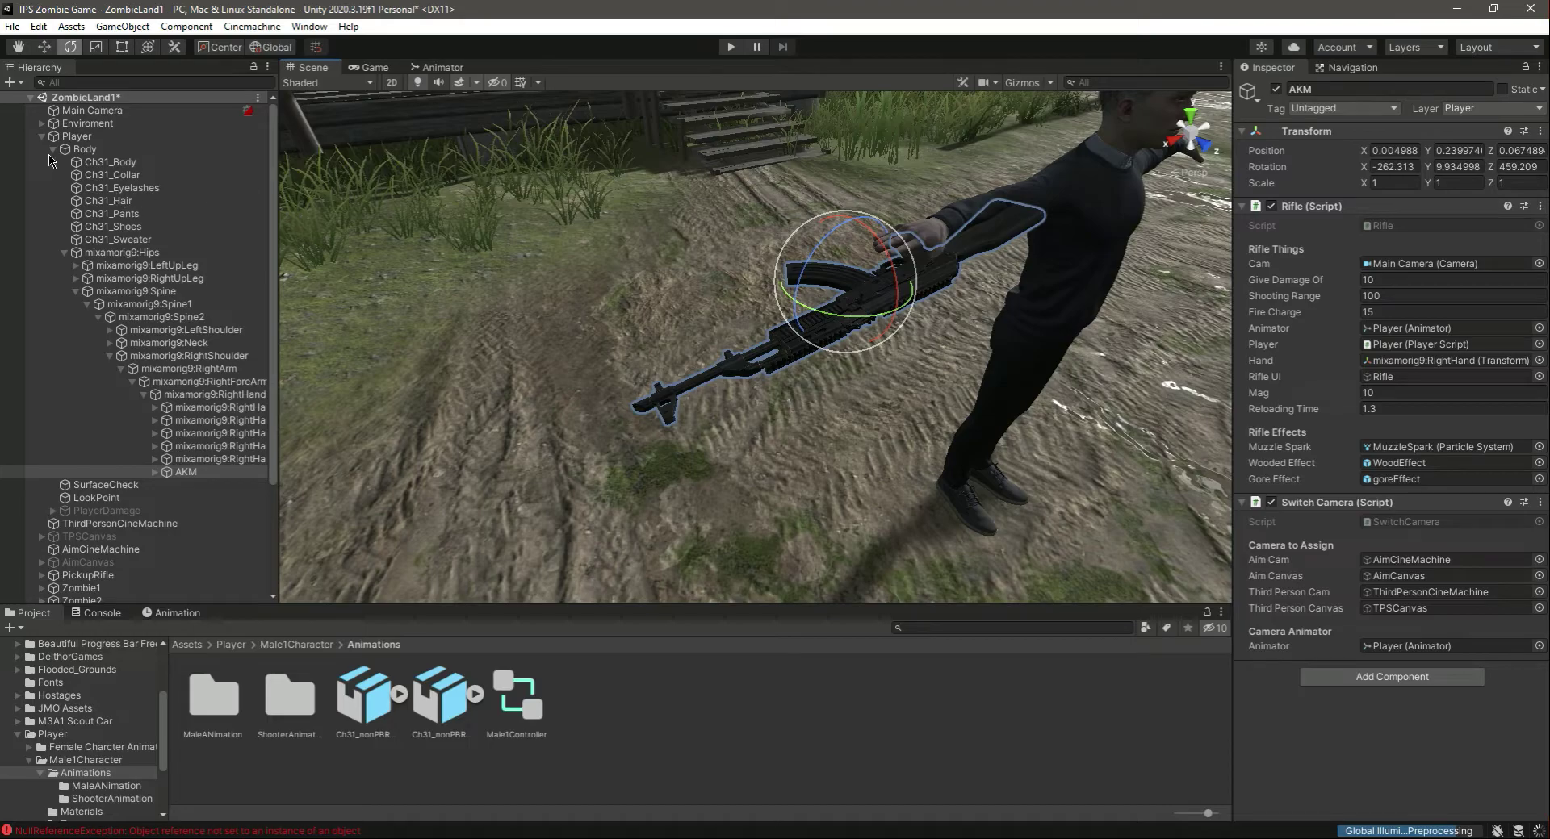
{"action": "left_click", "coordinate": [179, 830]}
{"action": "left_click", "coordinate": [17, 627]}
{"action": "left_click", "coordinate": [27, 614]}
{"action": "left_click", "coordinate": [42, 135]}
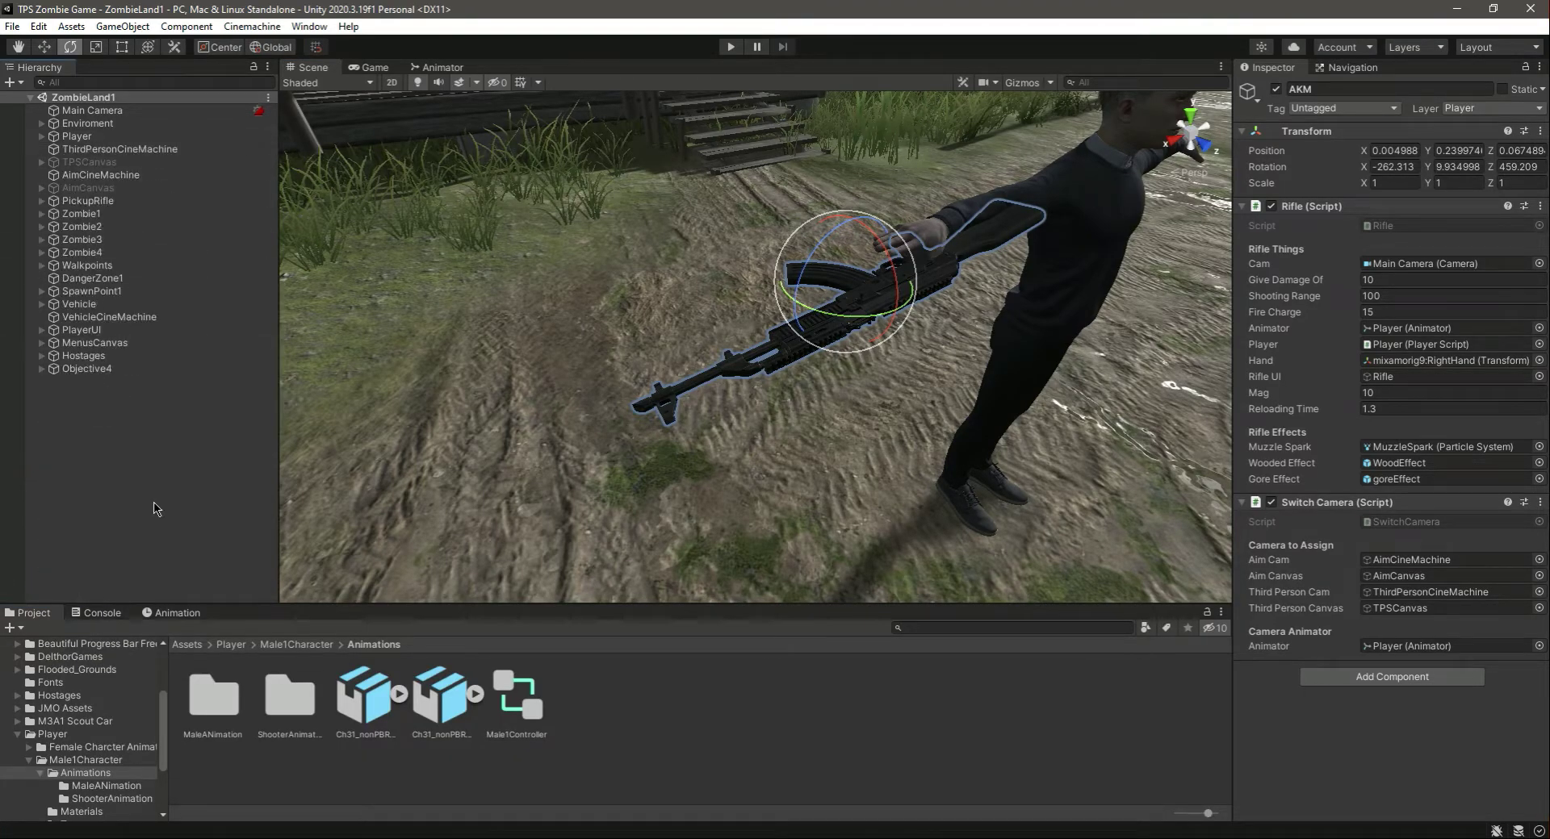
Play-test the refitted rifle by picking it up in the house and walking towards the stone gate while aiming.
{"action": "left_click", "coordinate": [541, 171]}
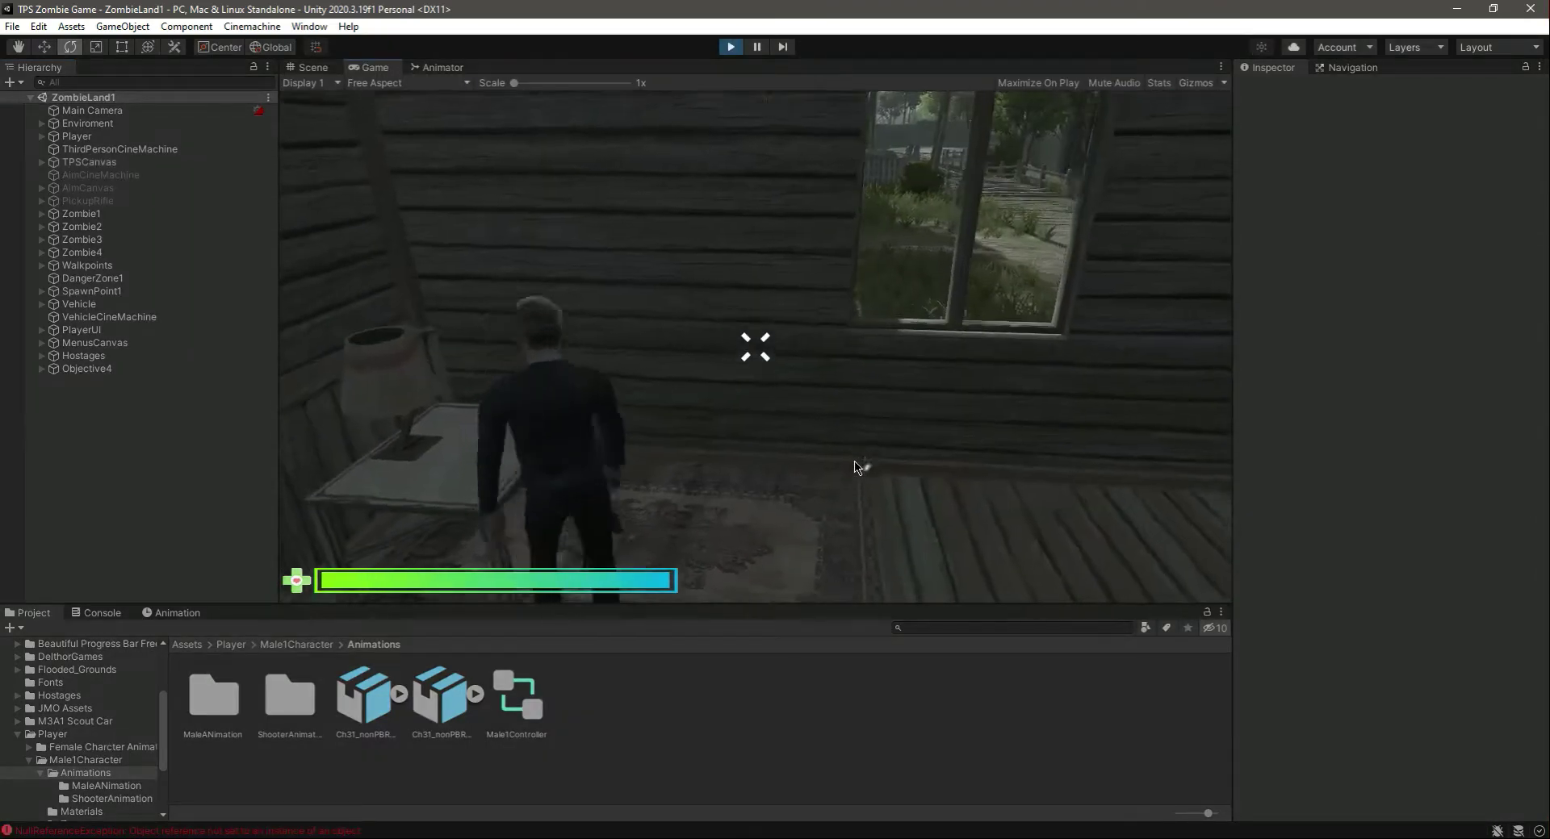
{"action": "key", "text": "w"}
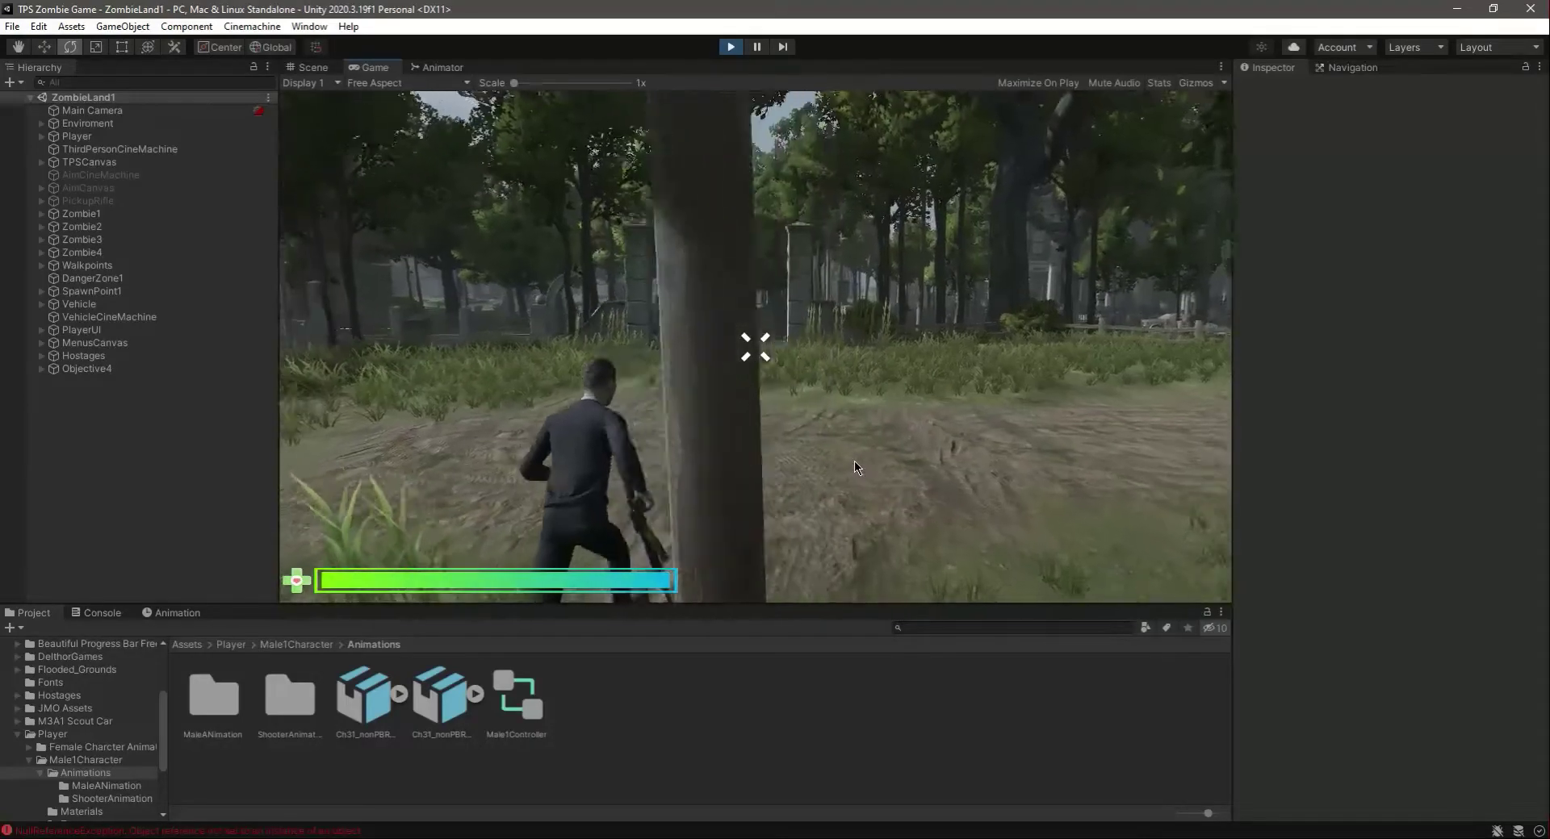
{"action": "right_click", "coordinate": [855, 468]}
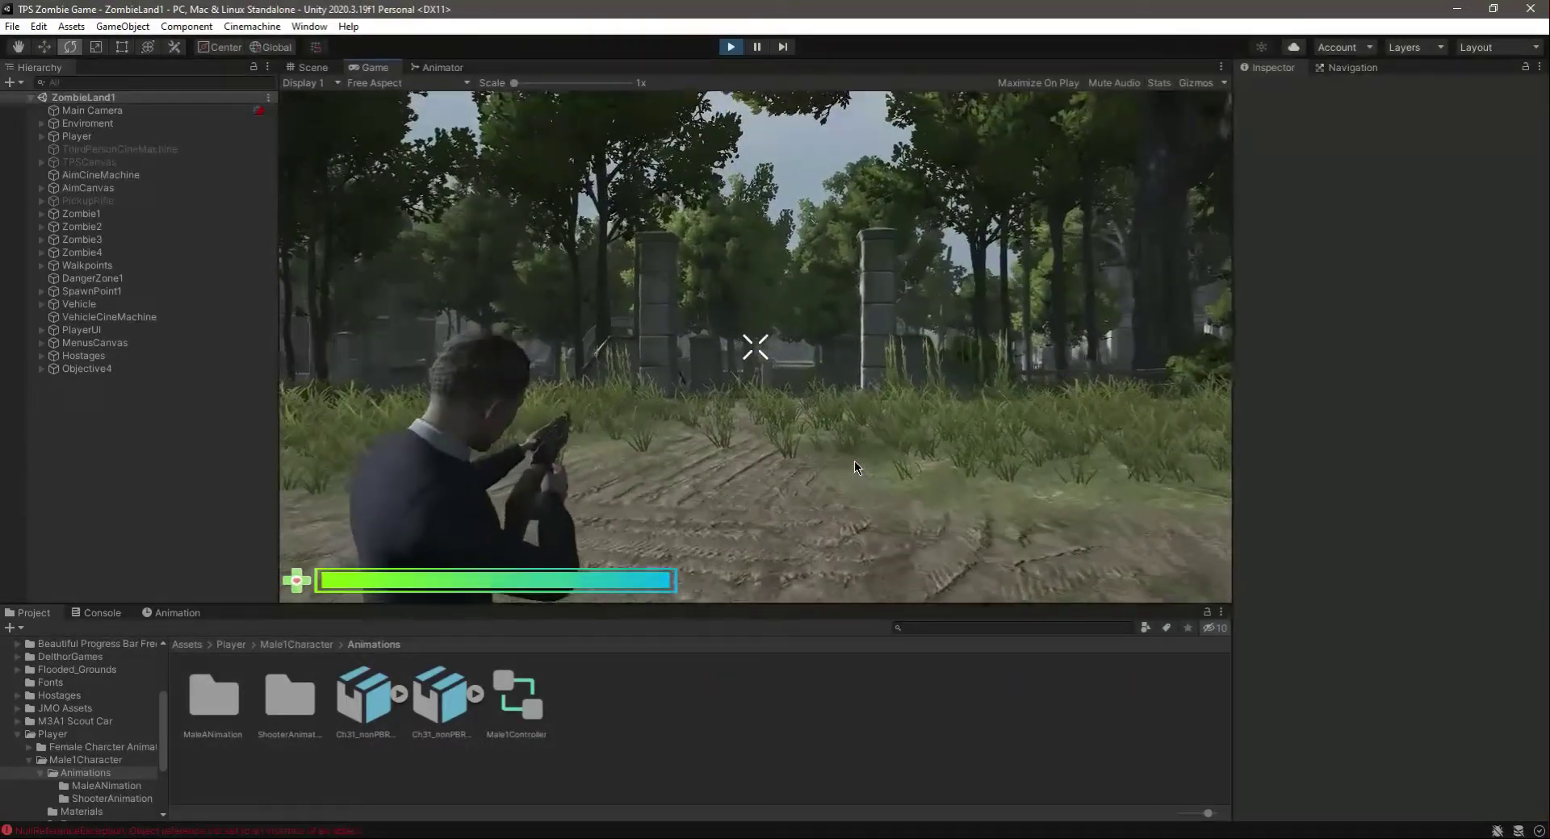
{"action": "key", "text": "w"}
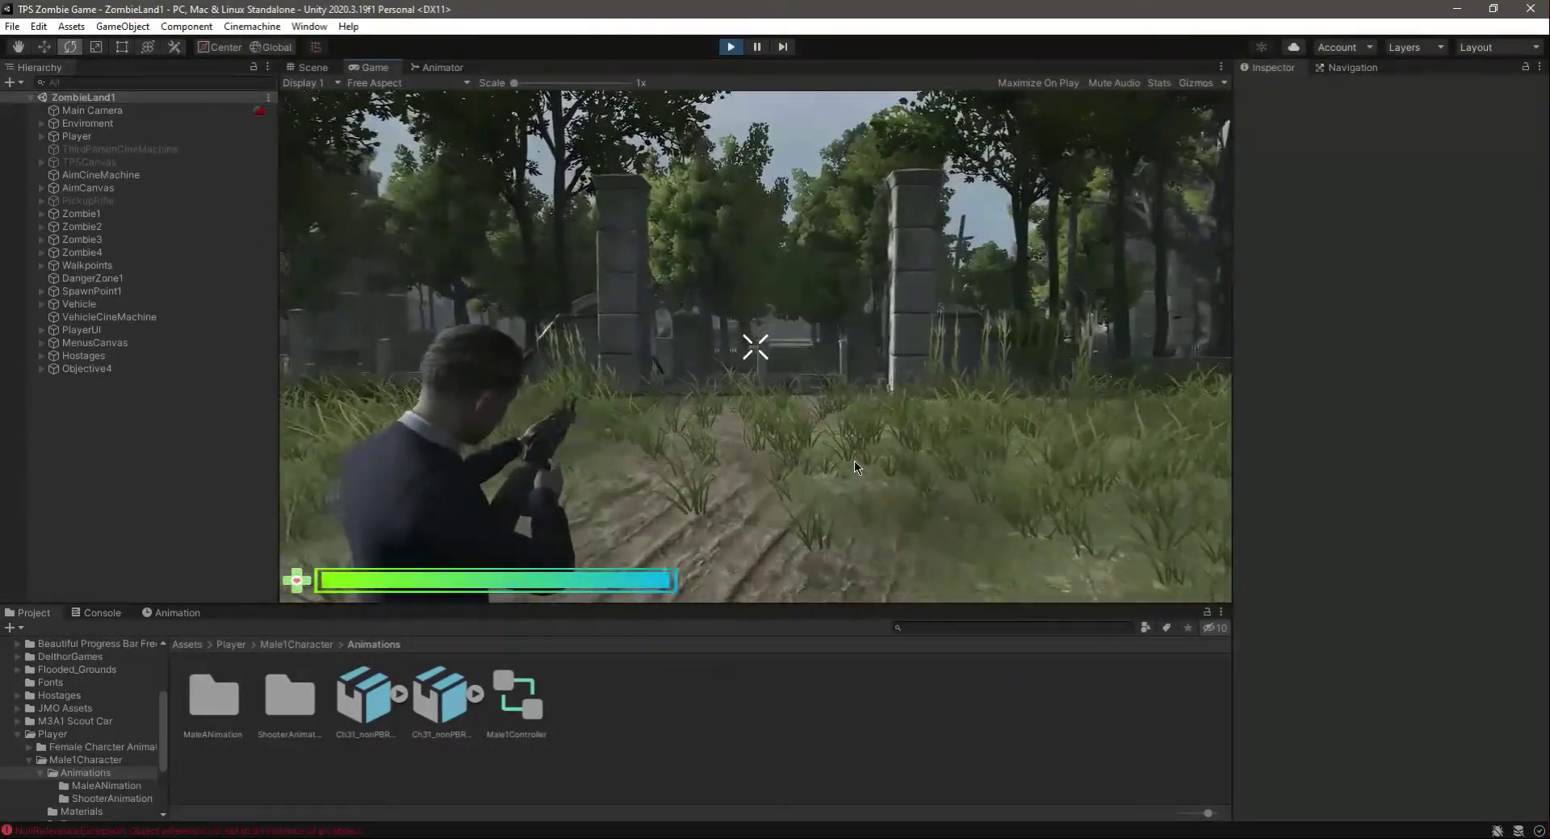
{"action": "key", "text": "w"}
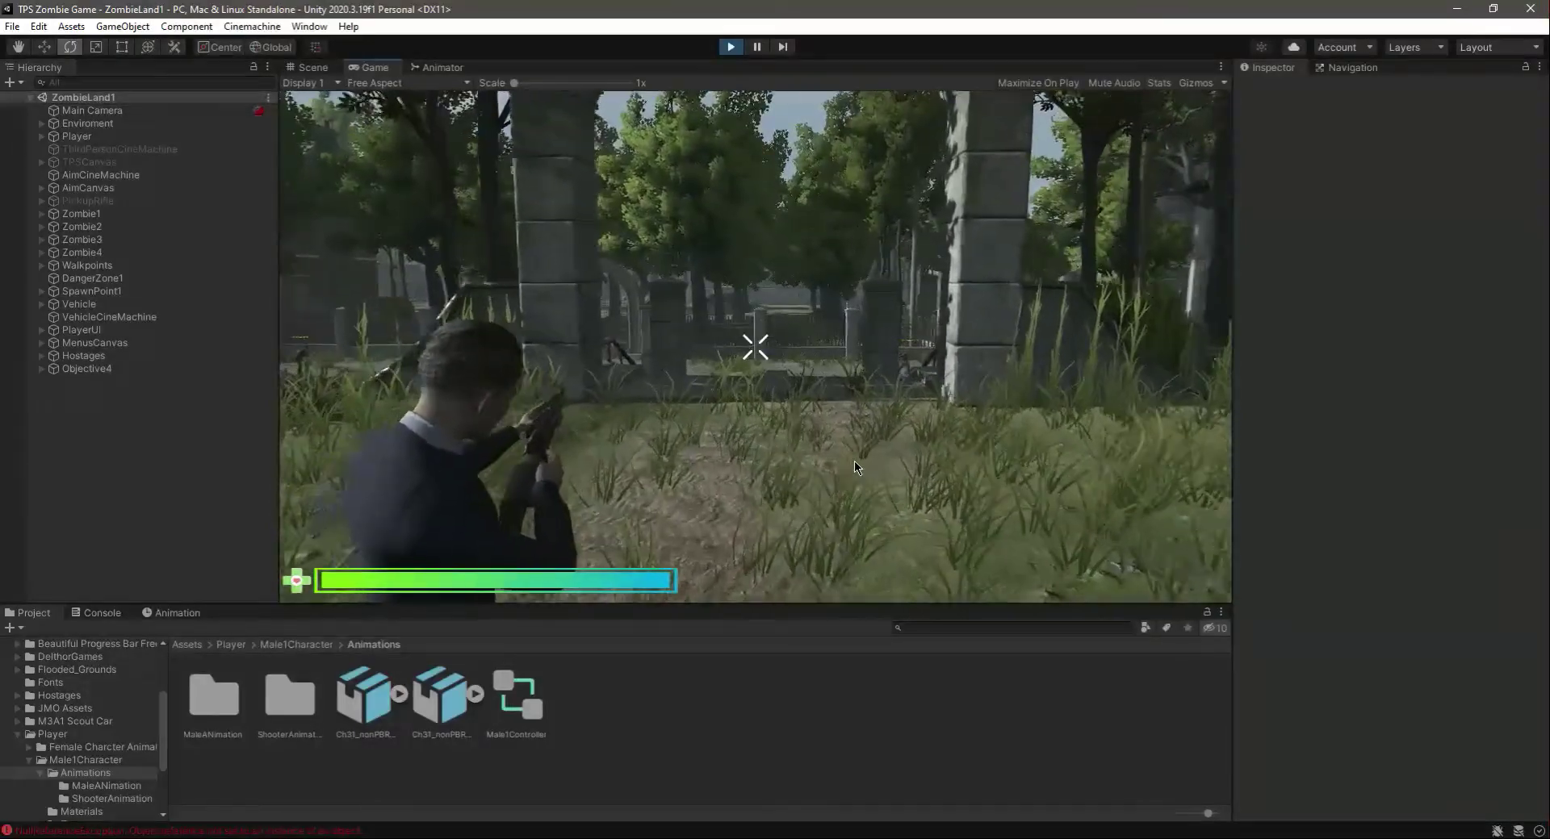
Test-fire the AKM at the fence and at Zombie1 beyond the gate, and exit play mode.
{"action": "key", "text": "w"}
{"action": "left_click", "coordinate": [856, 466]}
{"action": "left_click", "coordinate": [755, 349]}
{"action": "key", "text": "w"}
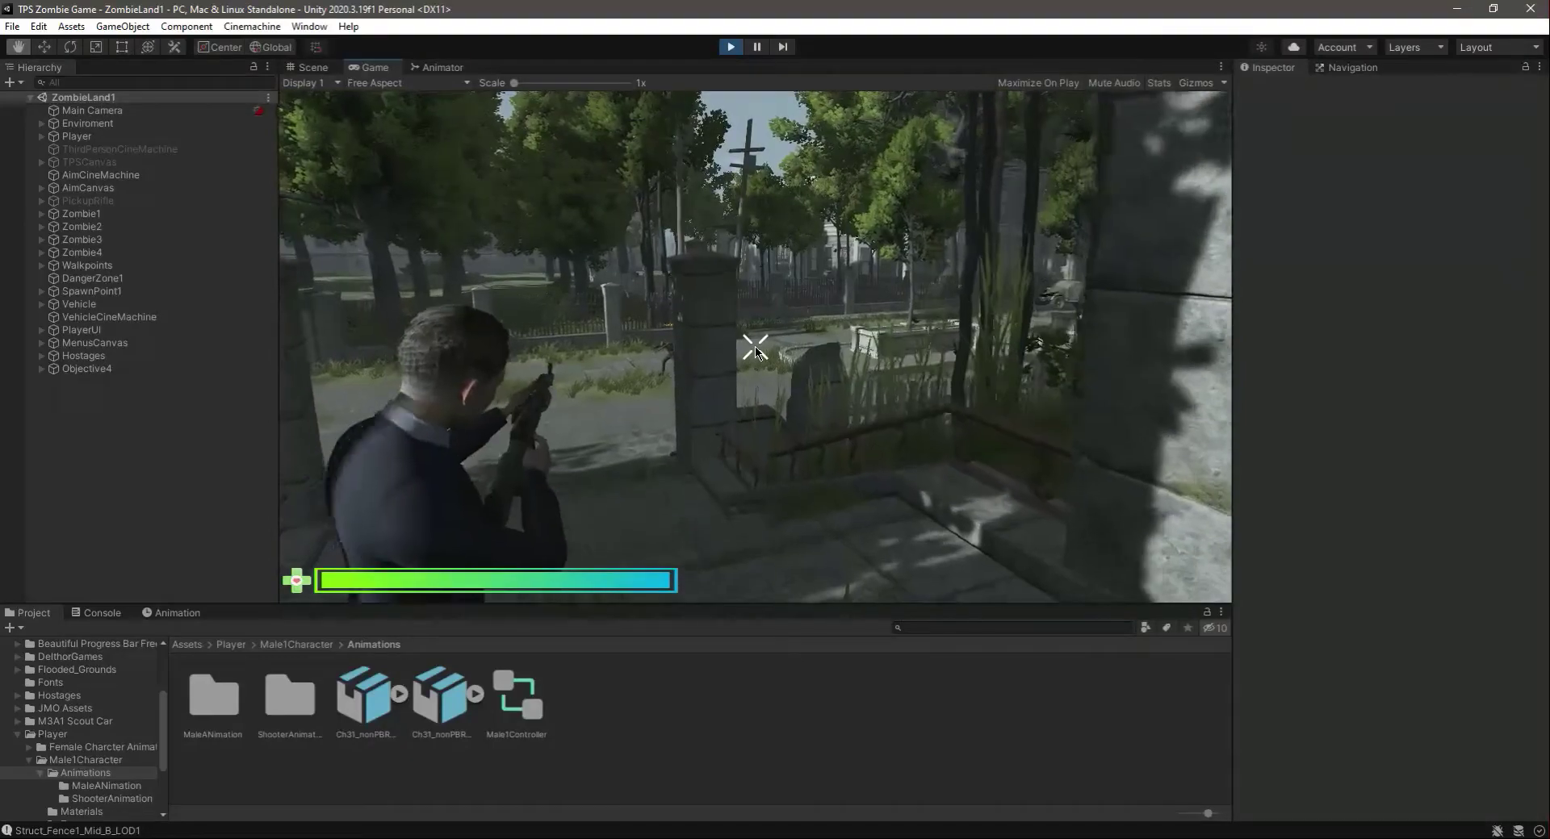
{"action": "key", "text": "w"}
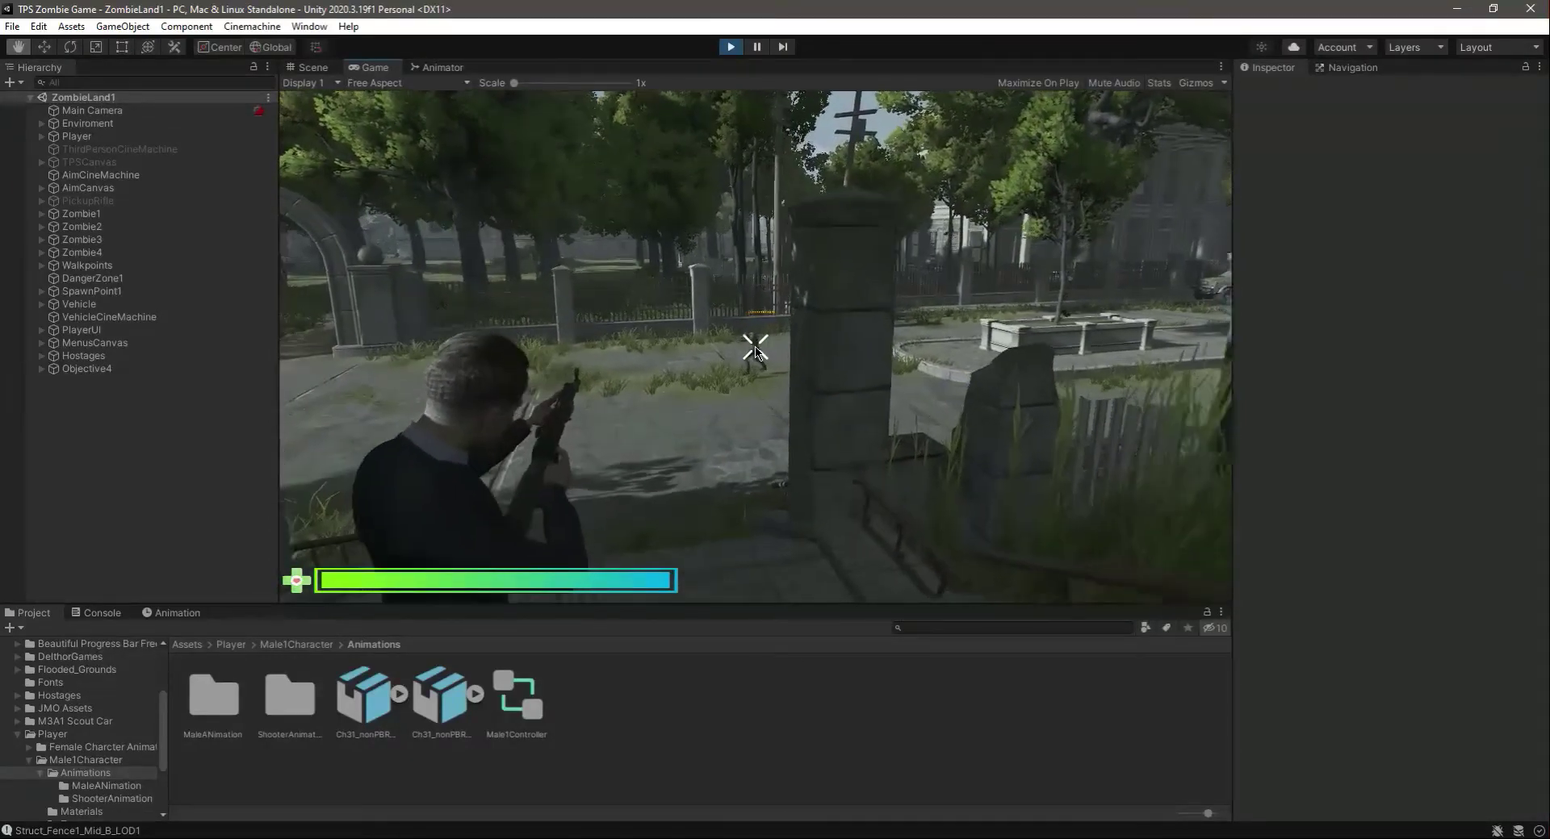
{"action": "left_click", "coordinate": [756, 349]}
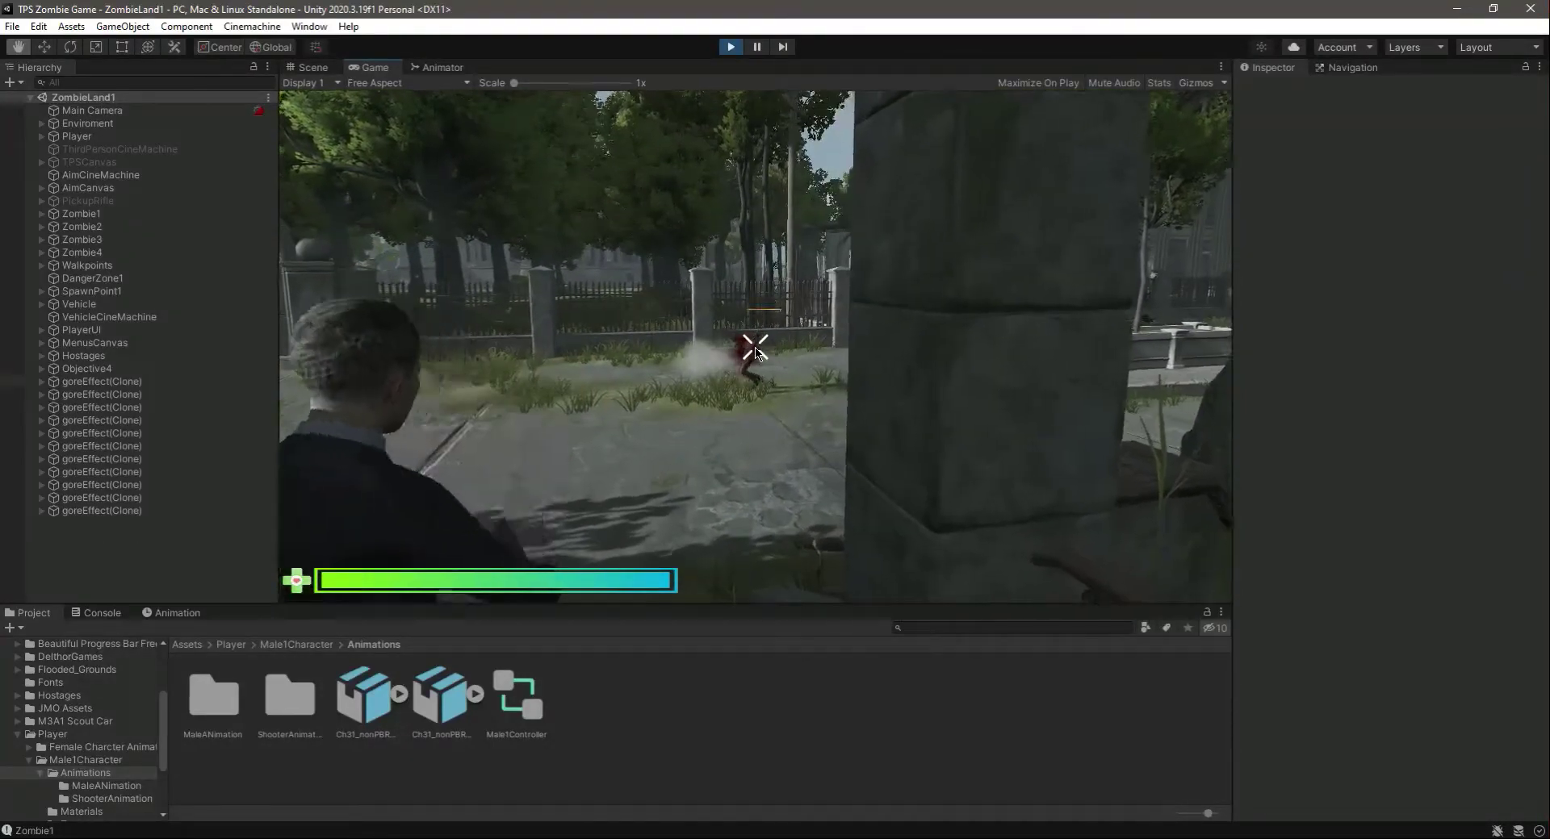
{"action": "key", "text": "Escape"}
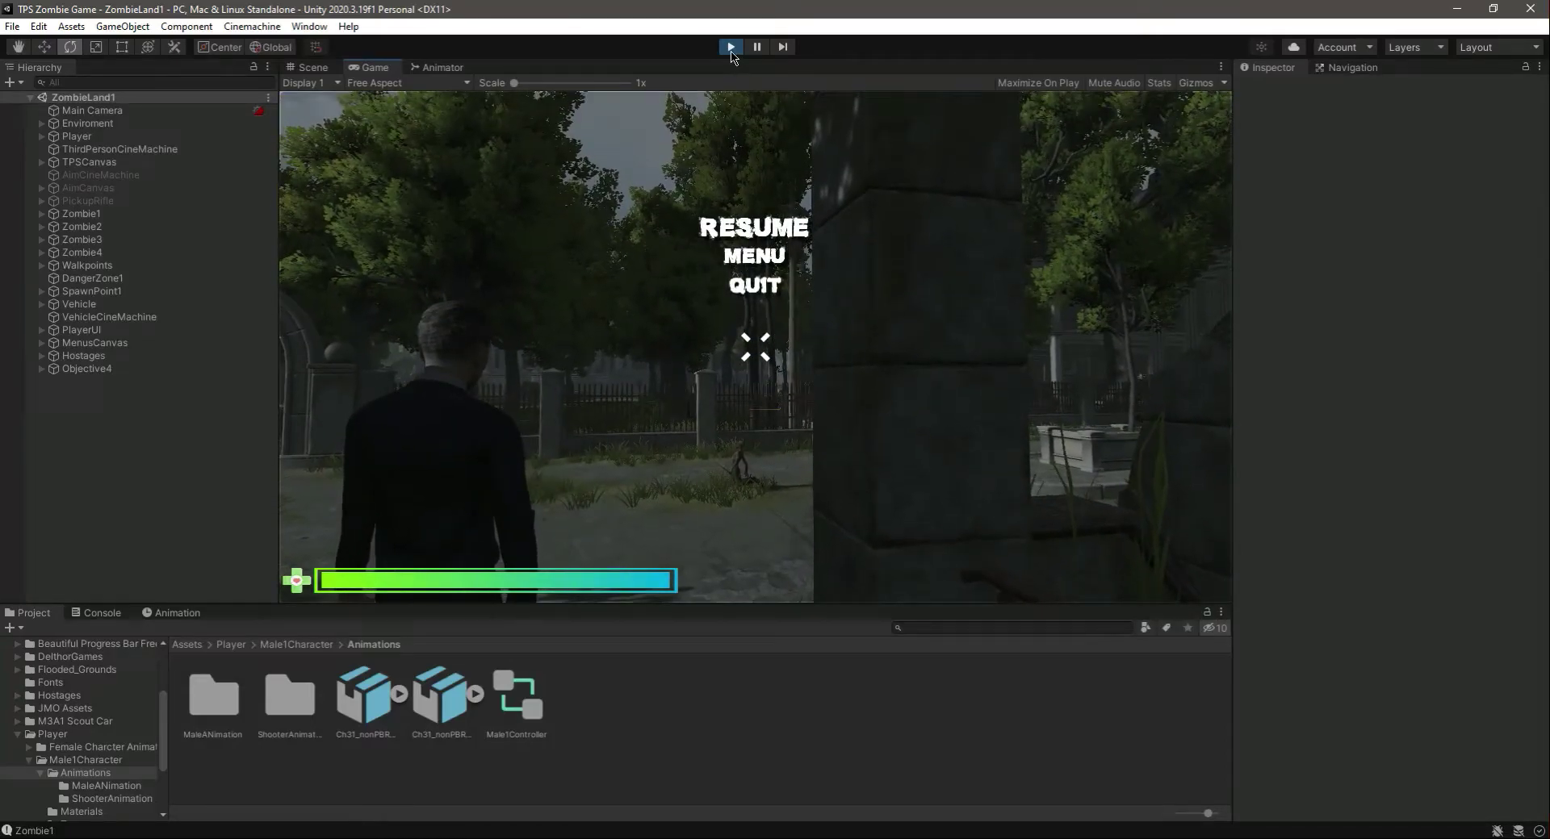
{"action": "key", "text": "ctrl+p"}
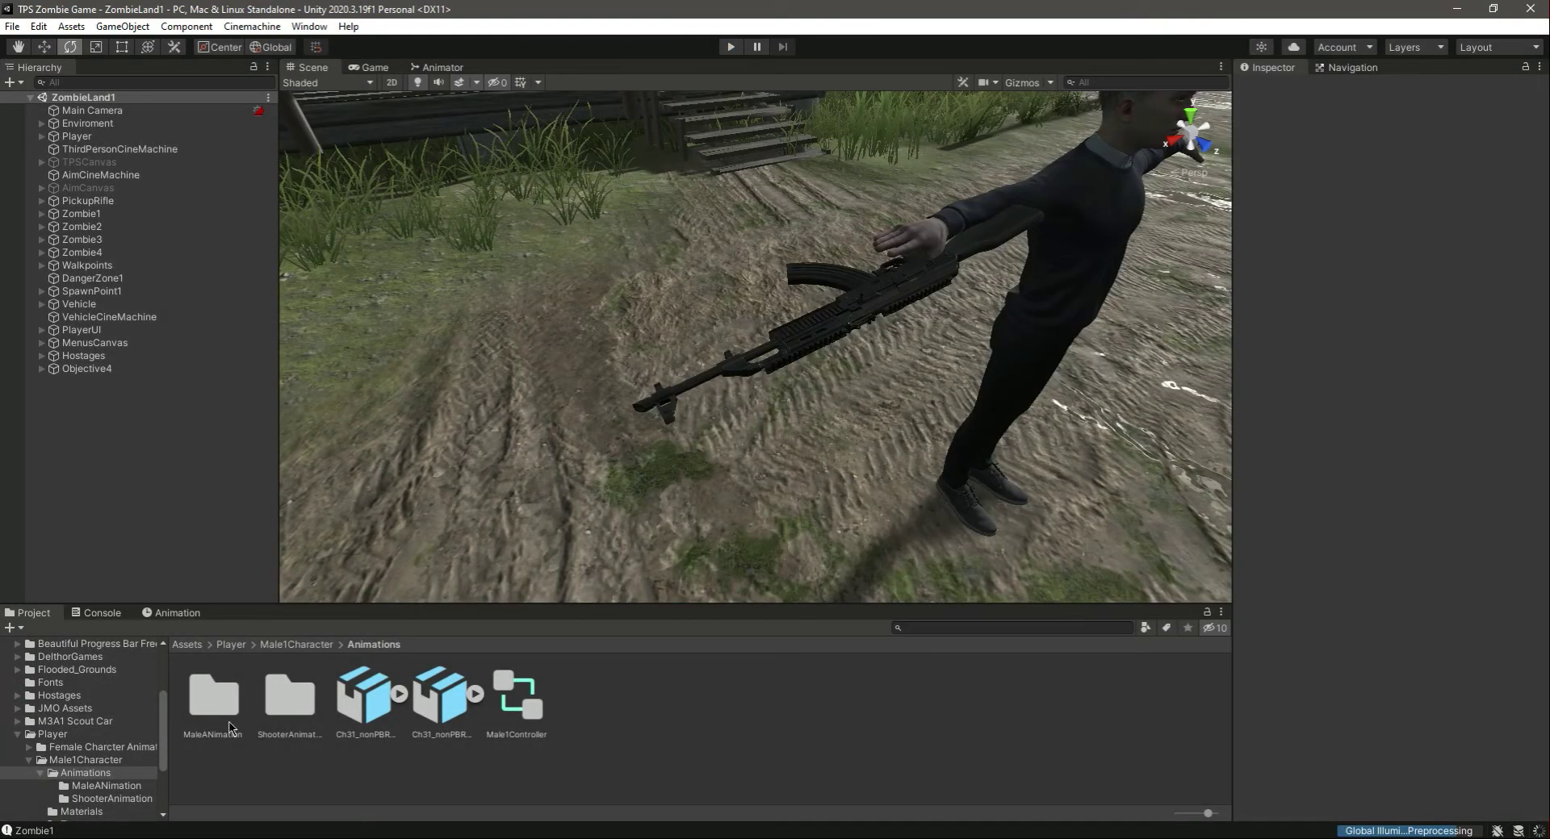
Collapse the Player asset folders and open the Scenes folder inside Flooded_Grounds.
{"action": "left_click", "coordinate": [29, 760]}
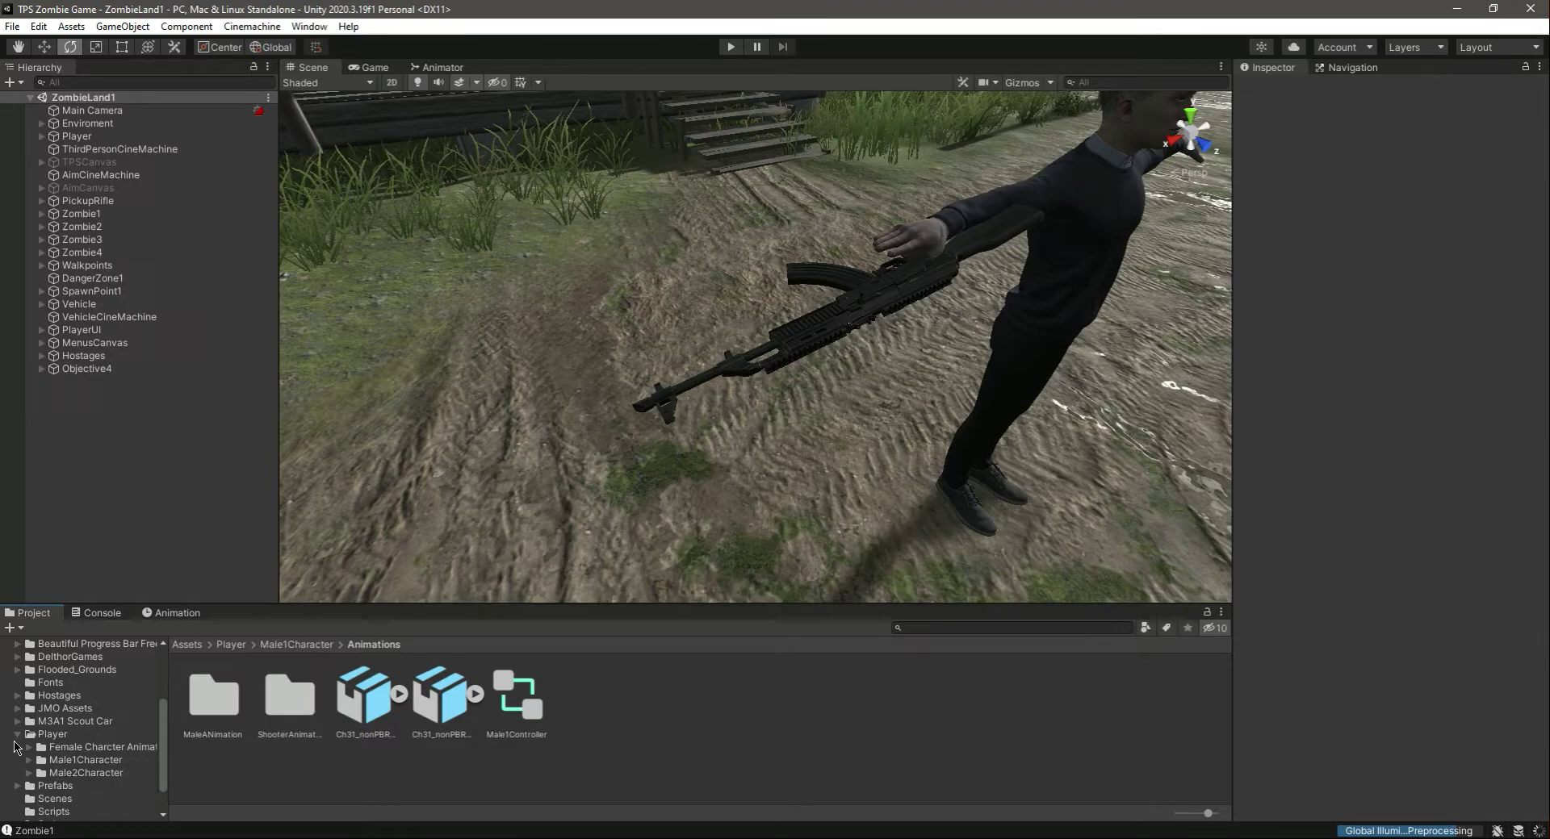
{"action": "left_click", "coordinate": [14, 747]}
{"action": "left_click", "coordinate": [18, 736]}
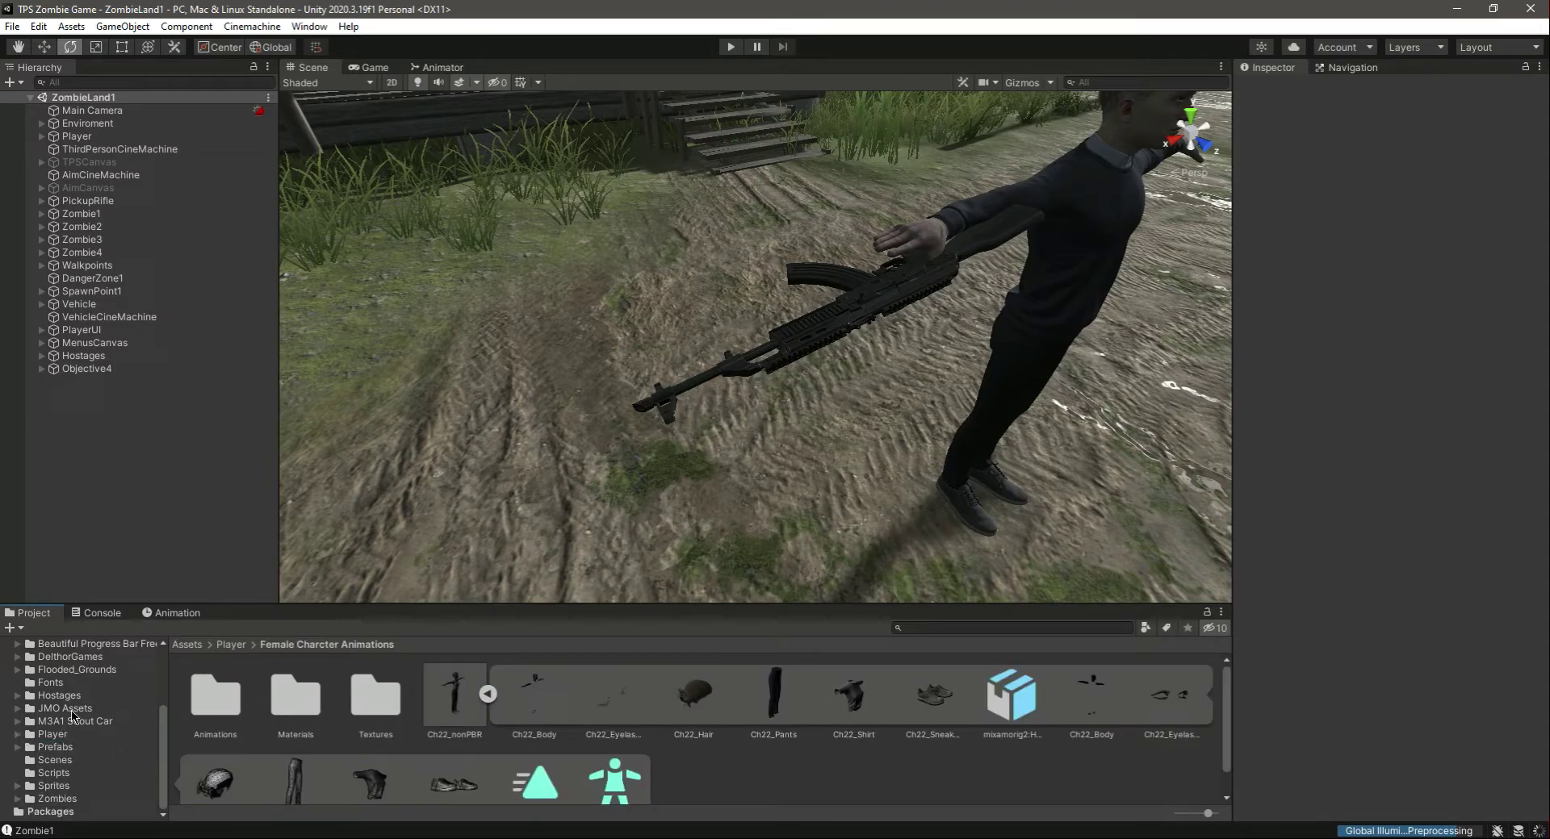
{"action": "left_click", "coordinate": [85, 671]}
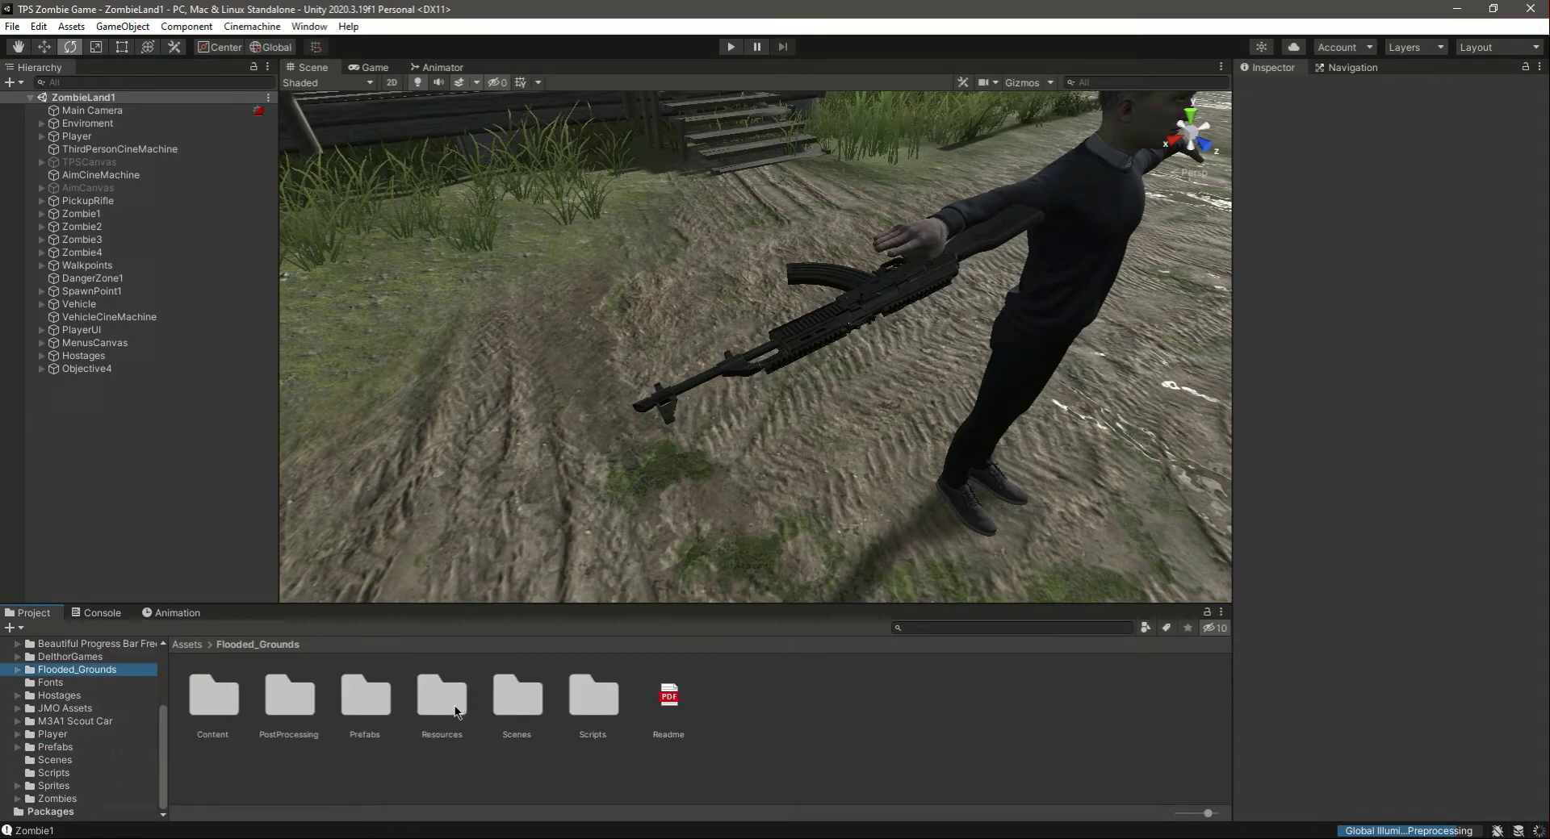
{"action": "double_click", "coordinate": [366, 698]}
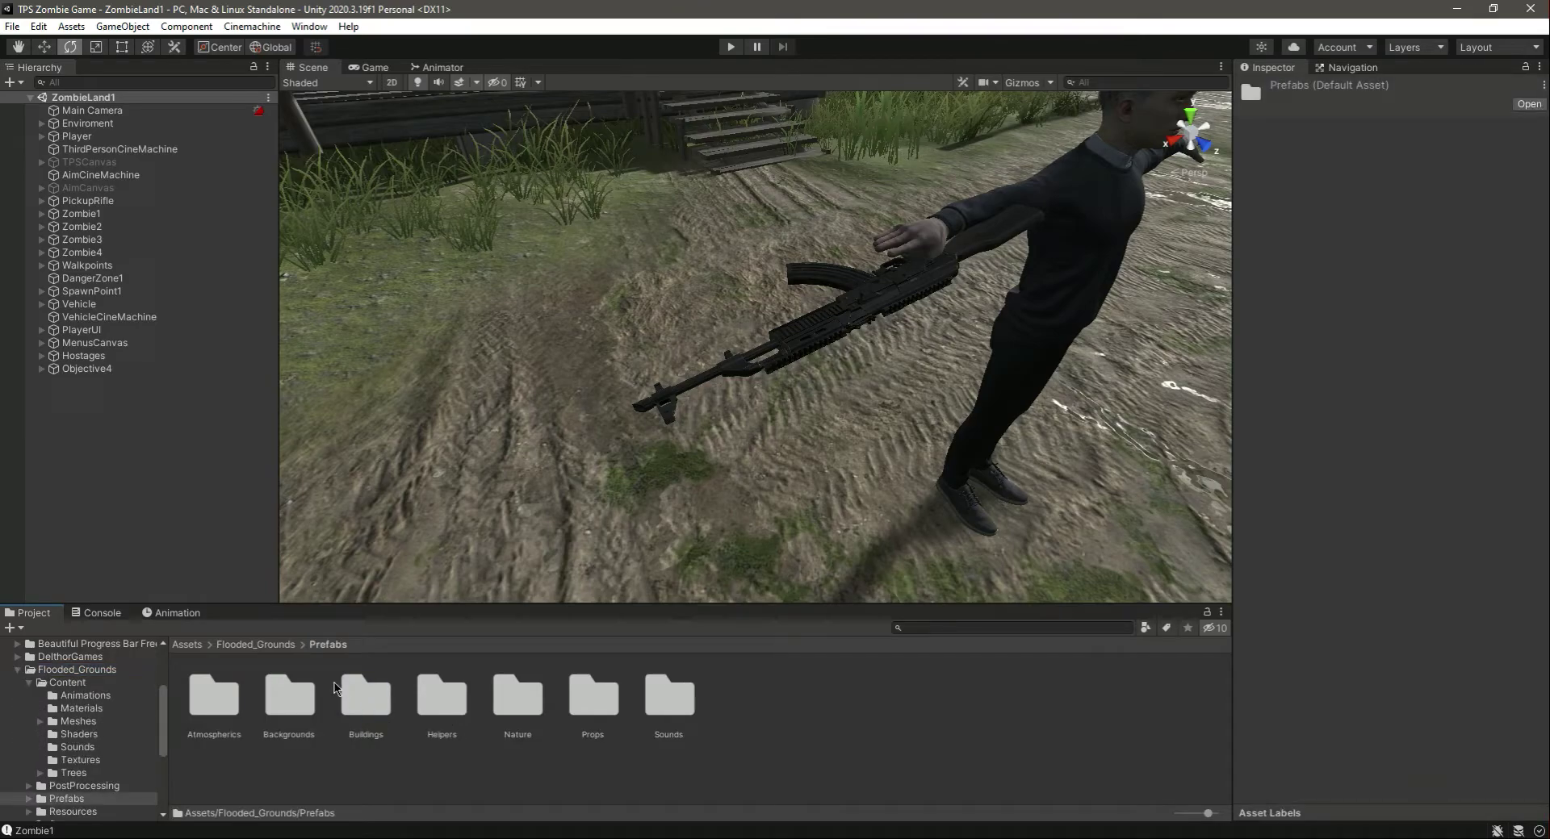
{"action": "left_click", "coordinate": [271, 649]}
{"action": "double_click", "coordinate": [535, 733]}
{"action": "left_click", "coordinate": [534, 733]}
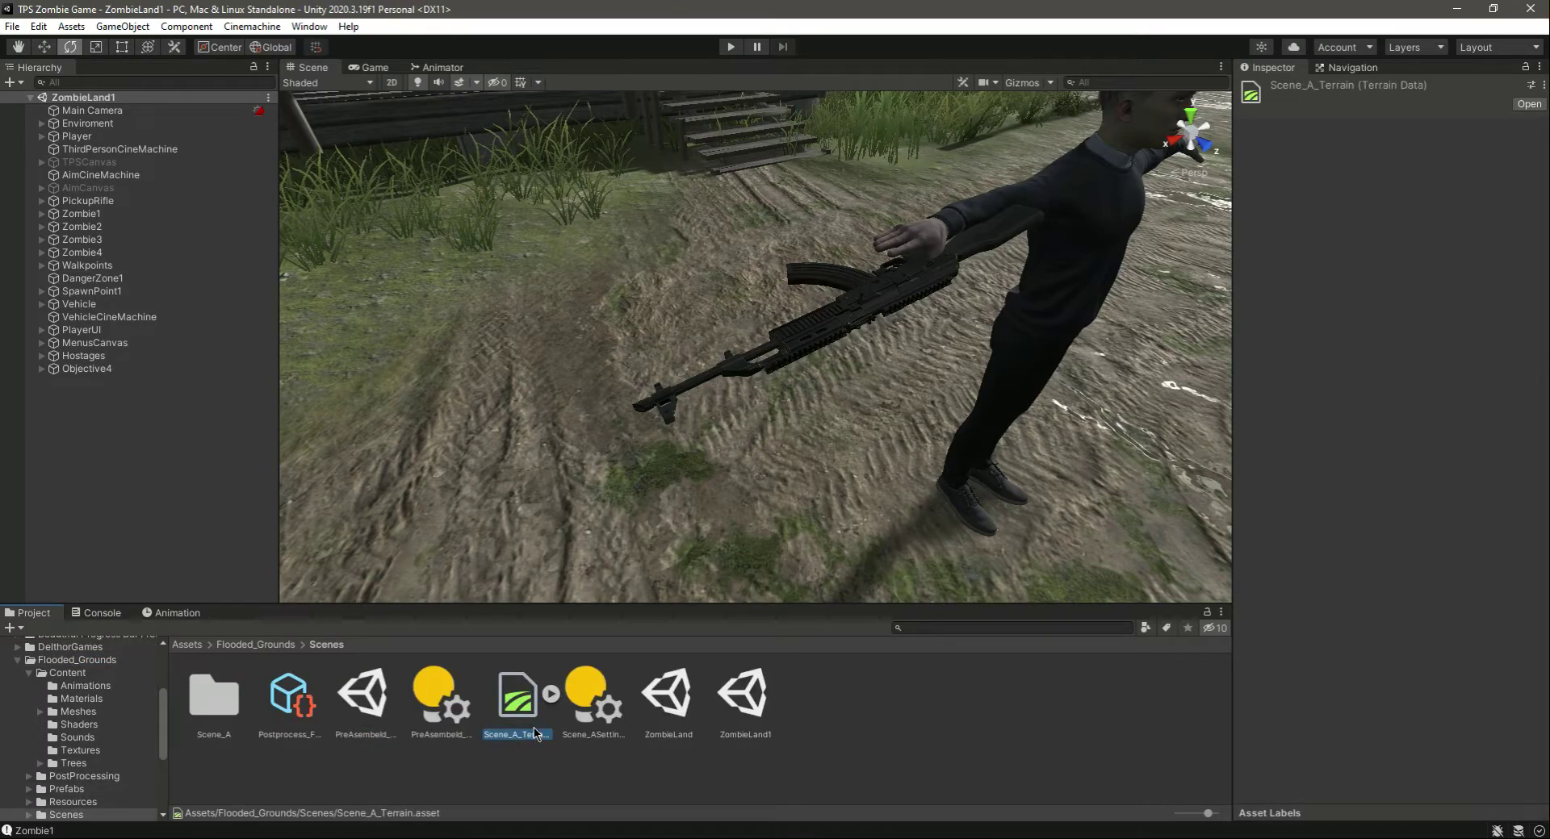
Duplicate the ZombieLand scene as ZombieLand2 and open the copy.
{"action": "left_click", "coordinate": [670, 709]}
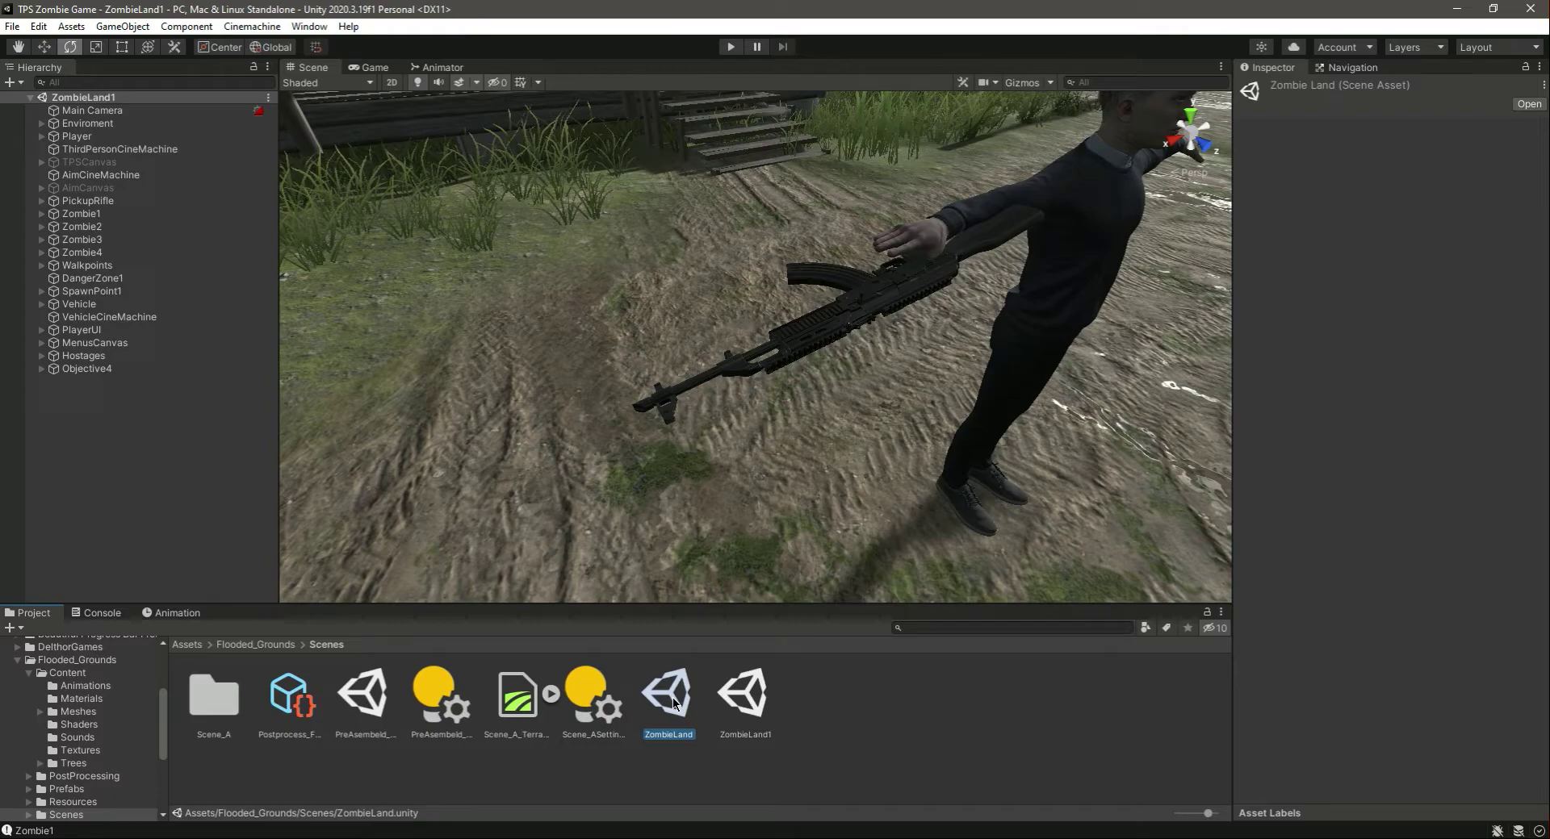
{"action": "key", "text": "ctrl+d"}
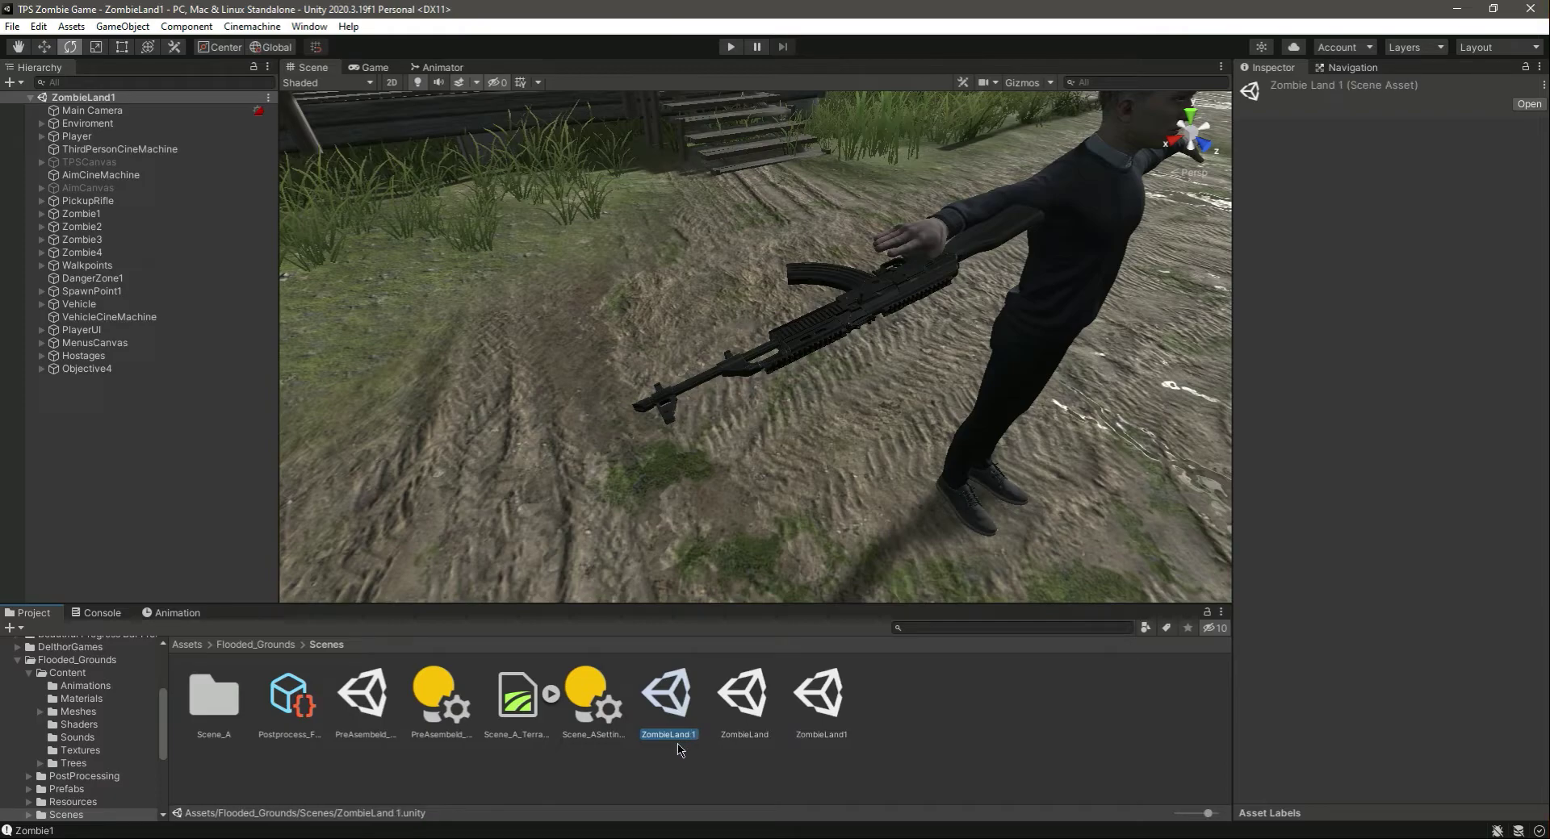
{"action": "right_click", "coordinate": [667, 701]}
{"action": "left_click", "coordinate": [732, 344]}
{"action": "key", "text": "Return"}
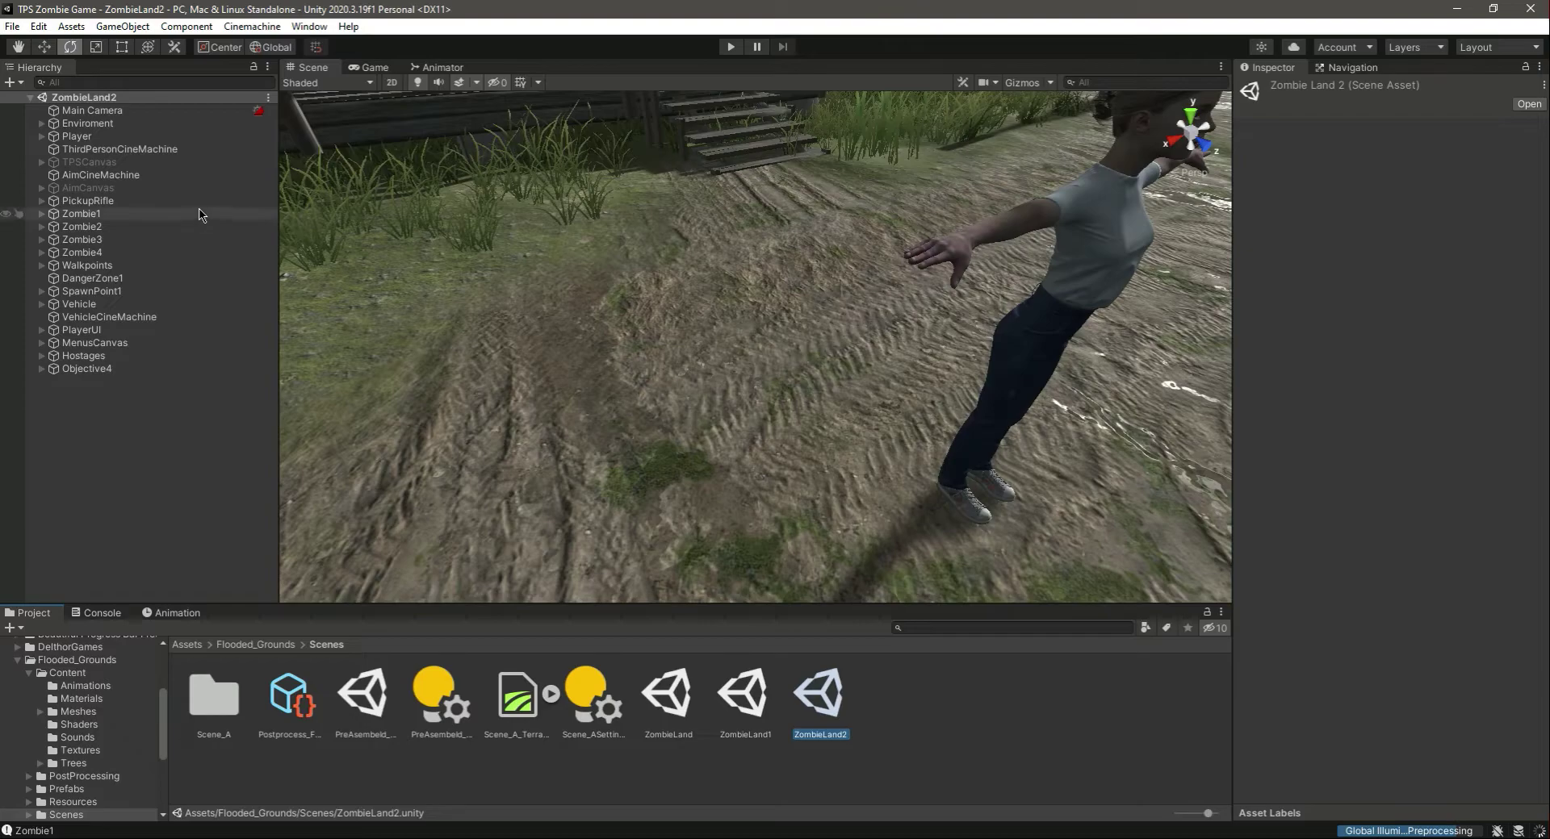
Add the Ch08_nonPBR model from the Male2Character folder as a child of the Player object.
{"action": "right_click_drag", "start_coordinate": [827, 440], "coordinate": [731, 443]}
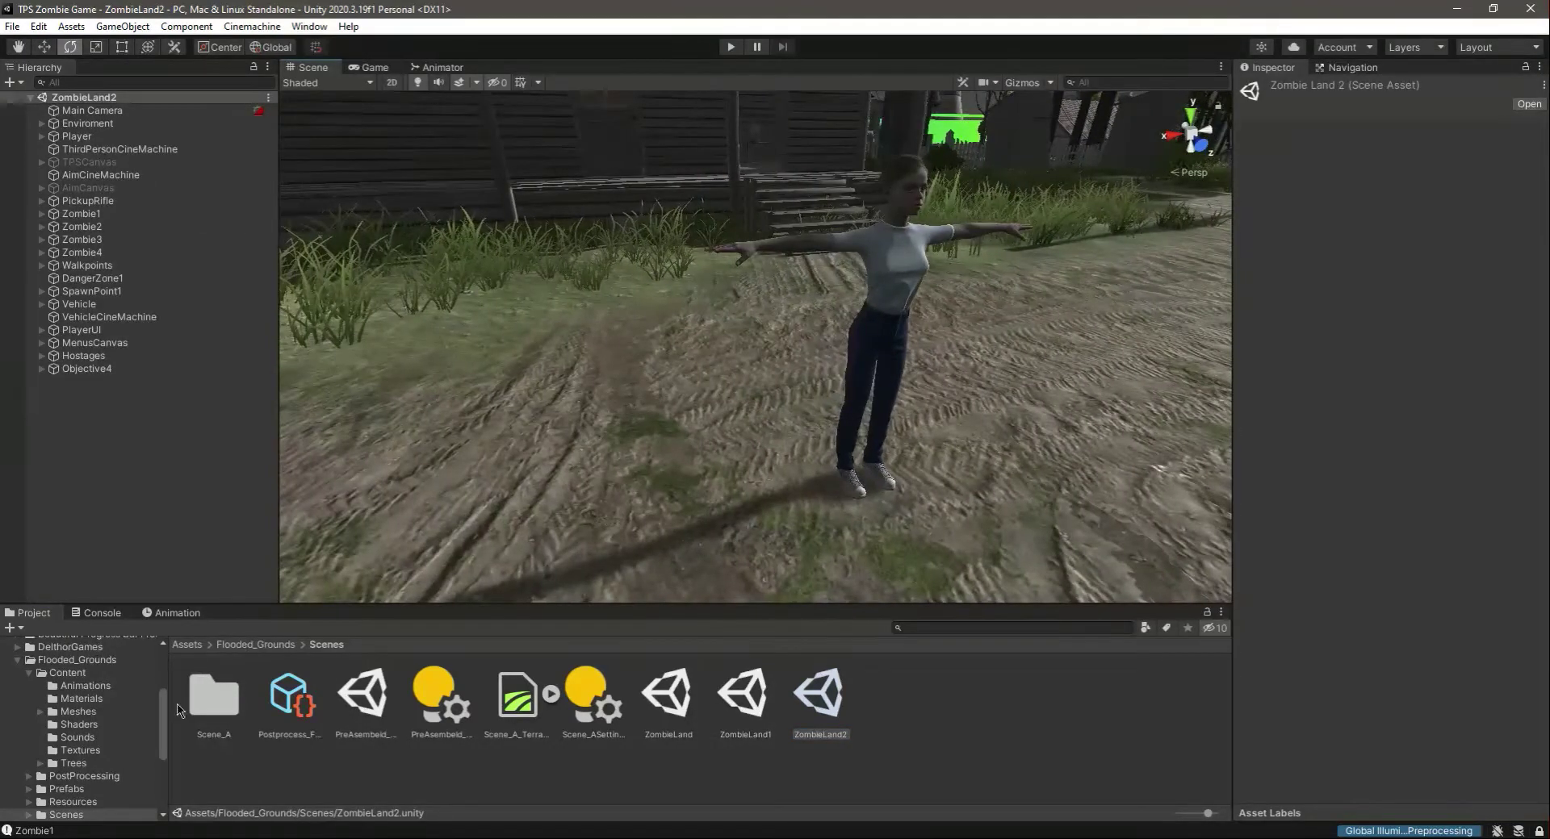
{"action": "left_click", "coordinate": [18, 663]}
{"action": "left_click", "coordinate": [54, 739]}
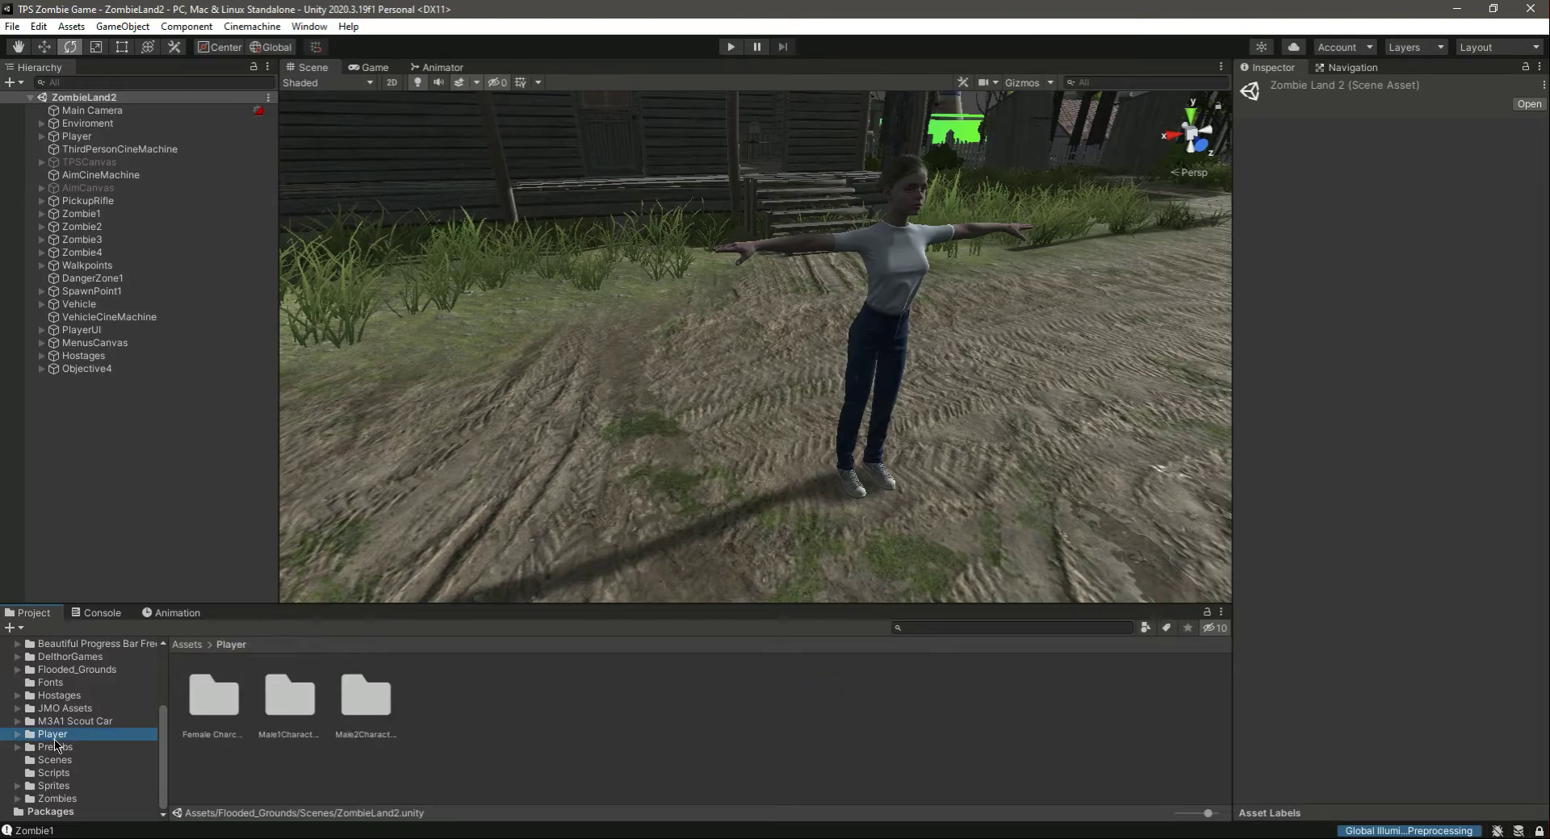
{"action": "double_click", "coordinate": [384, 706]}
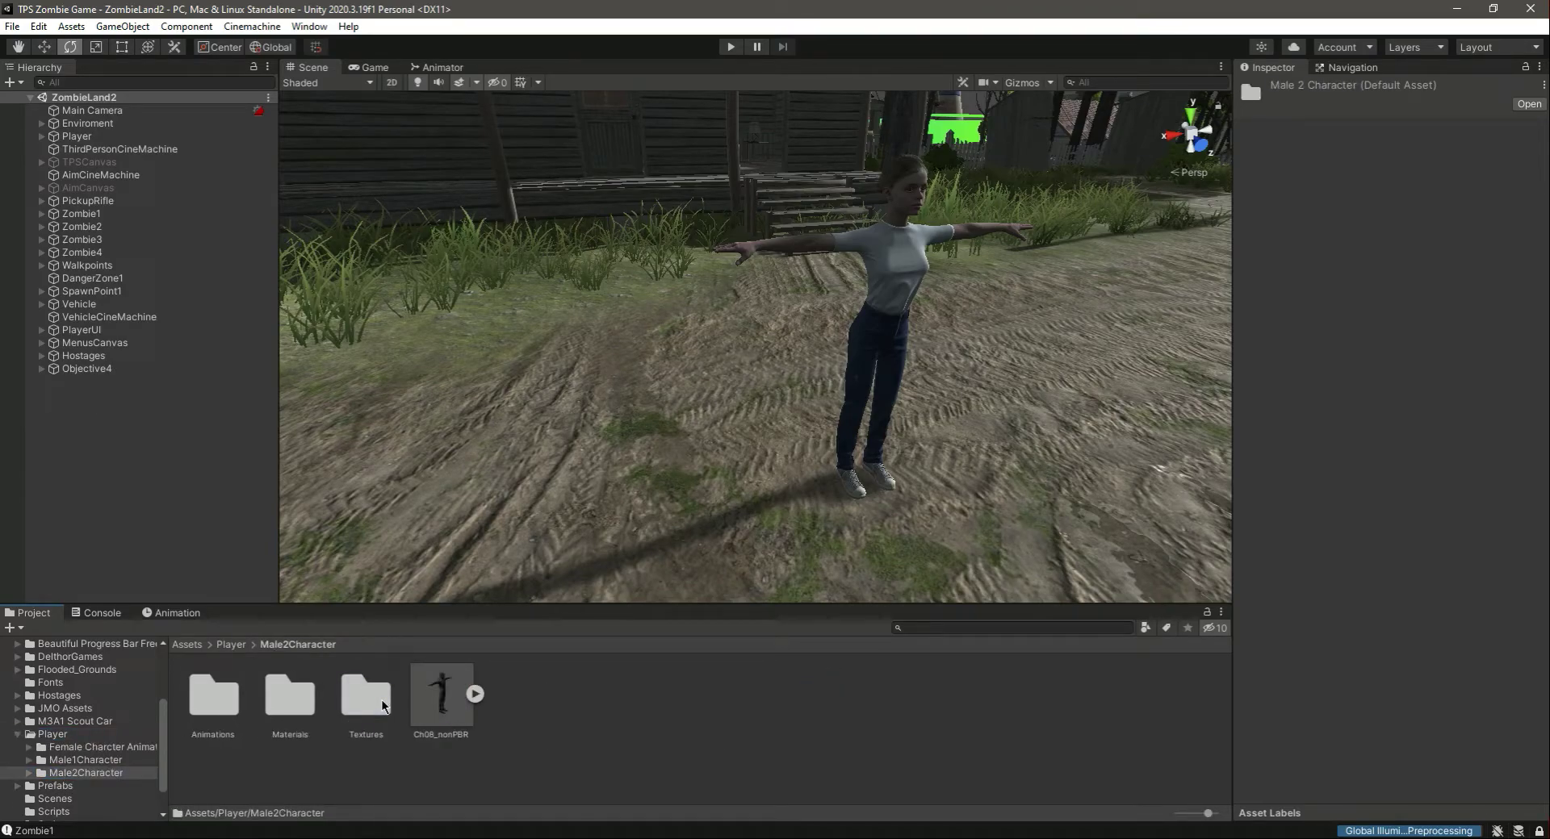
{"action": "left_click", "coordinate": [97, 136]}
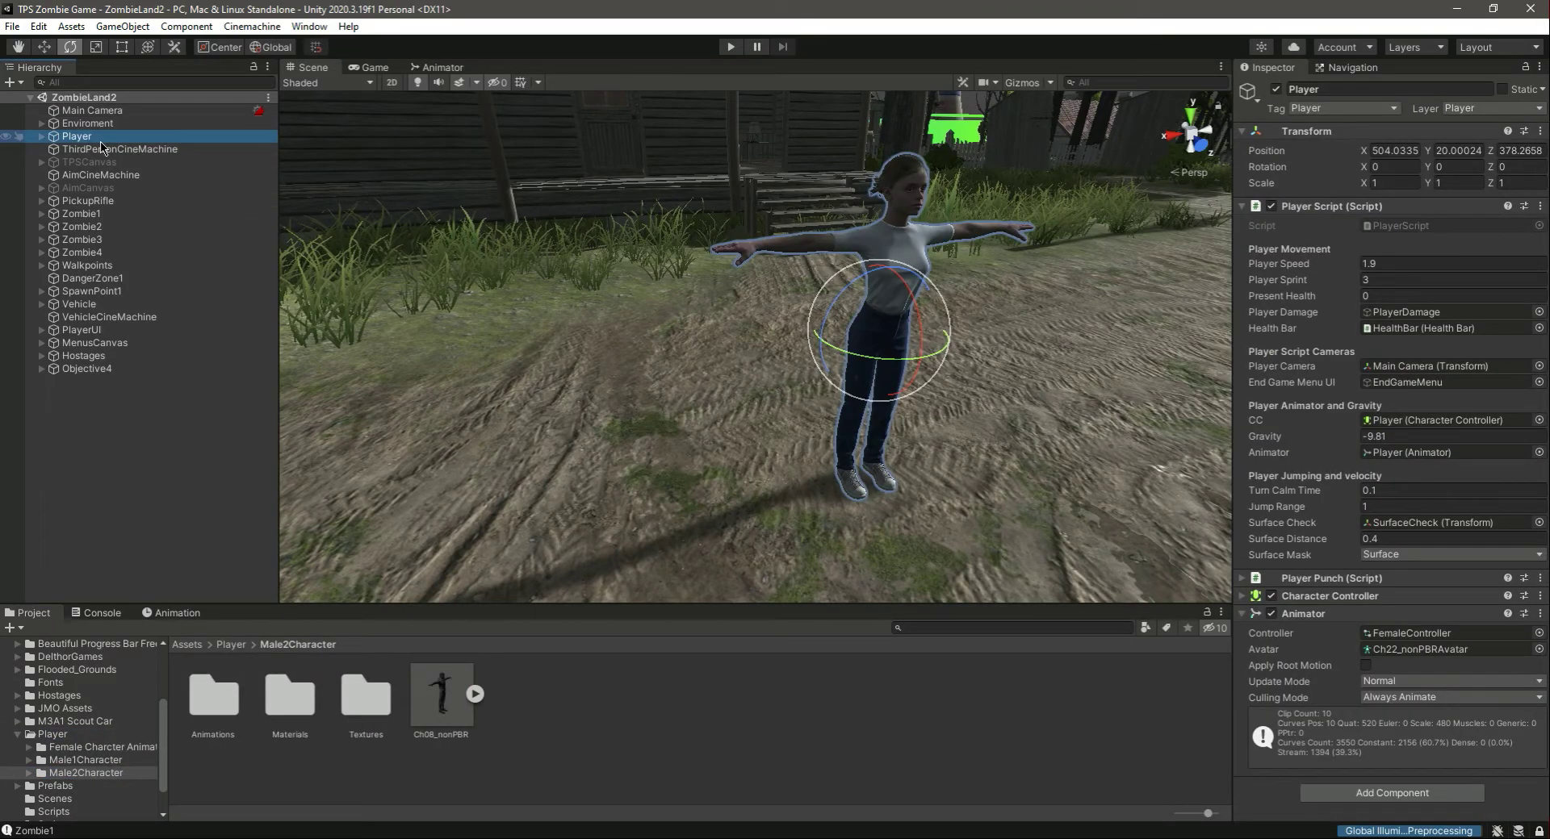
{"action": "left_click_drag", "start_coordinate": [410, 676], "coordinate": [77, 141]}
Unpack the Ch08_nonPBR prefab under Player completely.
{"action": "right_click", "coordinate": [93, 201]}
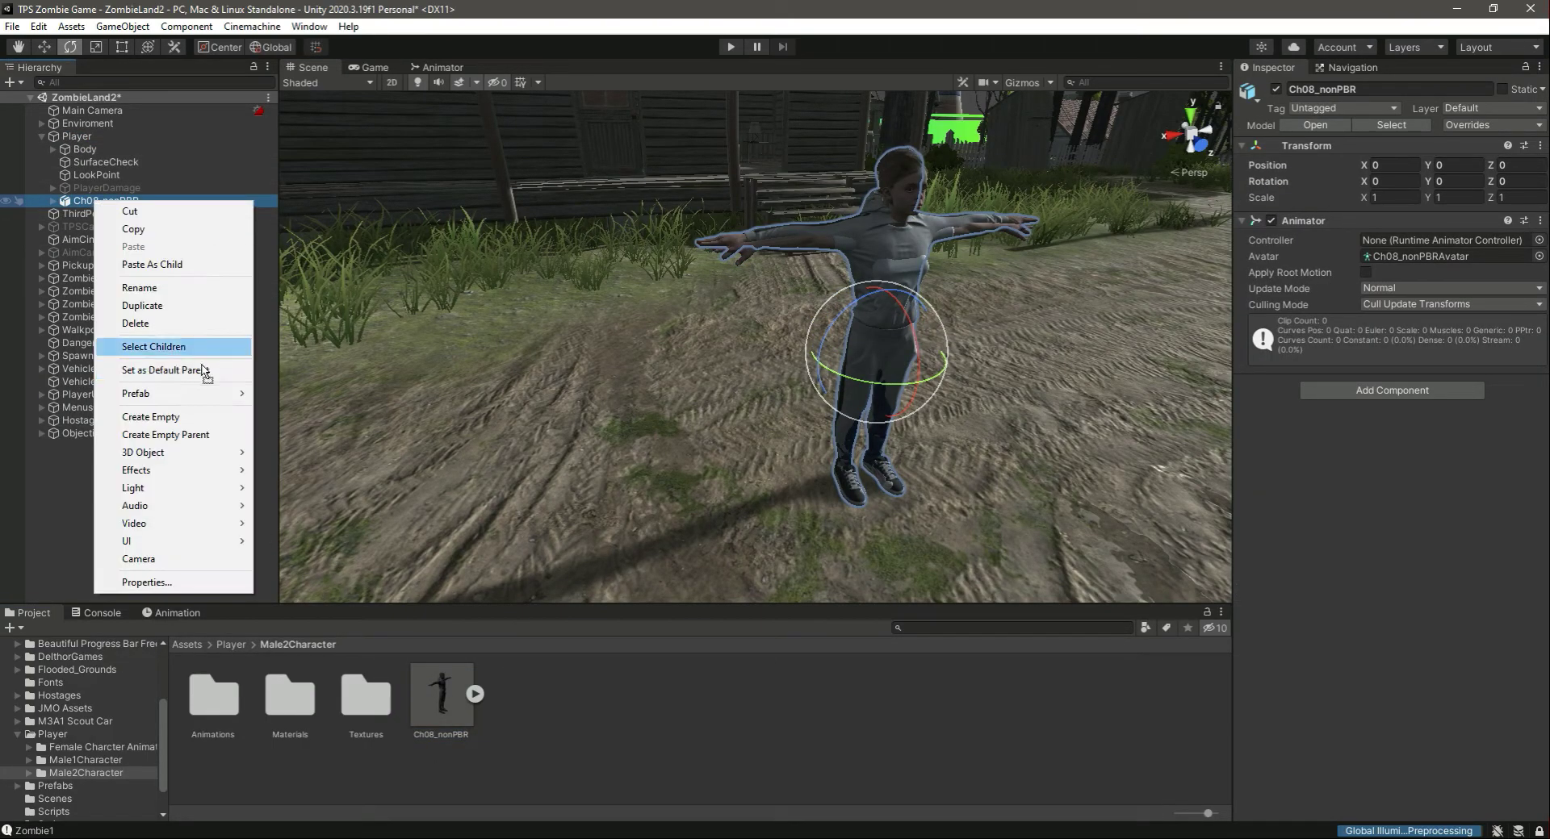
{"action": "mouse_move", "coordinate": [211, 394]}
{"action": "left_click", "coordinate": [310, 471]}
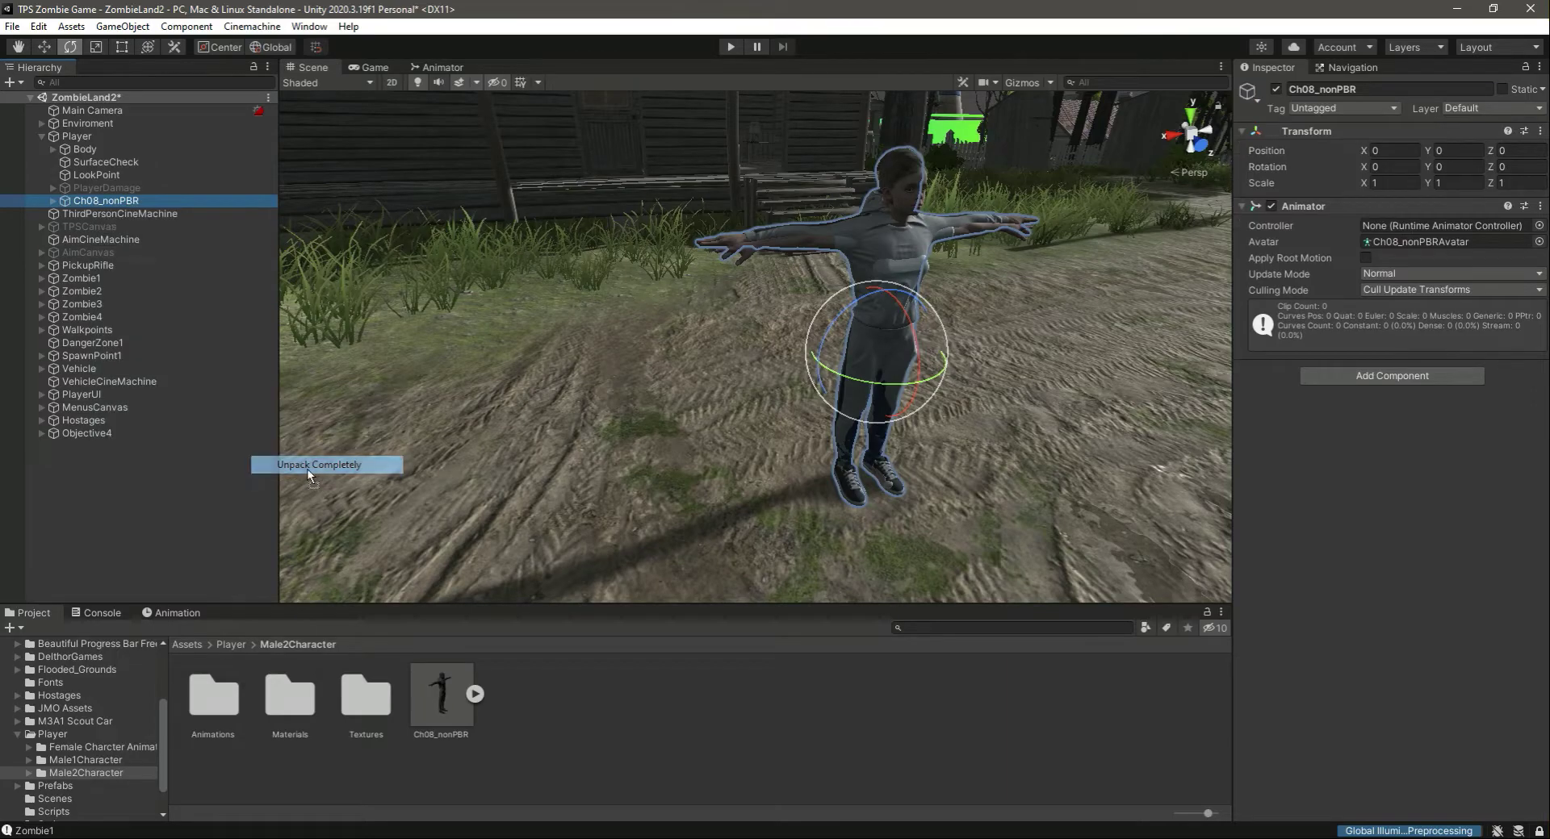
Expand the old Body's mixamorig2 skeleton under Player down to the right hand to reach the AKM.
{"action": "left_click", "coordinate": [53, 150]}
{"action": "left_click", "coordinate": [64, 240]}
{"action": "left_click", "coordinate": [75, 279]}
{"action": "left_click", "coordinate": [86, 291]}
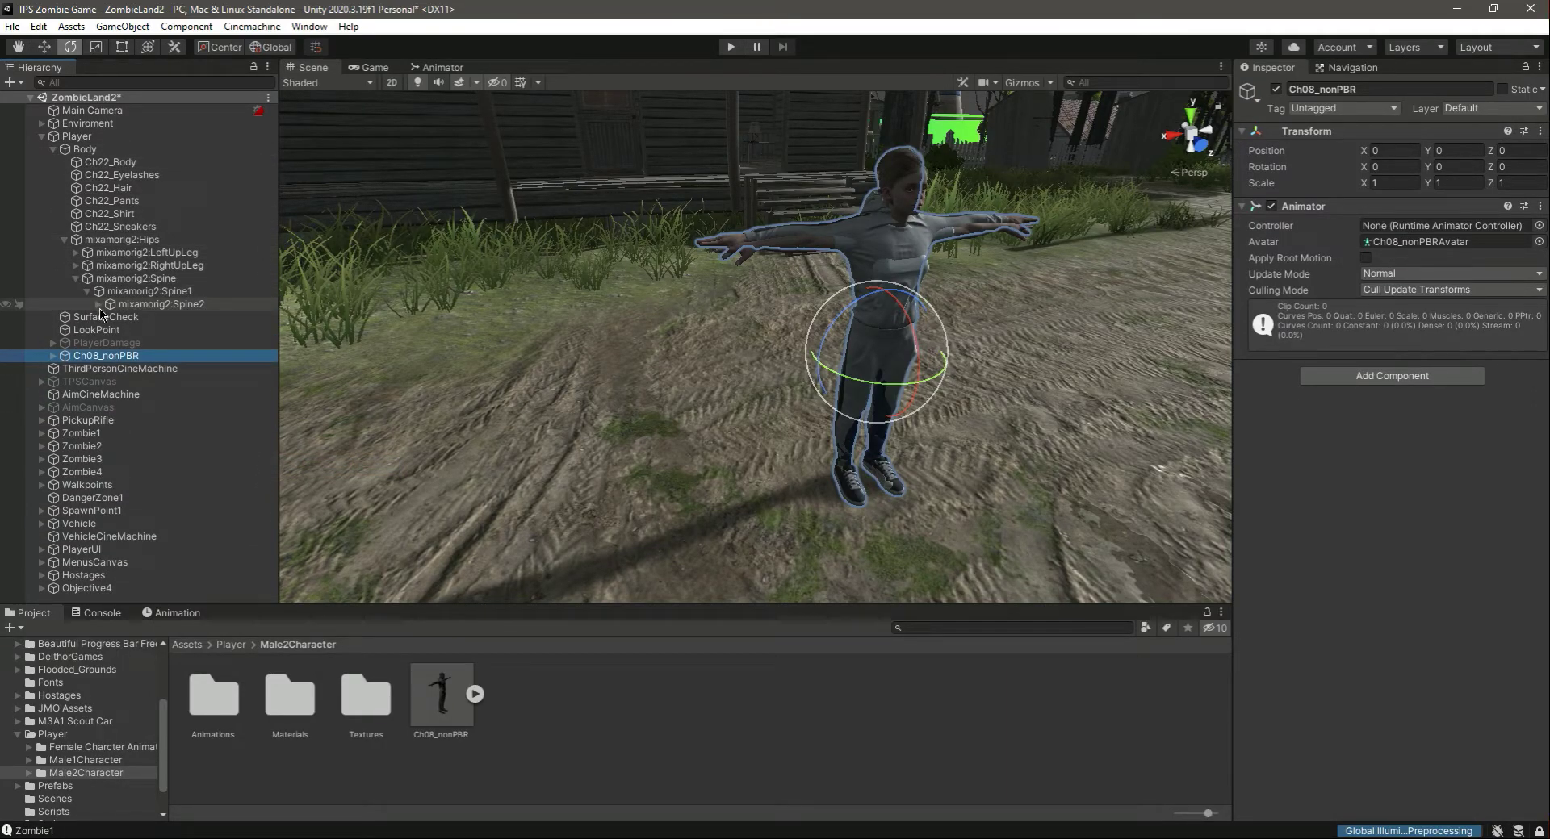
{"action": "left_click", "coordinate": [98, 305]}
{"action": "left_click", "coordinate": [109, 343]}
{"action": "left_click", "coordinate": [121, 356]}
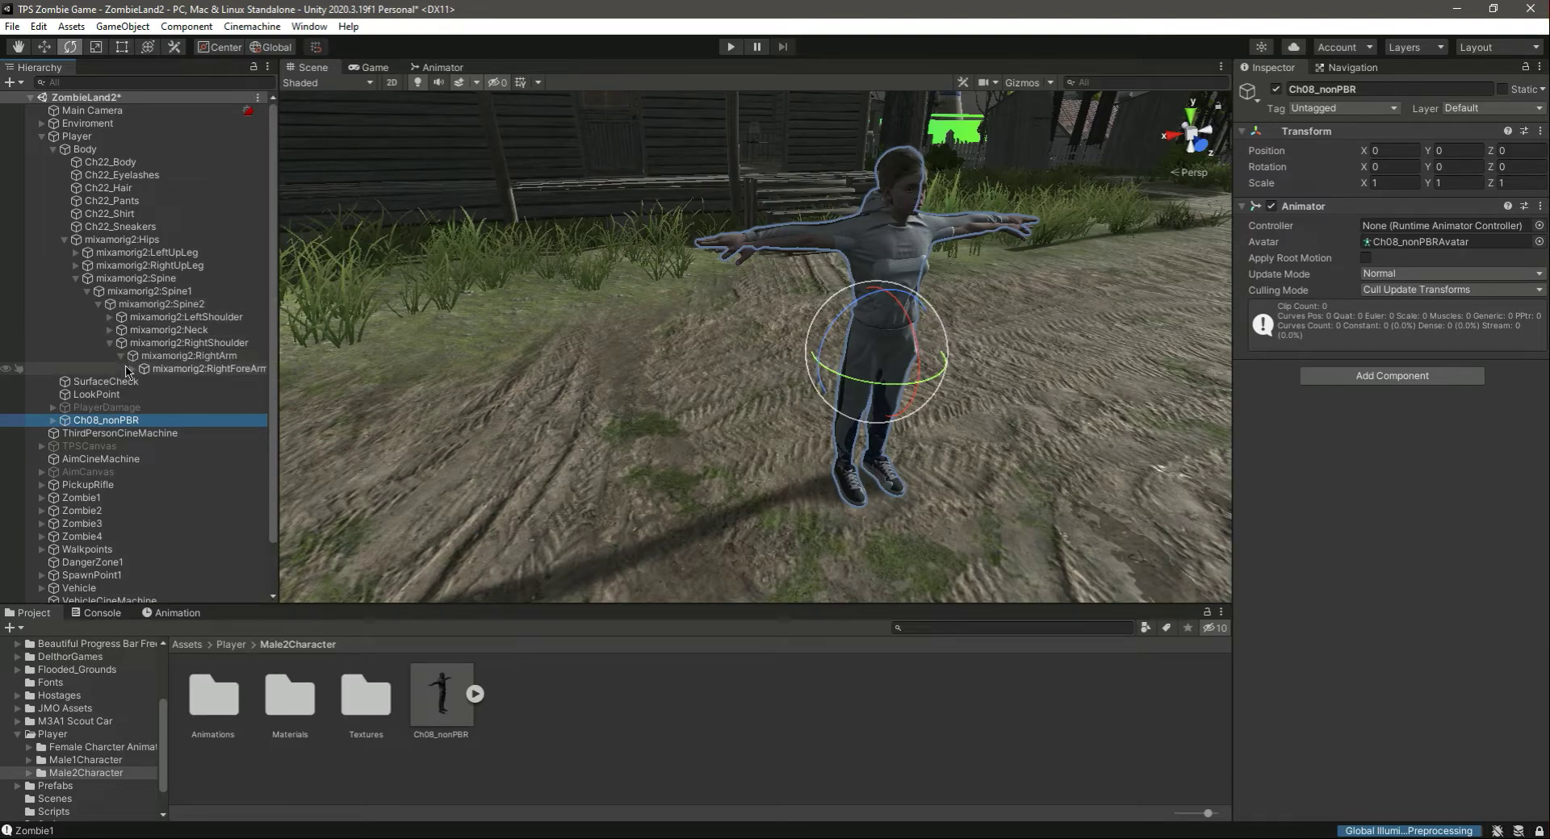
{"action": "left_click", "coordinate": [131, 369]}
{"action": "left_click", "coordinate": [143, 382]}
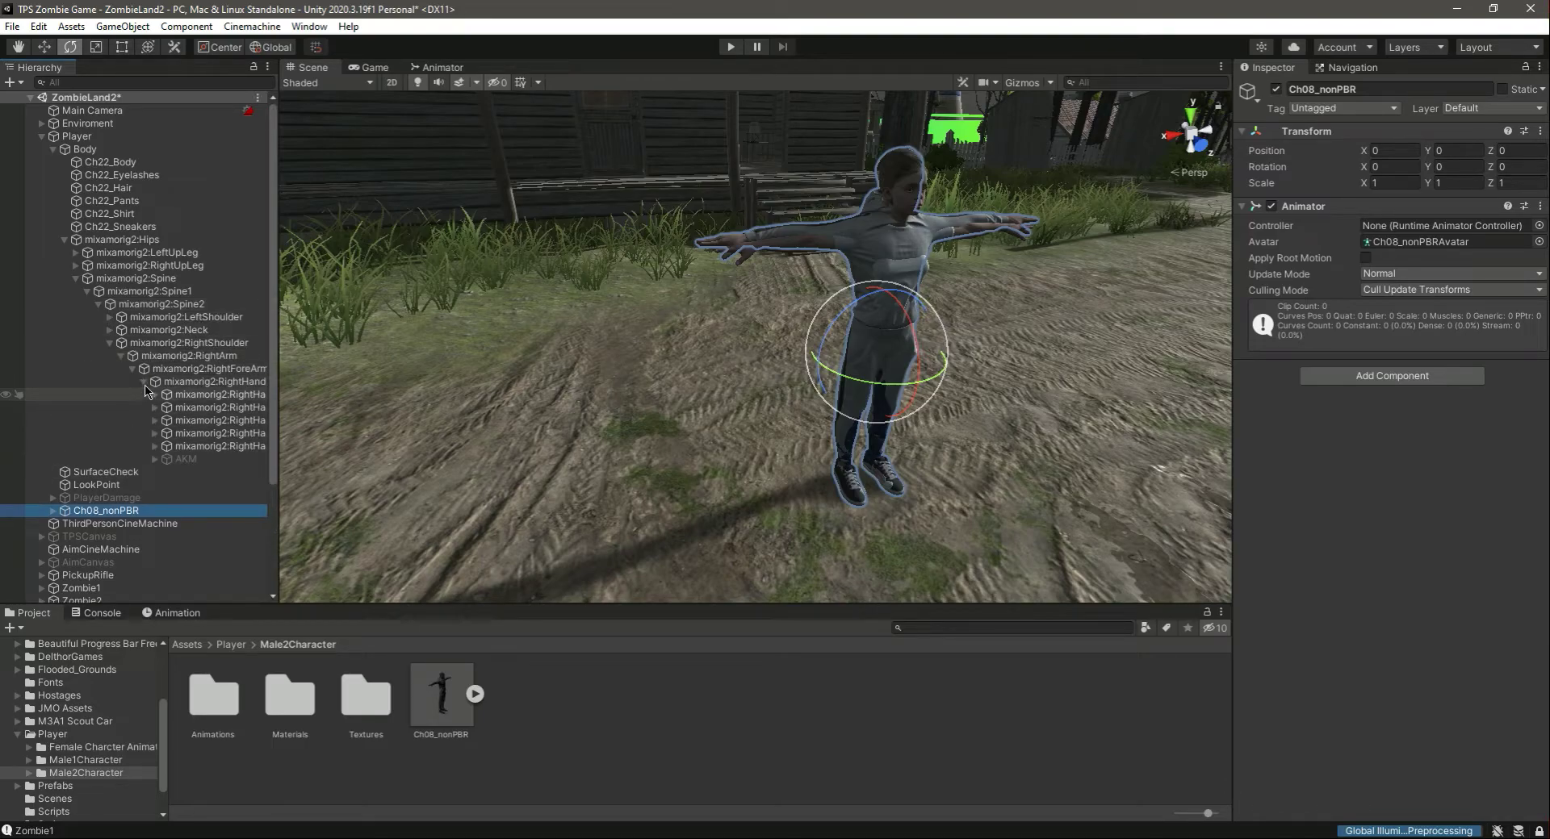
Expand the Ch08_nonPBR skeleton down to mixamorig7:RightHand and move the AKM into it as a child.
{"action": "left_click", "coordinate": [53, 511]}
{"action": "scroll", "coordinate": [133, 483], "scroll_direction": "down", "scroll_amount": 4}
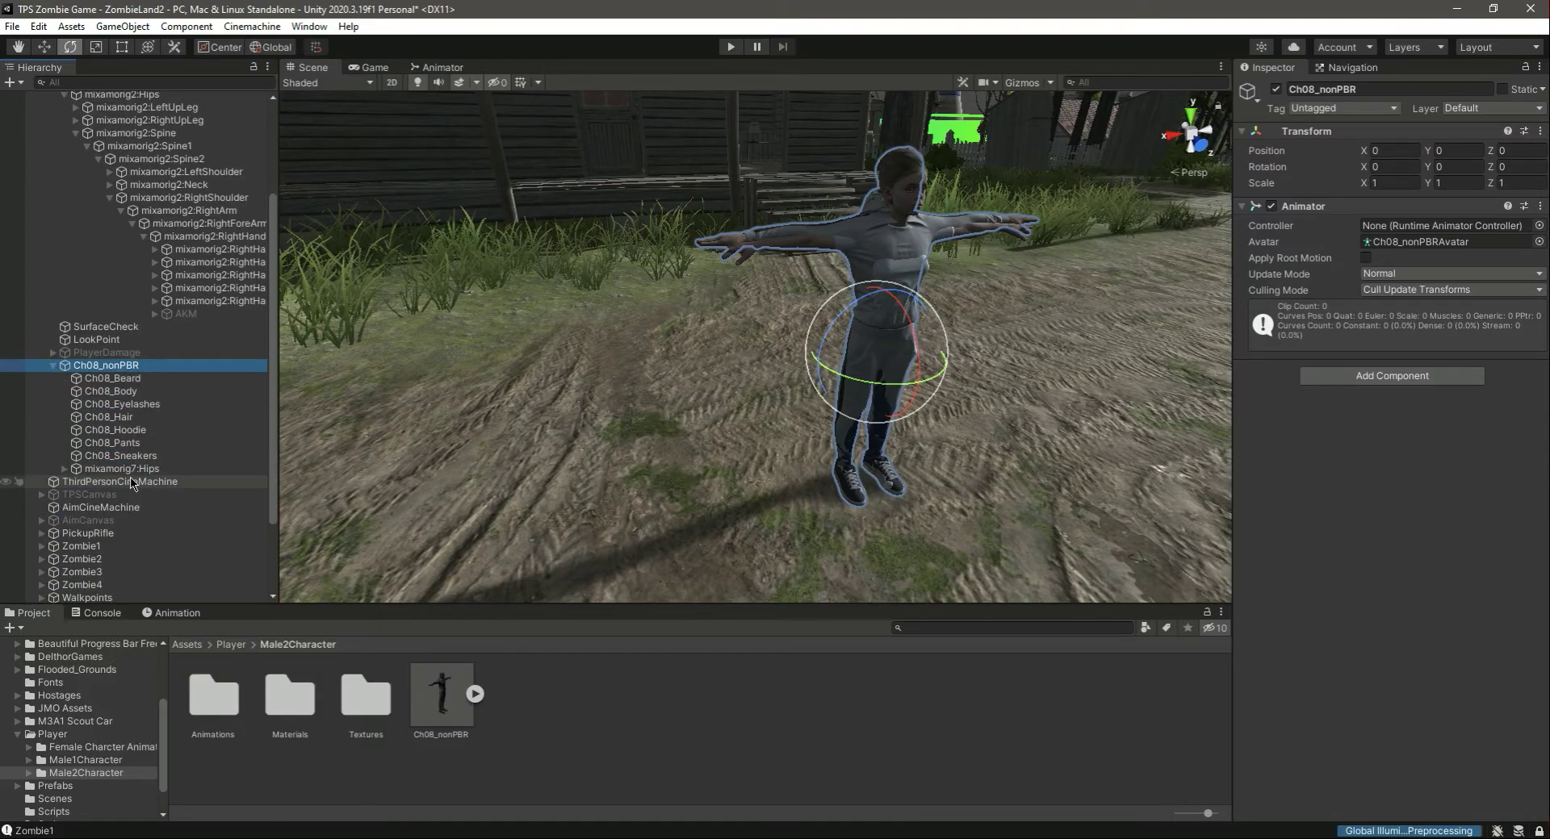
{"action": "left_click", "coordinate": [64, 469]}
{"action": "left_click", "coordinate": [76, 507]}
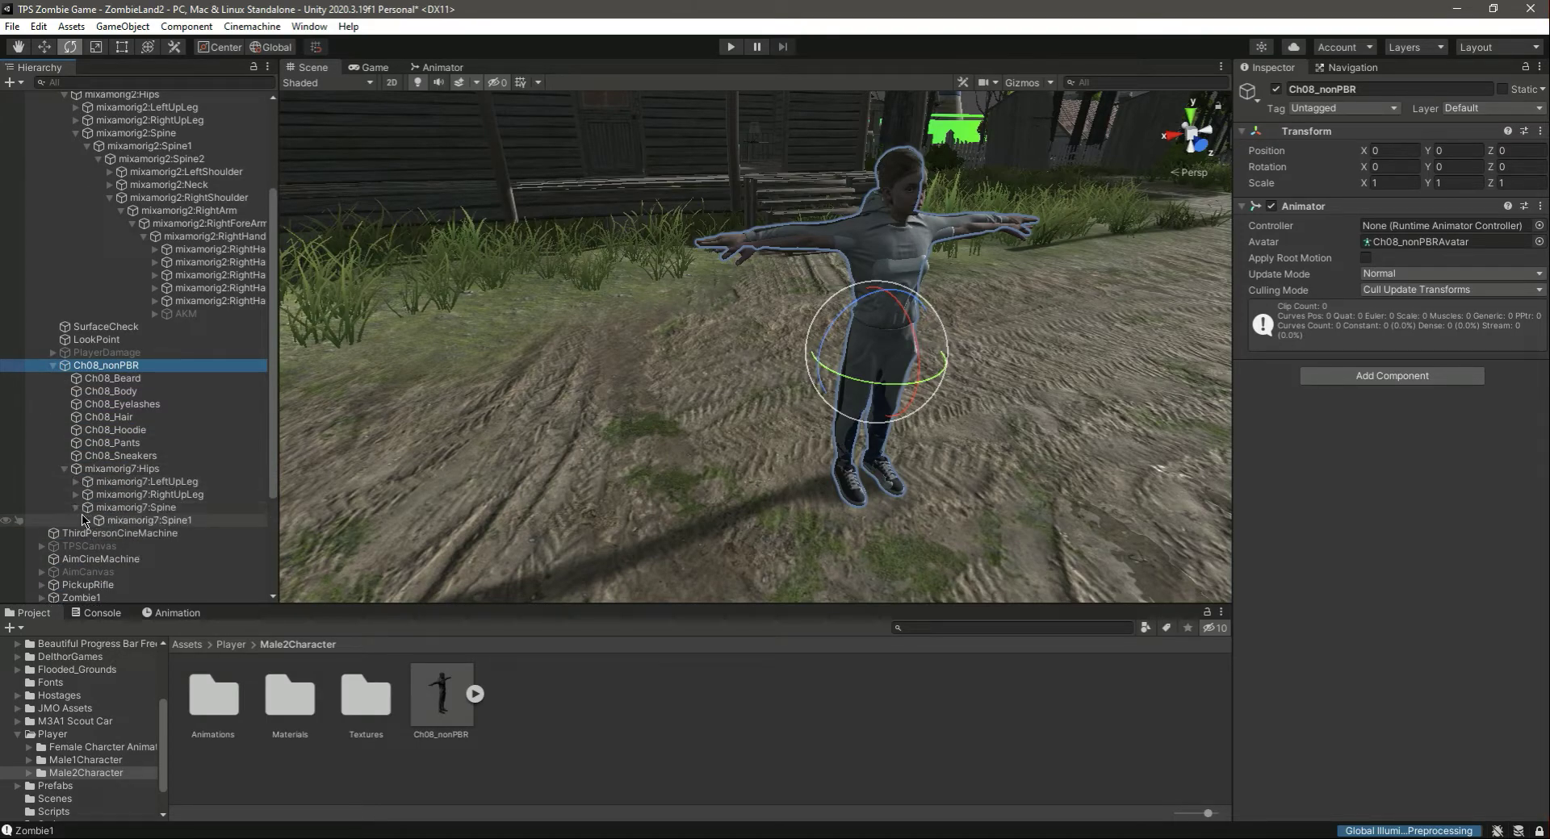
{"action": "left_click", "coordinate": [87, 521]}
{"action": "left_click", "coordinate": [99, 534]}
{"action": "left_click", "coordinate": [109, 573]}
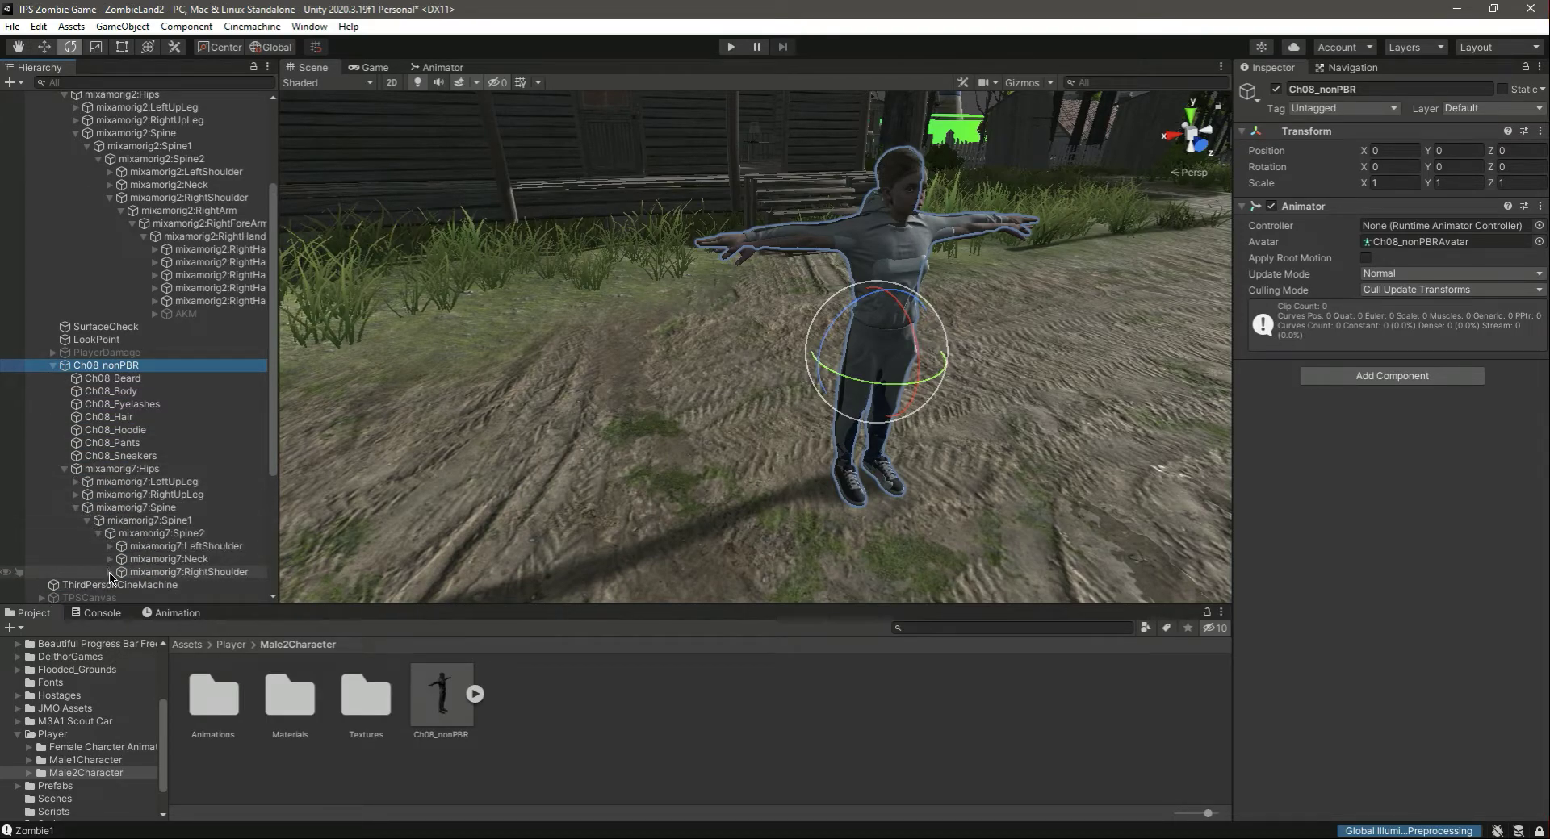
{"action": "scroll", "coordinate": [181, 536], "scroll_direction": "down", "scroll_amount": 4}
{"action": "left_click", "coordinate": [121, 440]}
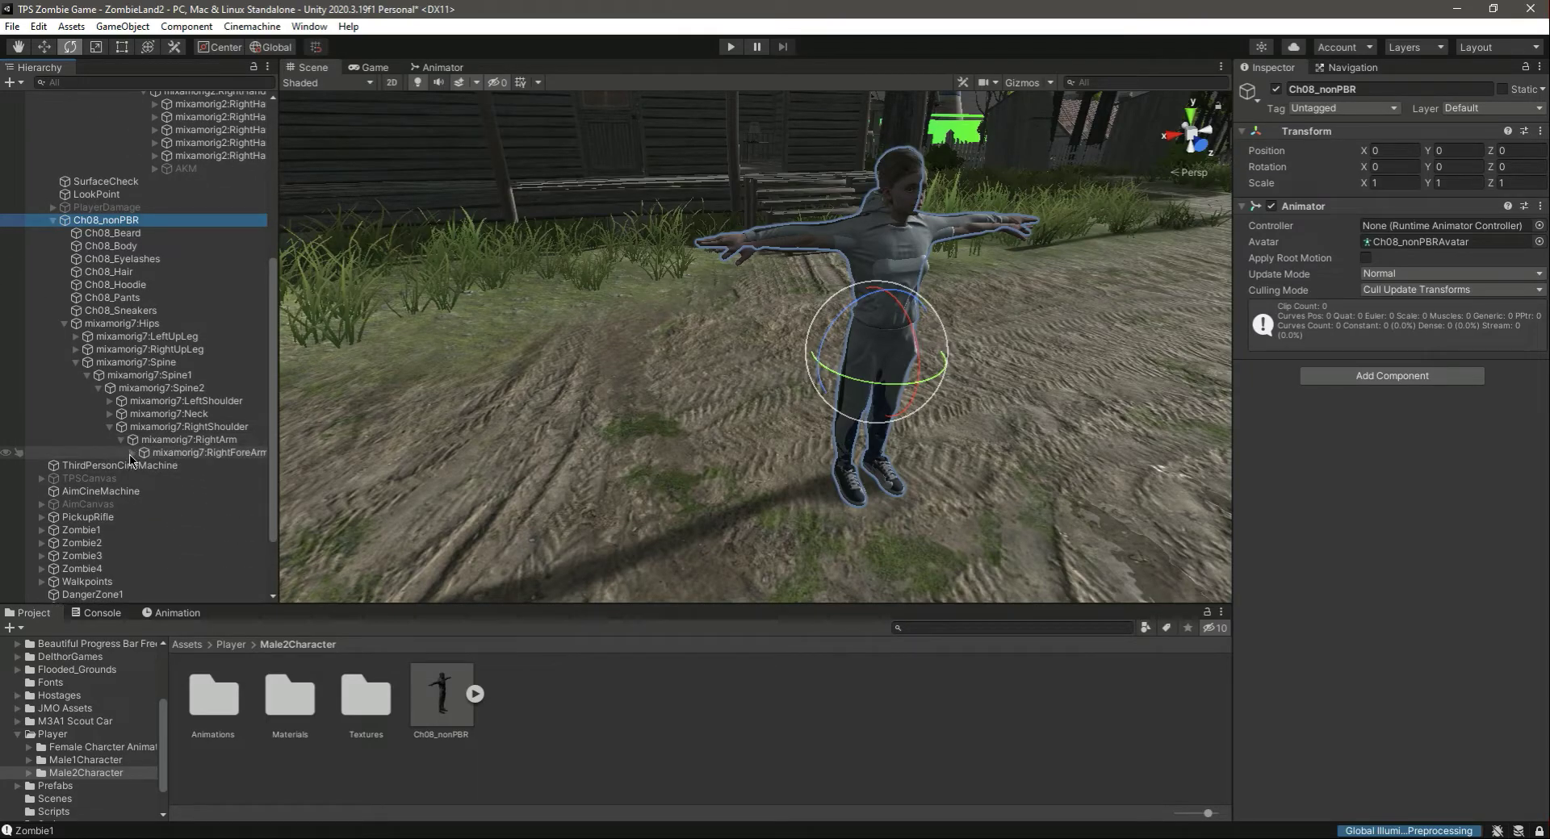
{"action": "left_click", "coordinate": [133, 453]}
{"action": "left_click", "coordinate": [144, 466]}
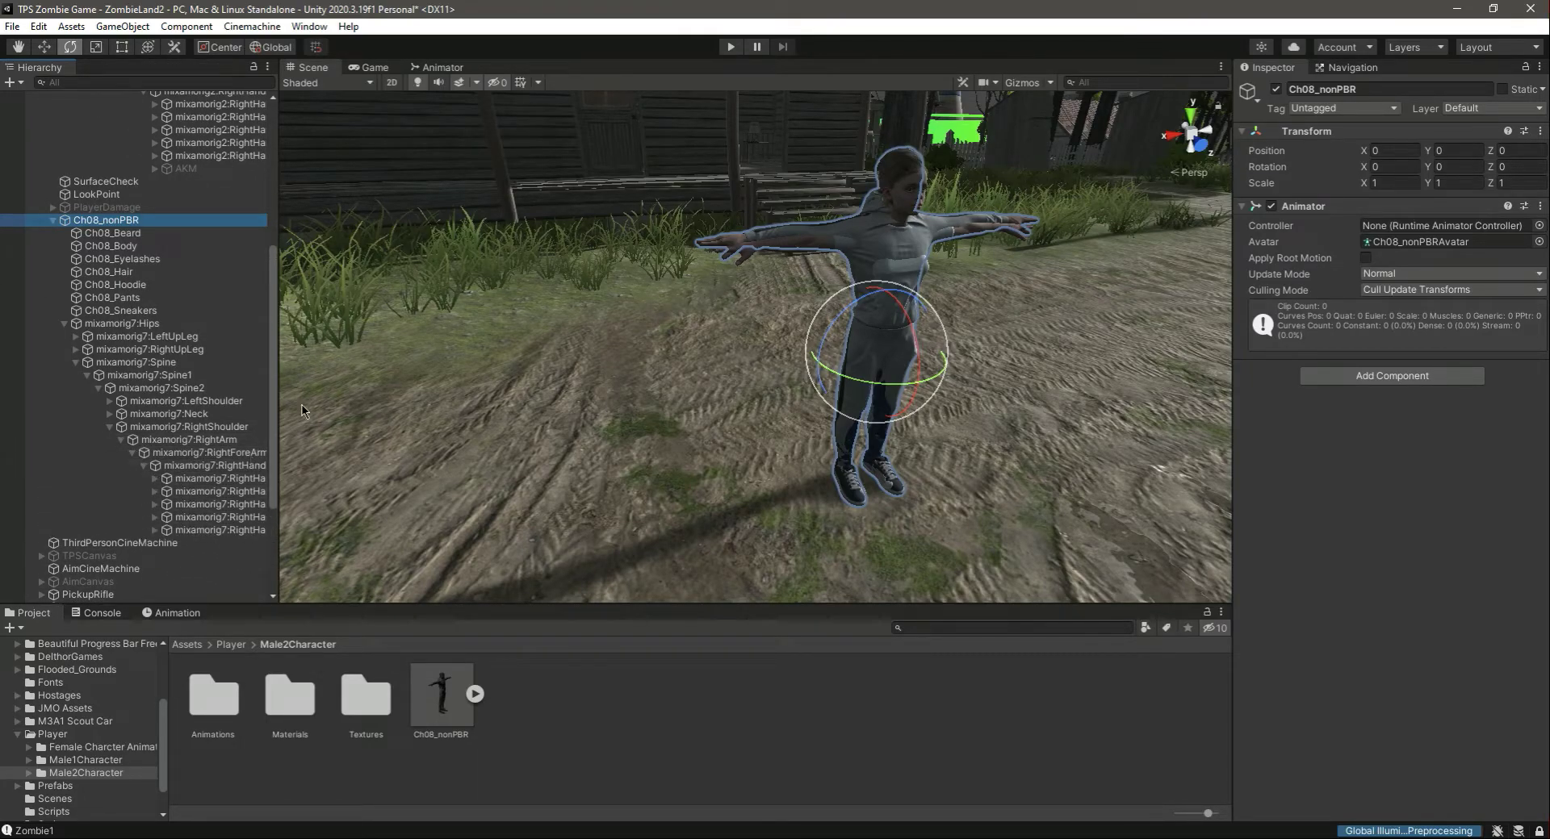
{"action": "left_click_drag", "start_coordinate": [185, 172], "coordinate": [214, 473]}
Collapse both character hierarchies and delete the old Body object from Player.
{"action": "left_click", "coordinate": [53, 207]}
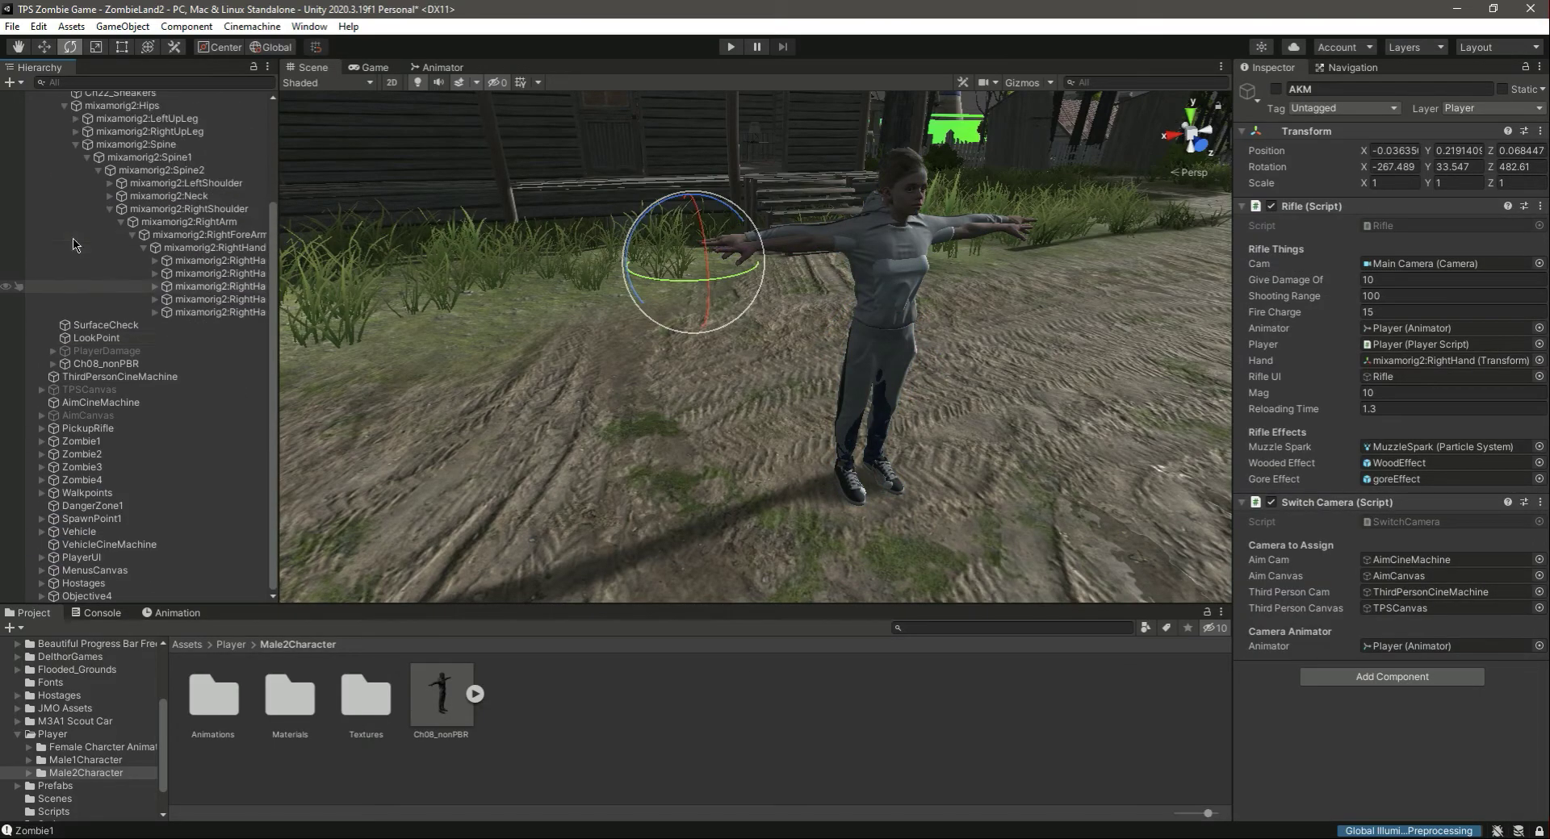
{"action": "left_click", "coordinate": [54, 149]}
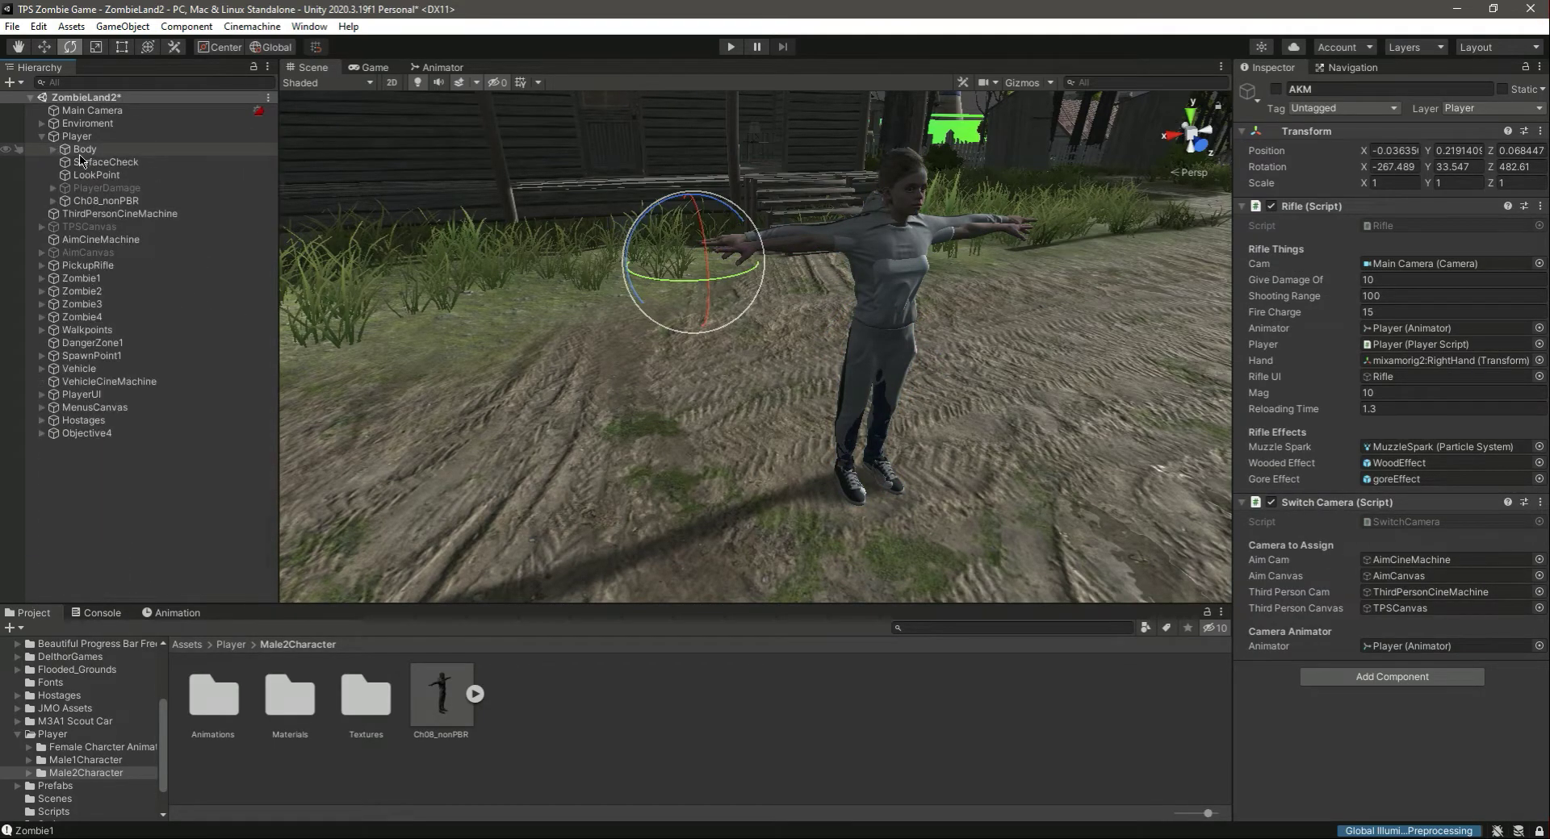
{"action": "left_click", "coordinate": [90, 151]}
{"action": "key", "text": "Delete"}
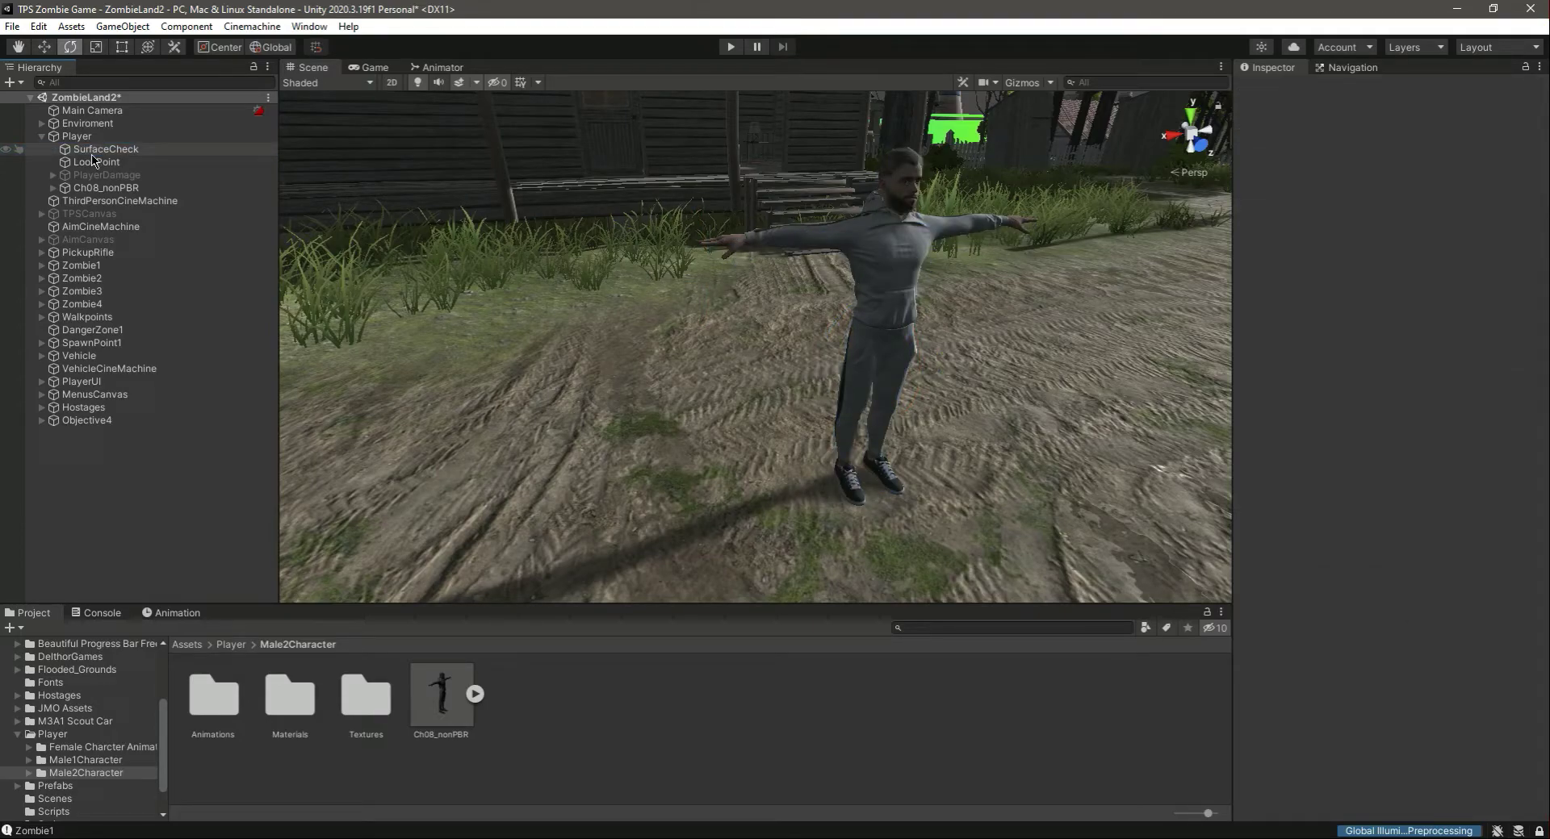
Rename Ch08_nonPBR under Player as Body and remove its Animator component.
{"action": "left_click", "coordinate": [112, 191]}
{"action": "left_click", "coordinate": [1398, 90]}
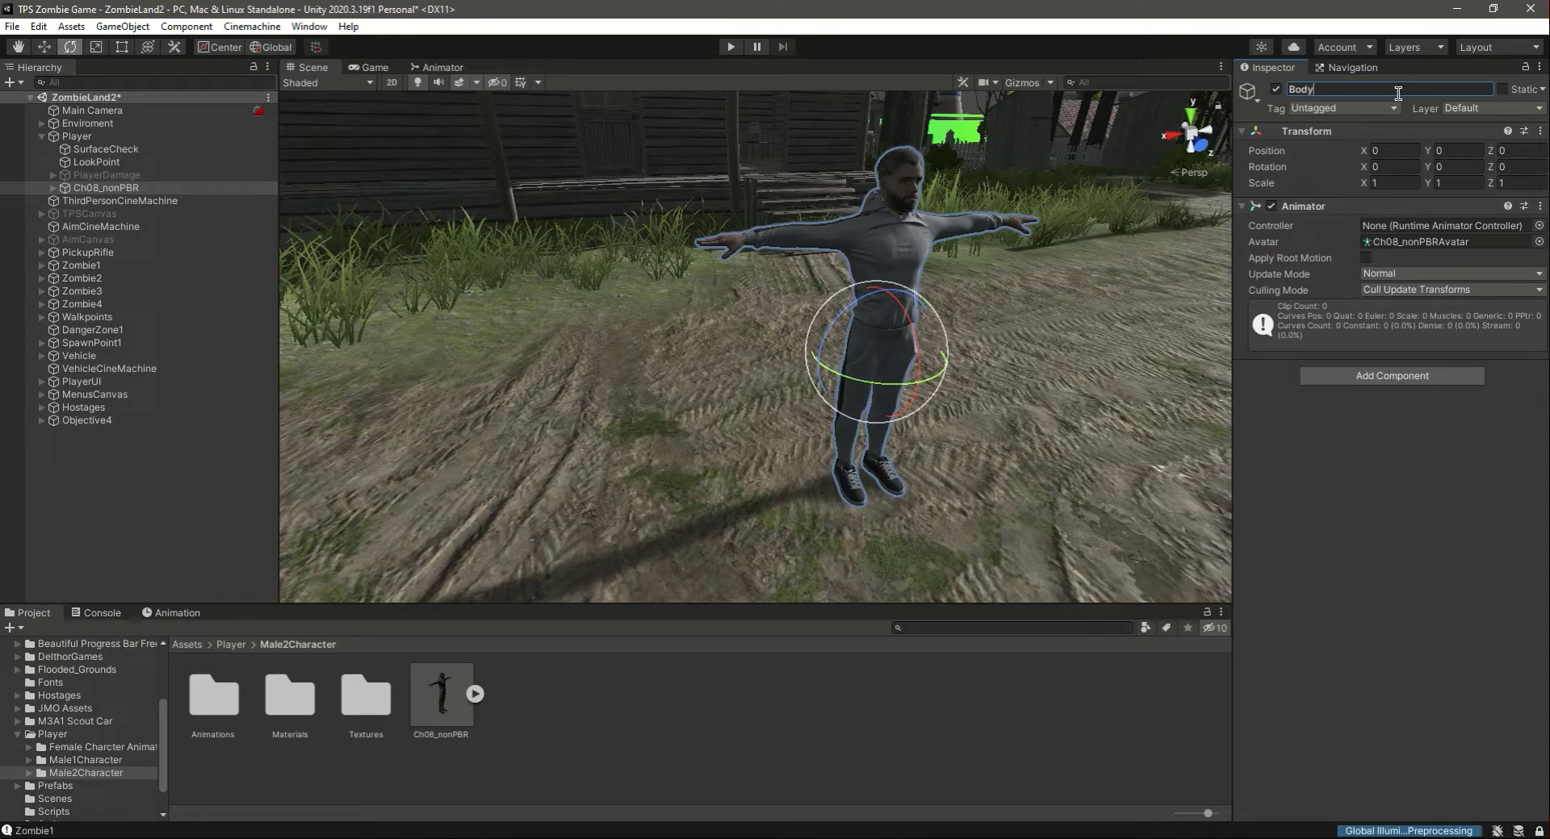
{"action": "left_click", "coordinate": [1540, 206]}
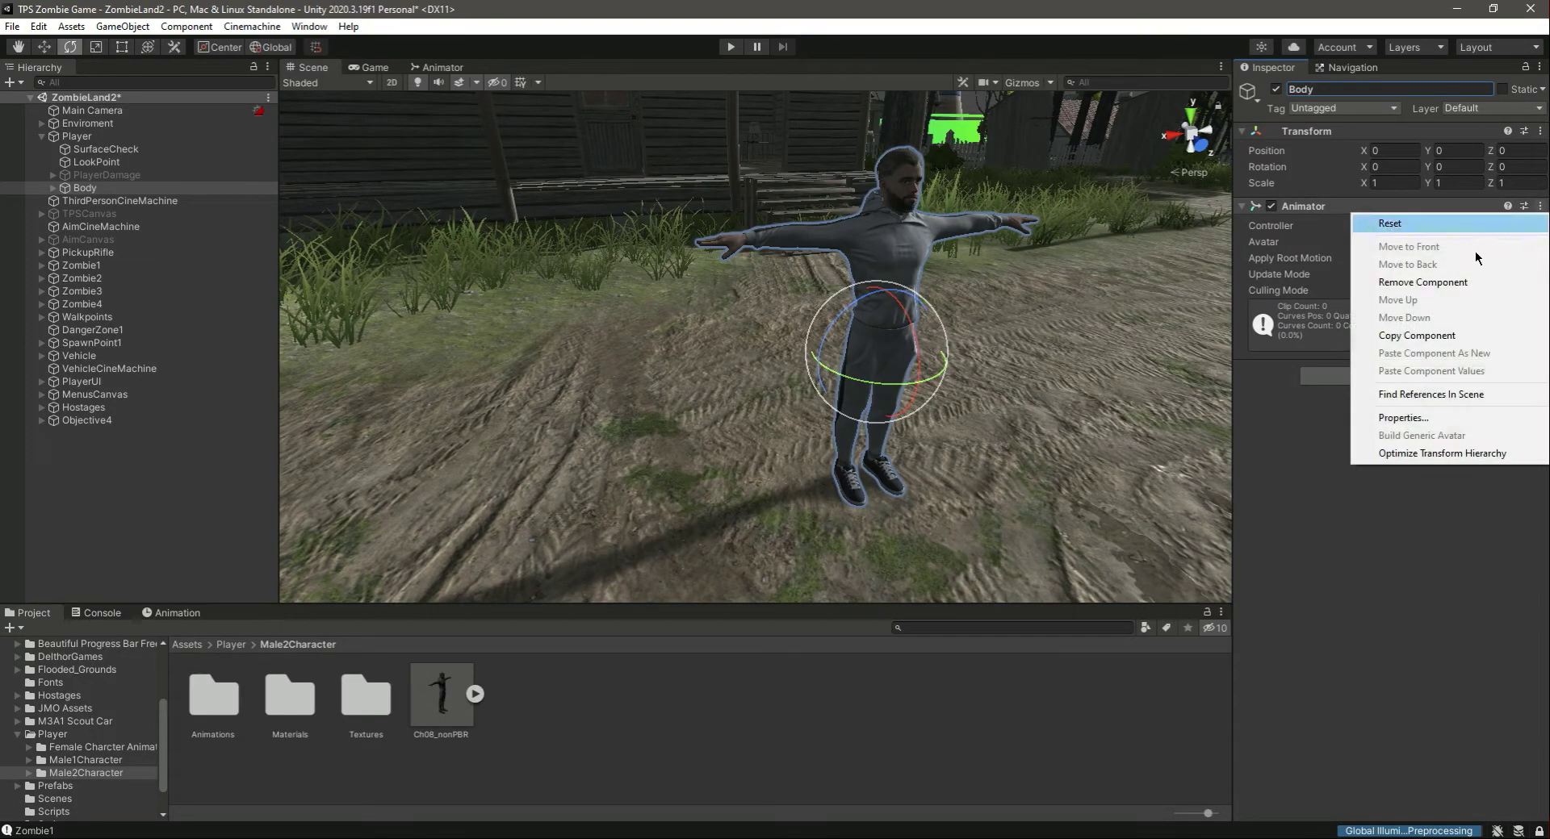
{"action": "left_click", "coordinate": [1421, 281]}
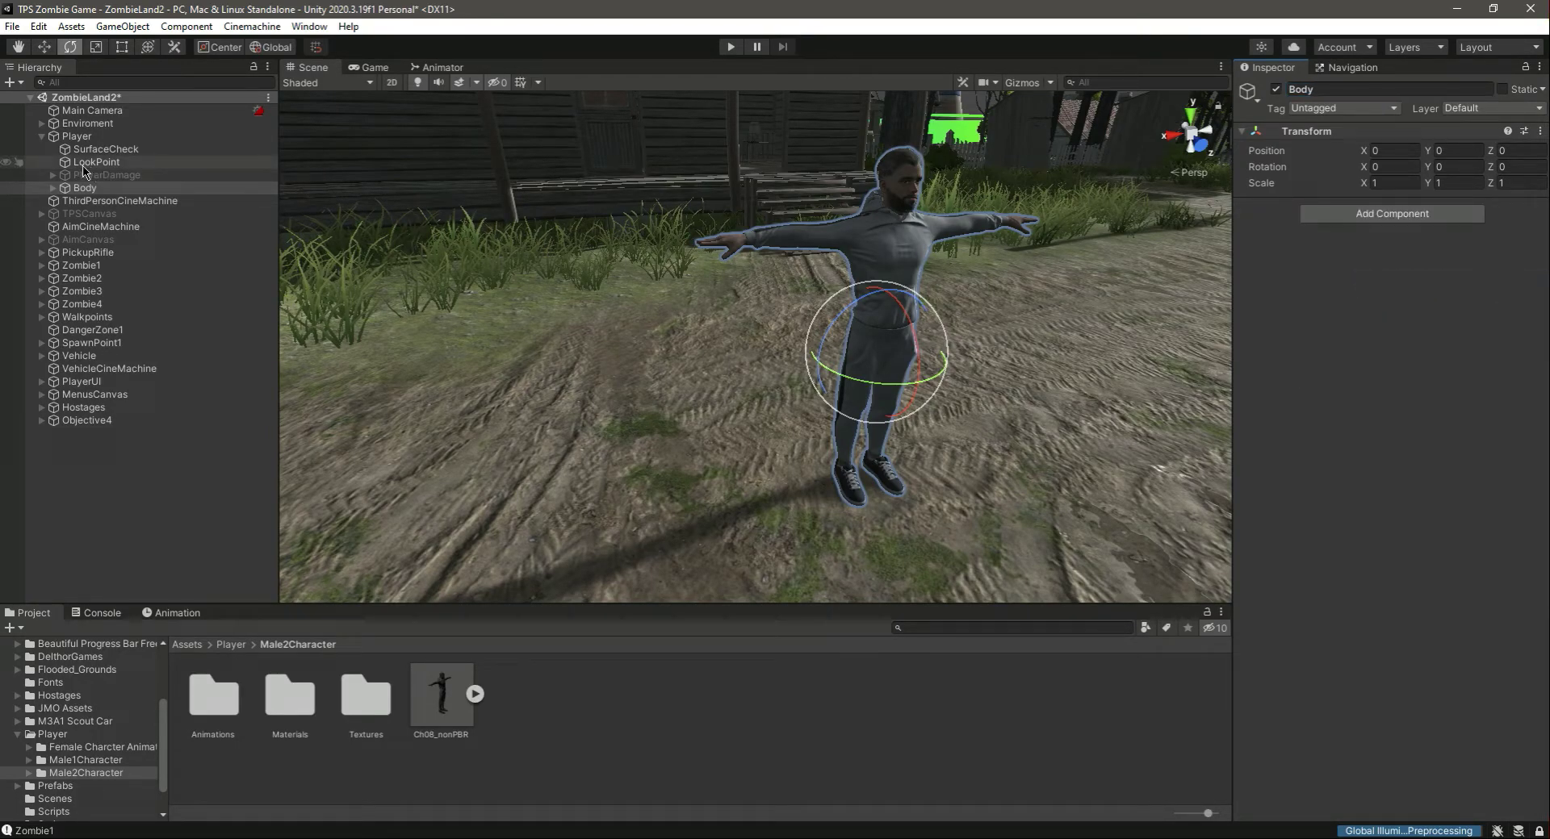
Reorder the new Body object so that it is the first child of Player.
{"action": "left_click", "coordinate": [84, 138]}
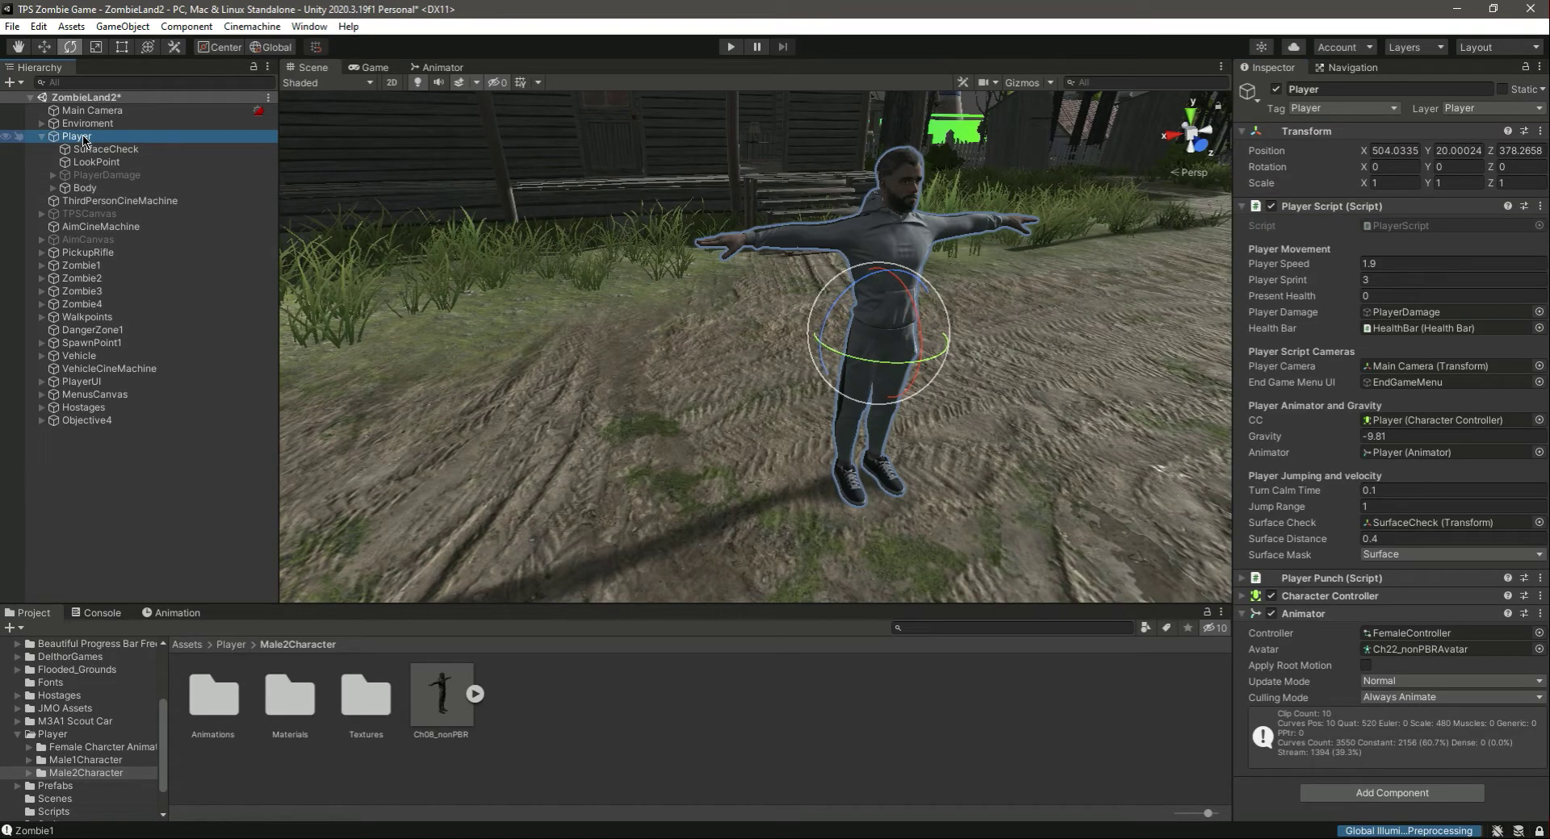
{"action": "left_click_drag", "start_coordinate": [85, 188], "coordinate": [93, 143]}
{"action": "left_click", "coordinate": [91, 139]}
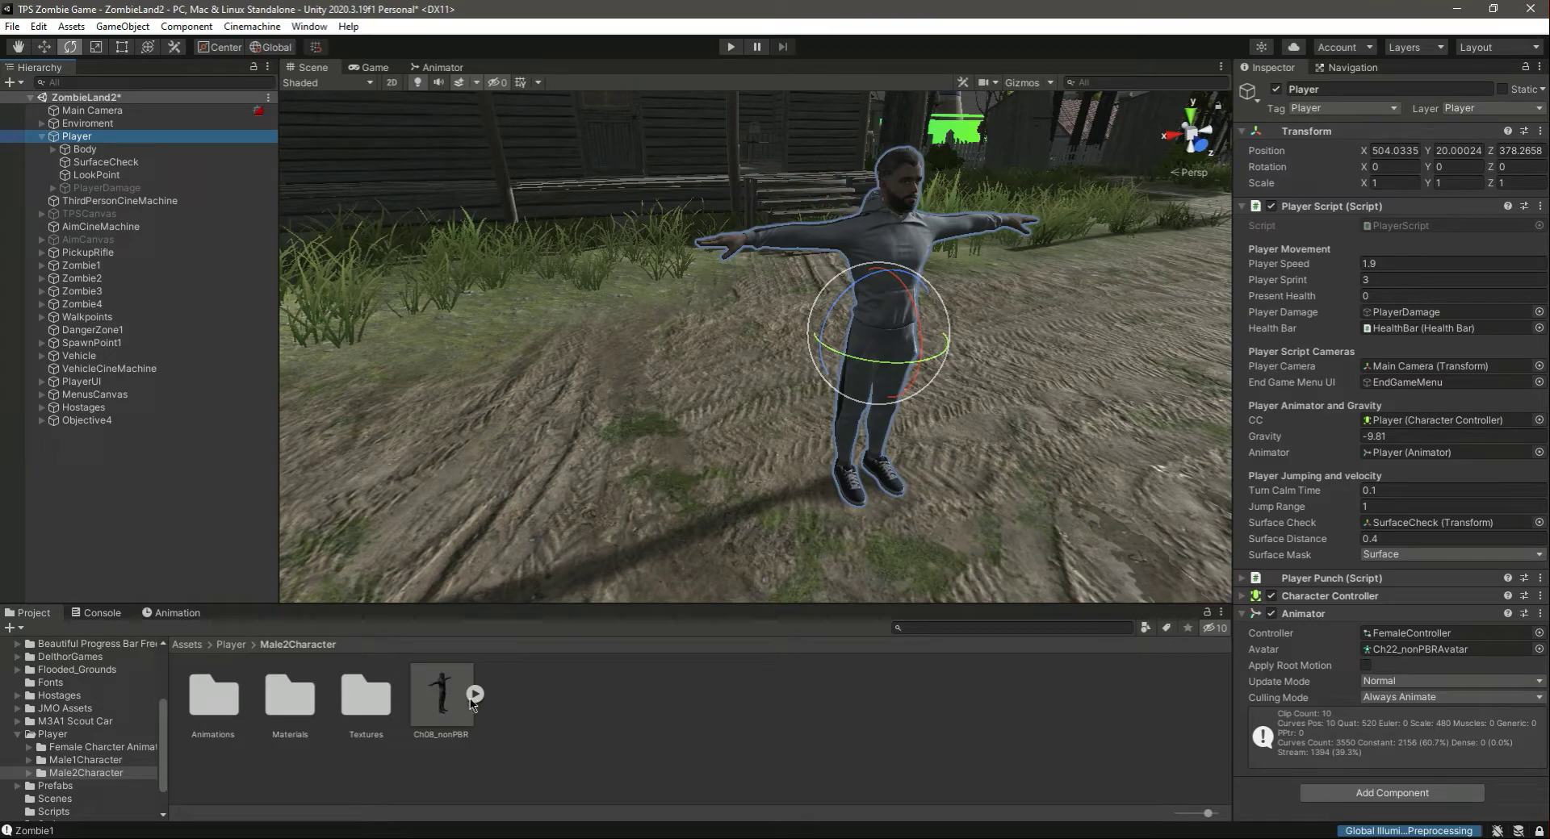
Assign Ch08_nonPBRAvatar from the Ch08_nonPBR model as the avatar of Player's Animator.
{"action": "left_click", "coordinate": [470, 703]}
{"action": "left_click", "coordinate": [474, 694]}
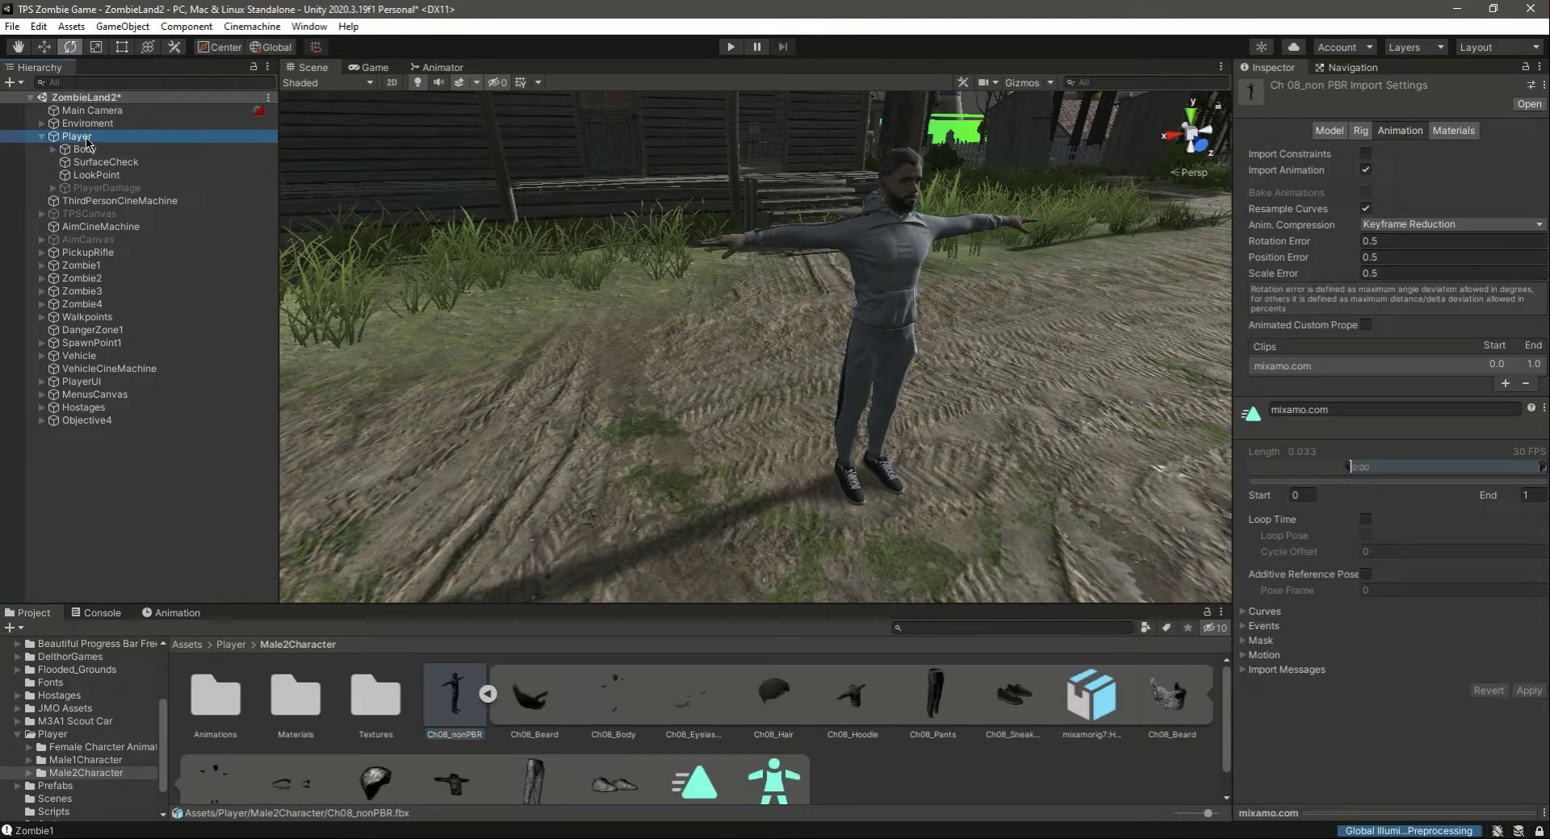
{"action": "left_click", "coordinate": [87, 138]}
{"action": "left_click_drag", "start_coordinate": [773, 784], "coordinate": [1400, 658]}
Assign Male2Controller from the Male2Character Animations folder as Player's Animator controller and save the scene.
{"action": "double_click", "coordinate": [214, 686]}
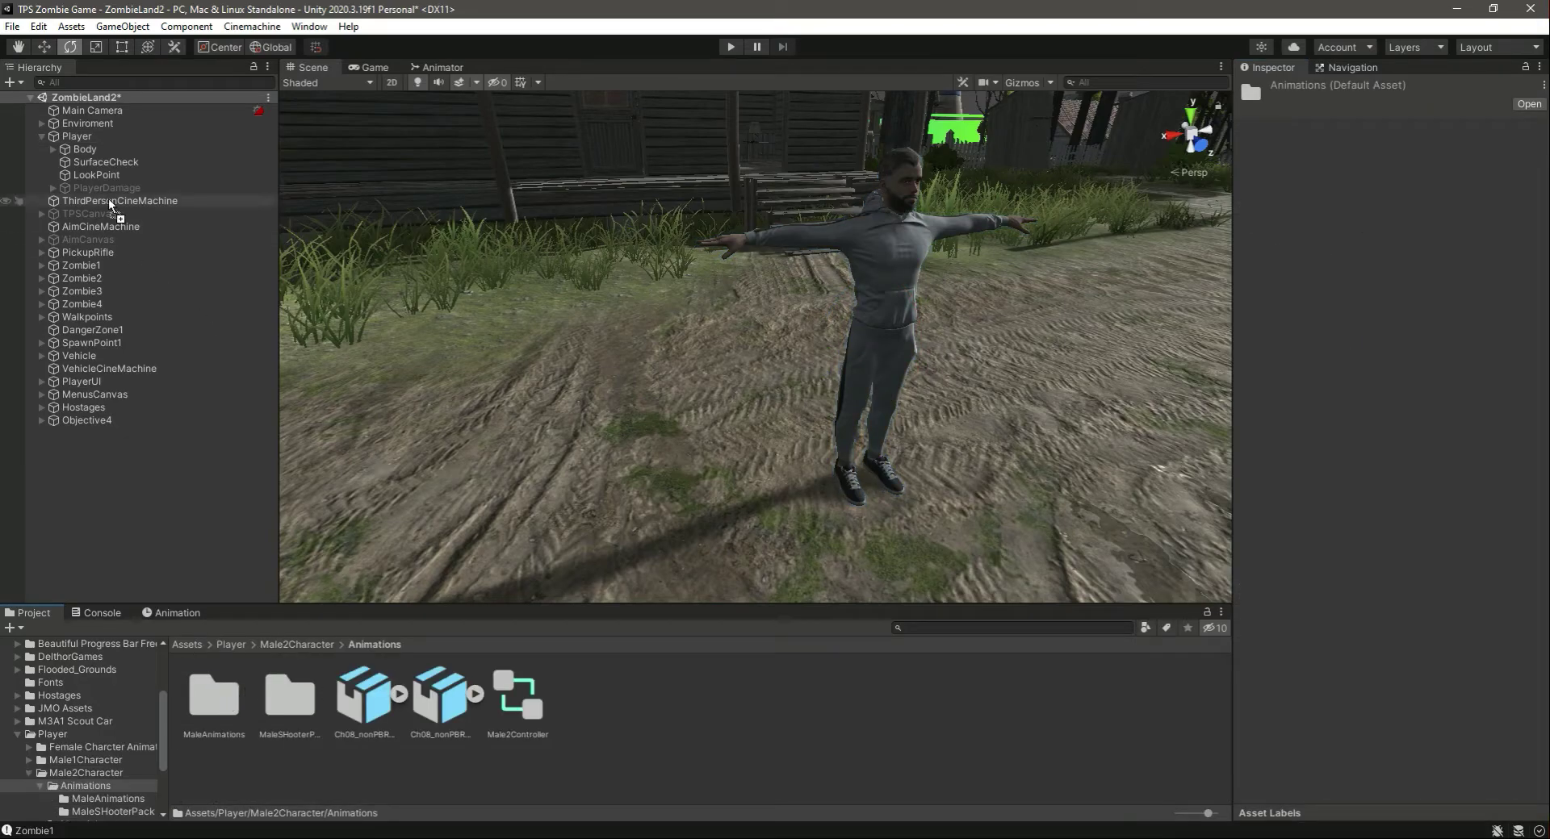
{"action": "left_click", "coordinate": [76, 136]}
{"action": "left_click_drag", "start_coordinate": [526, 705], "coordinate": [1412, 632]}
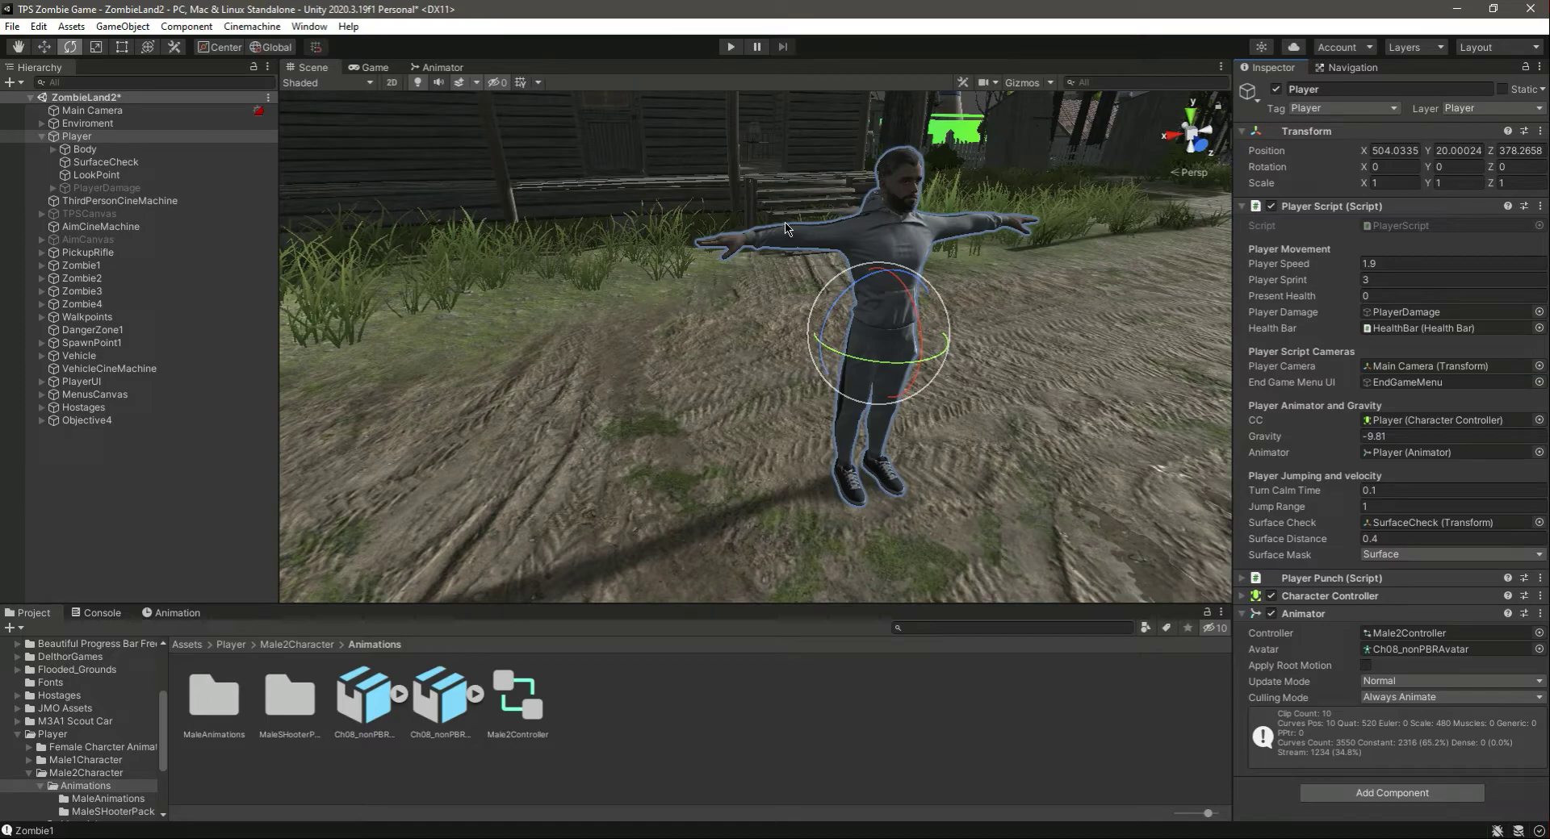
{"action": "key", "text": "ctrl+s"}
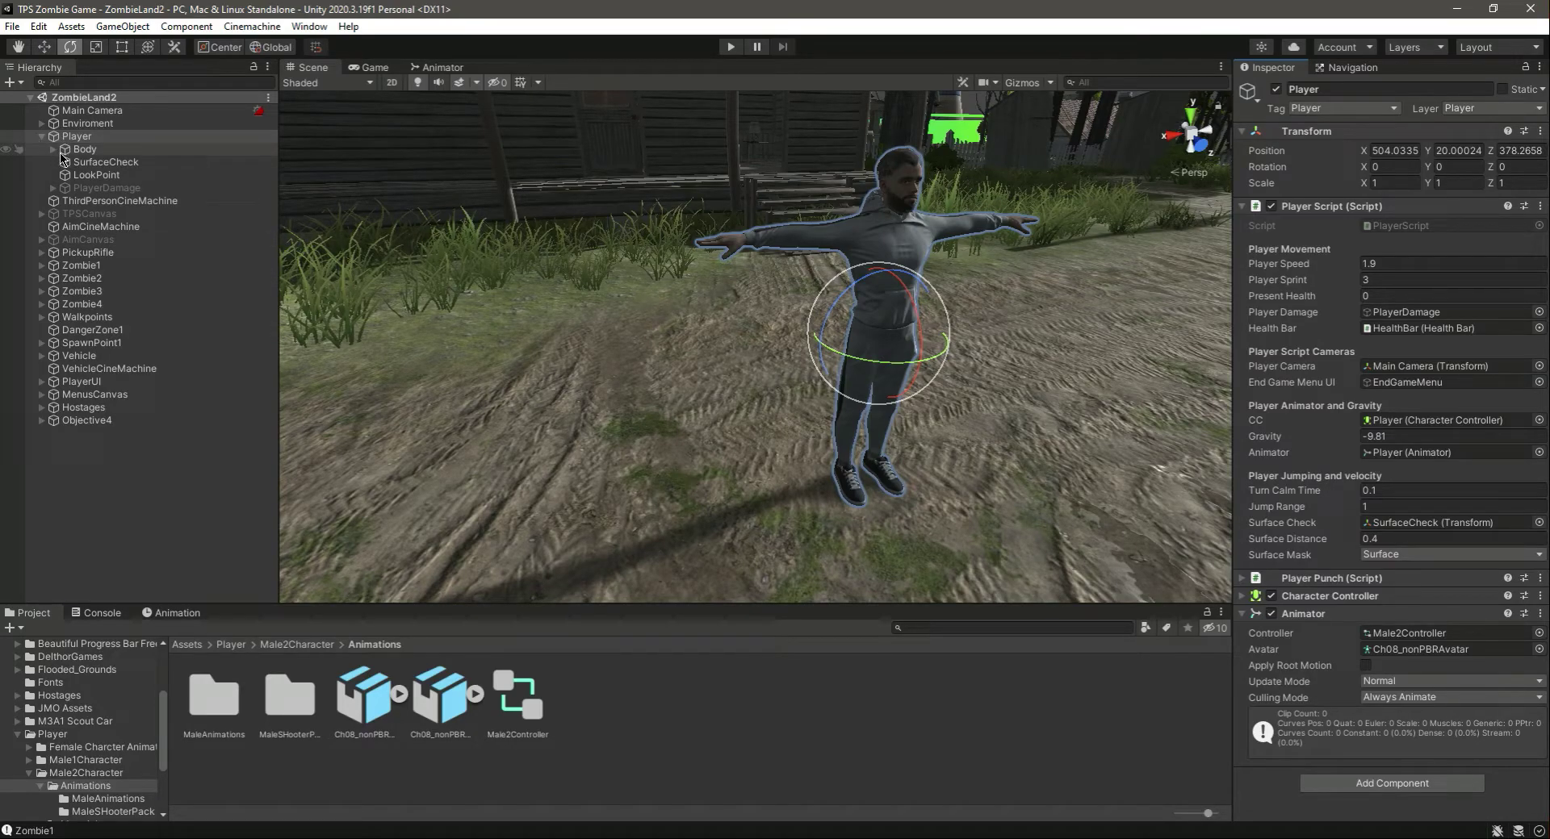
Set the Hand reference of the AKM's Rifle script to mixamorig7:RightHand and save the scene.
{"action": "left_click", "coordinate": [54, 149], "text": "alt"}
{"action": "left_click", "coordinate": [187, 473]}
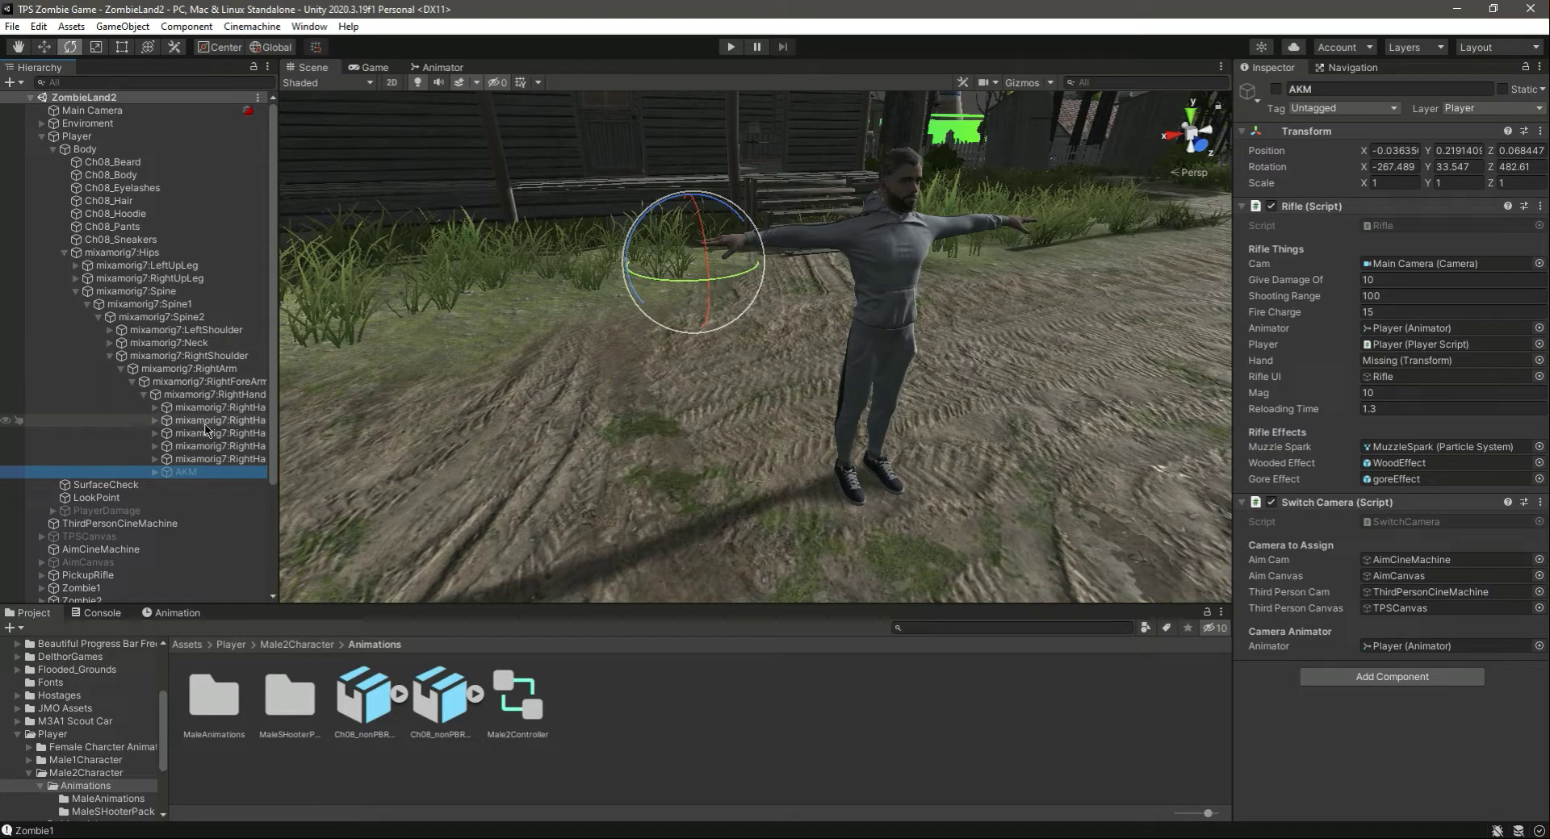
{"action": "left_click_drag", "start_coordinate": [214, 395], "coordinate": [1418, 362]}
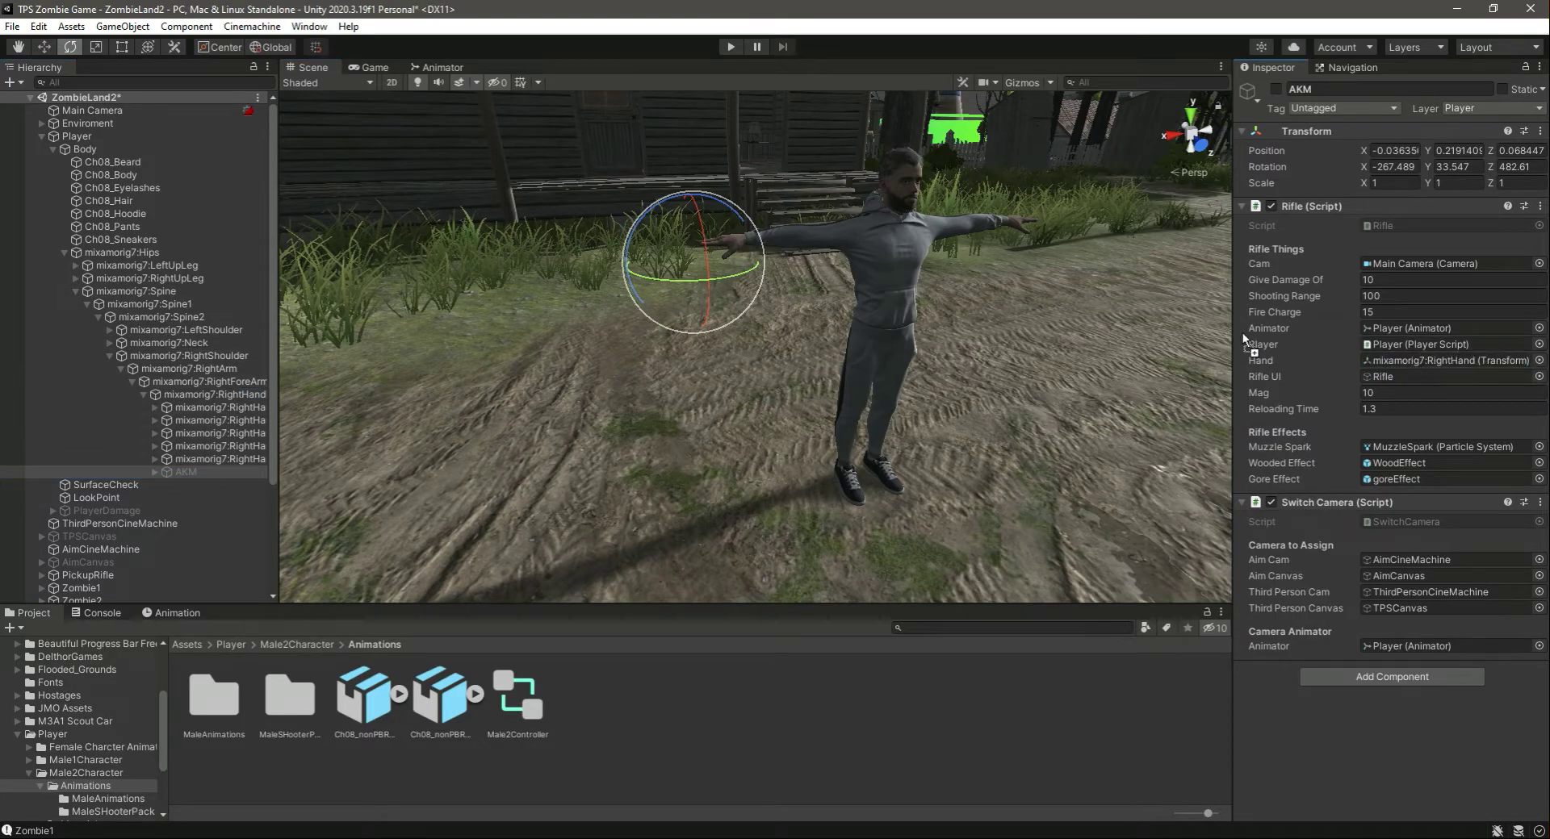
{"action": "left_click", "coordinate": [42, 135]}
{"action": "key", "text": "ctrl+s"}
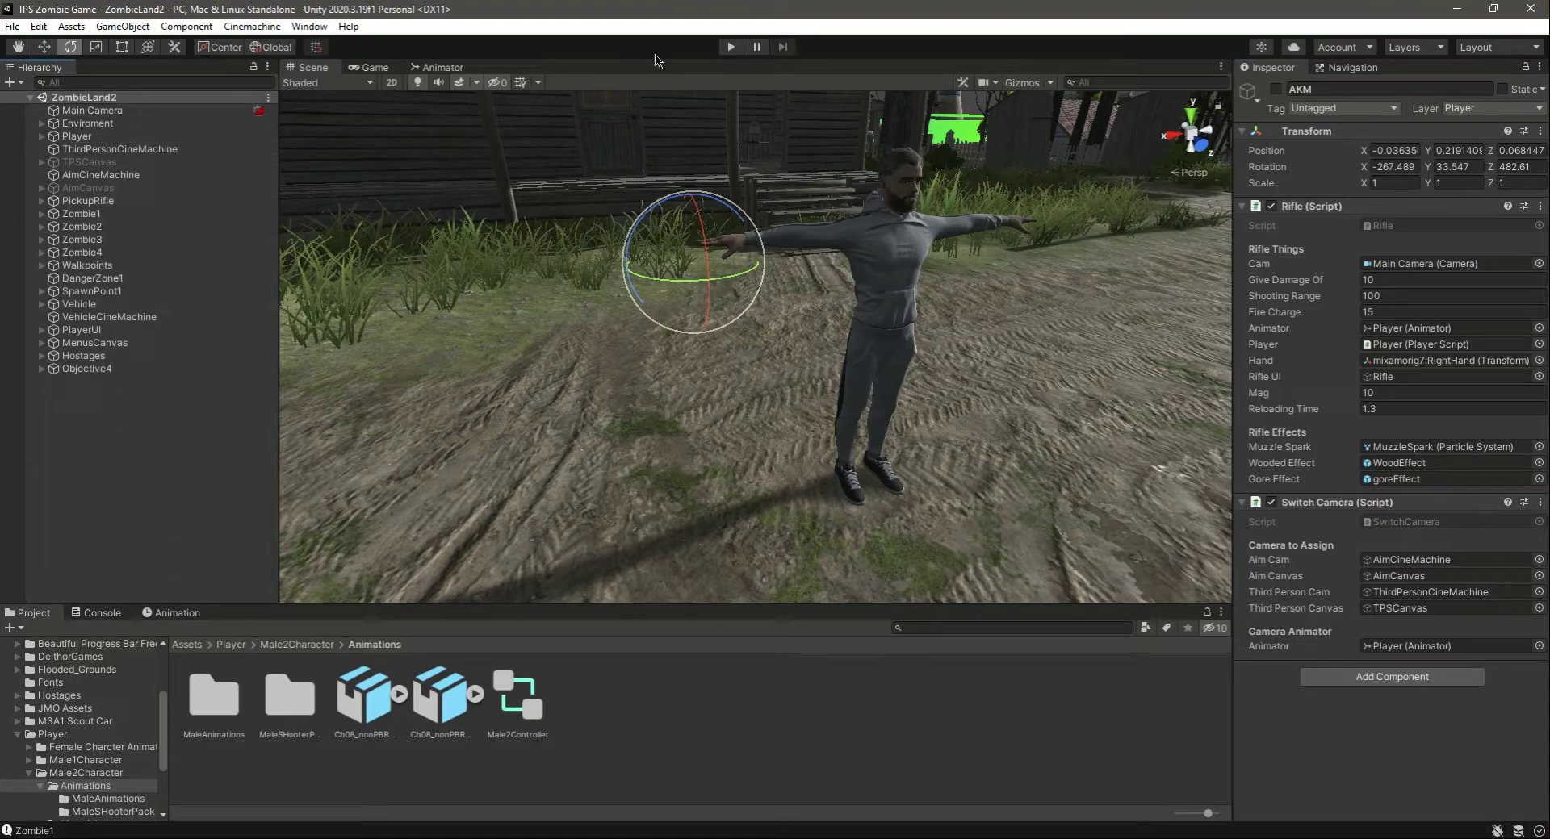
Playtest ZombieLand2 in a maximized game view, checking how the character runs and aims with the rifle, and stop the game.
{"action": "left_click", "coordinate": [730, 48]}
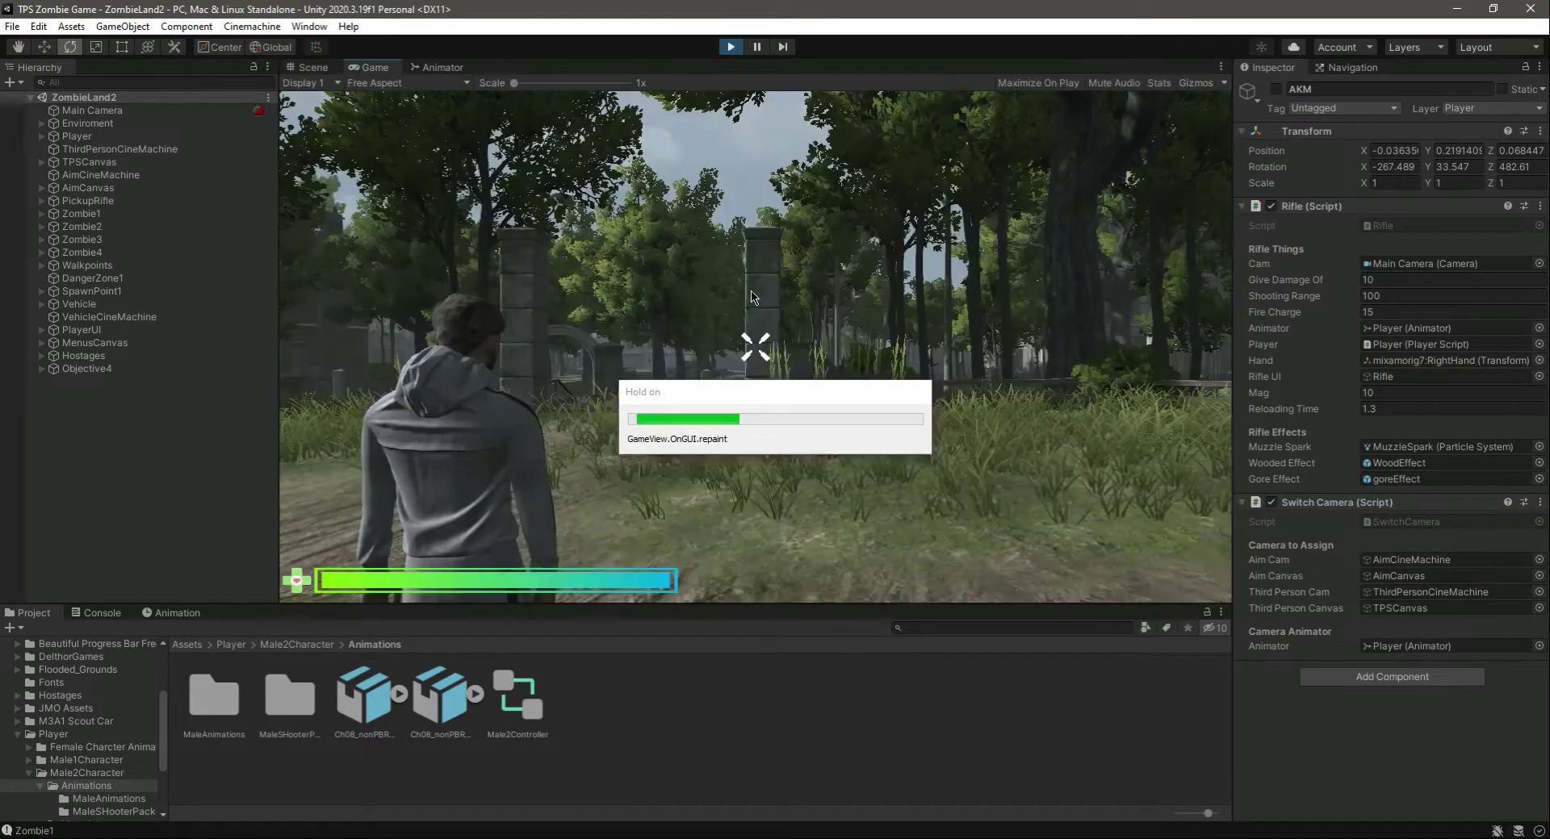
{"action": "key", "text": "Escape"}
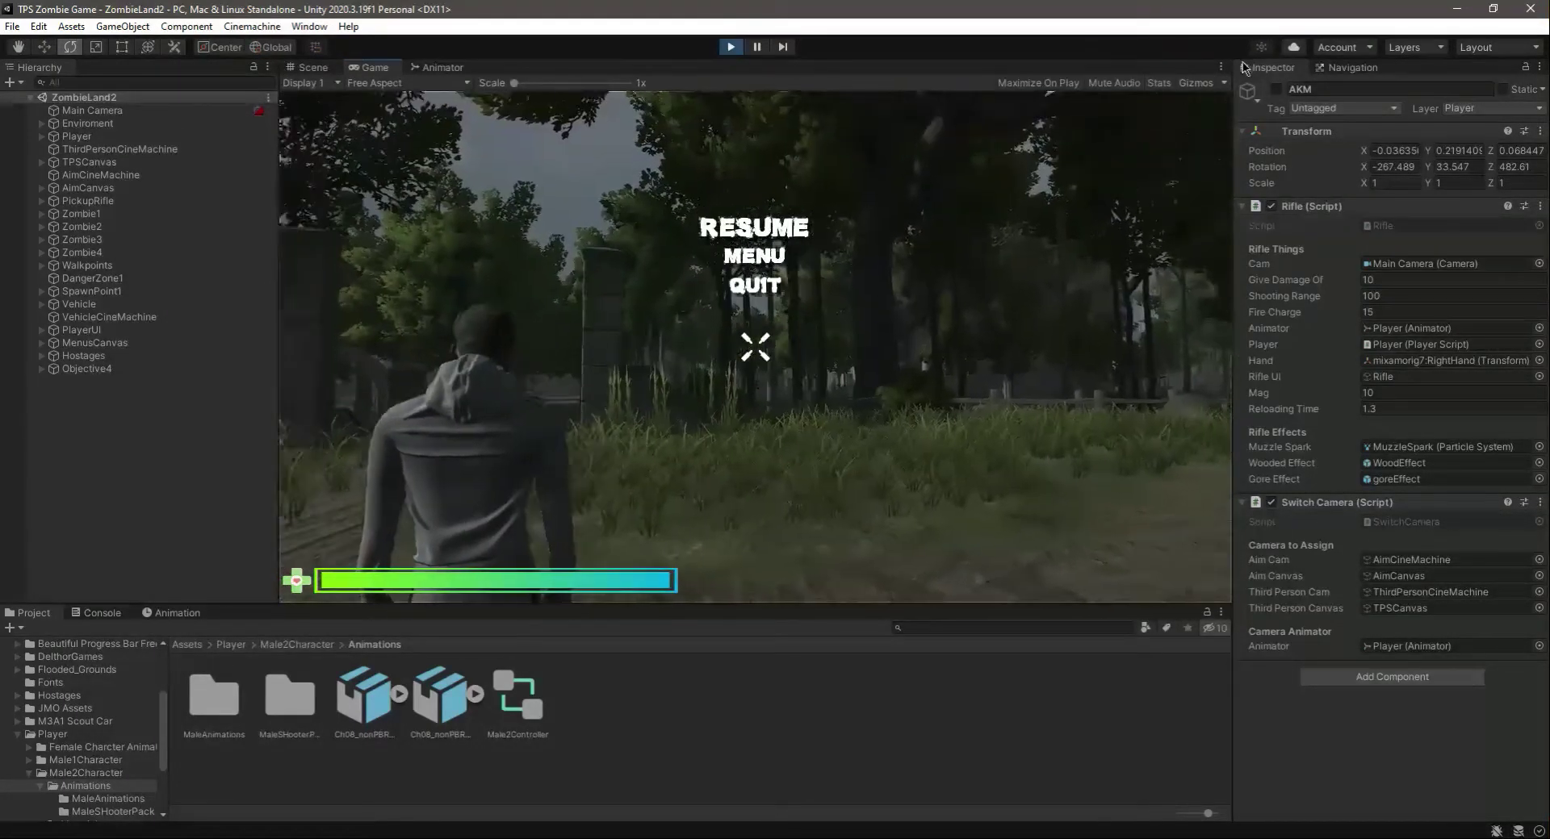
{"action": "left_click", "coordinate": [1220, 67]}
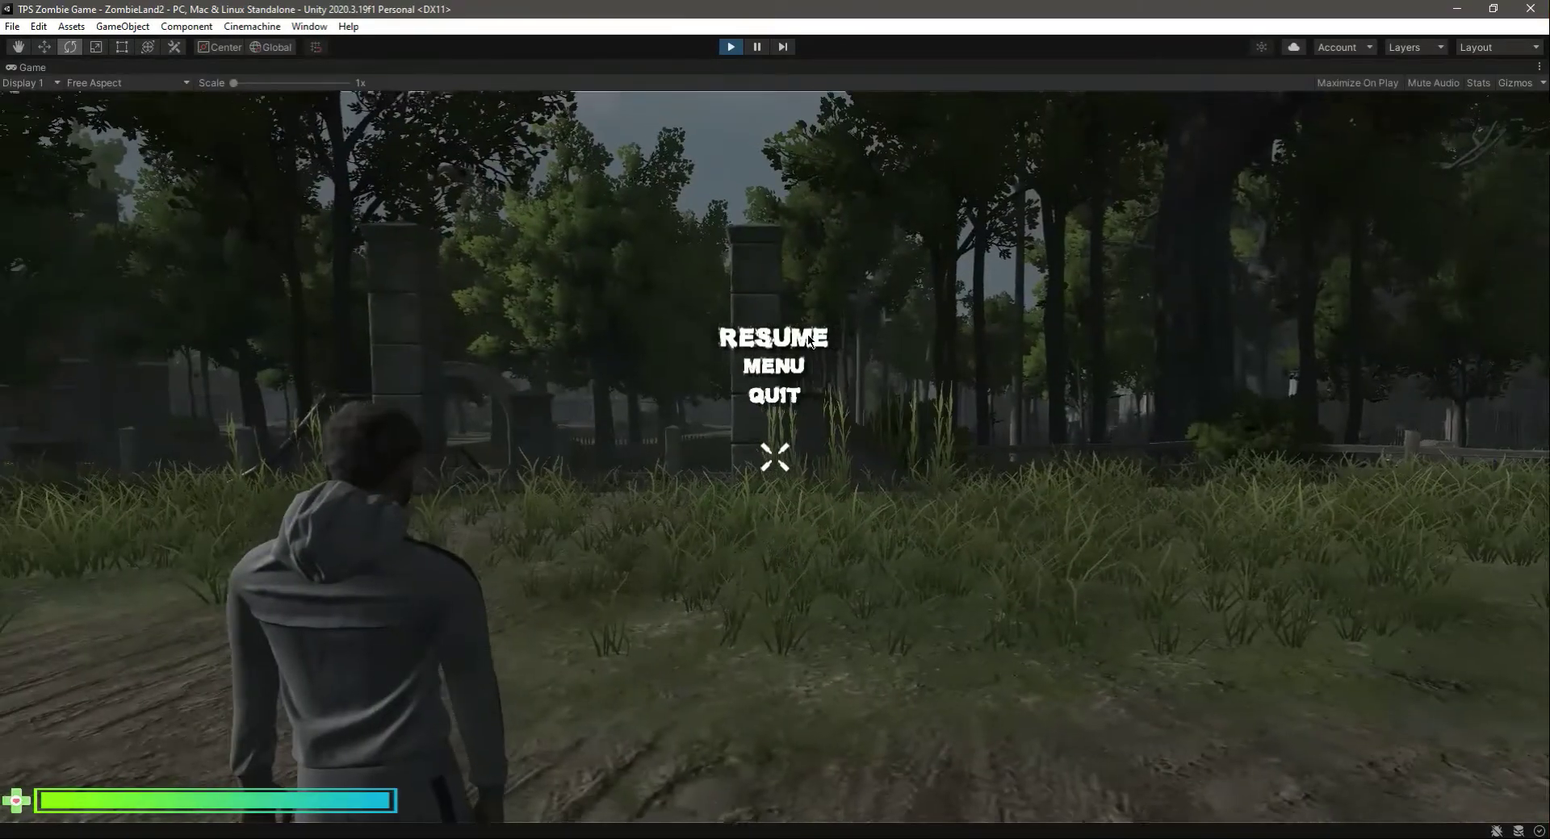
{"action": "key", "text": "w"}
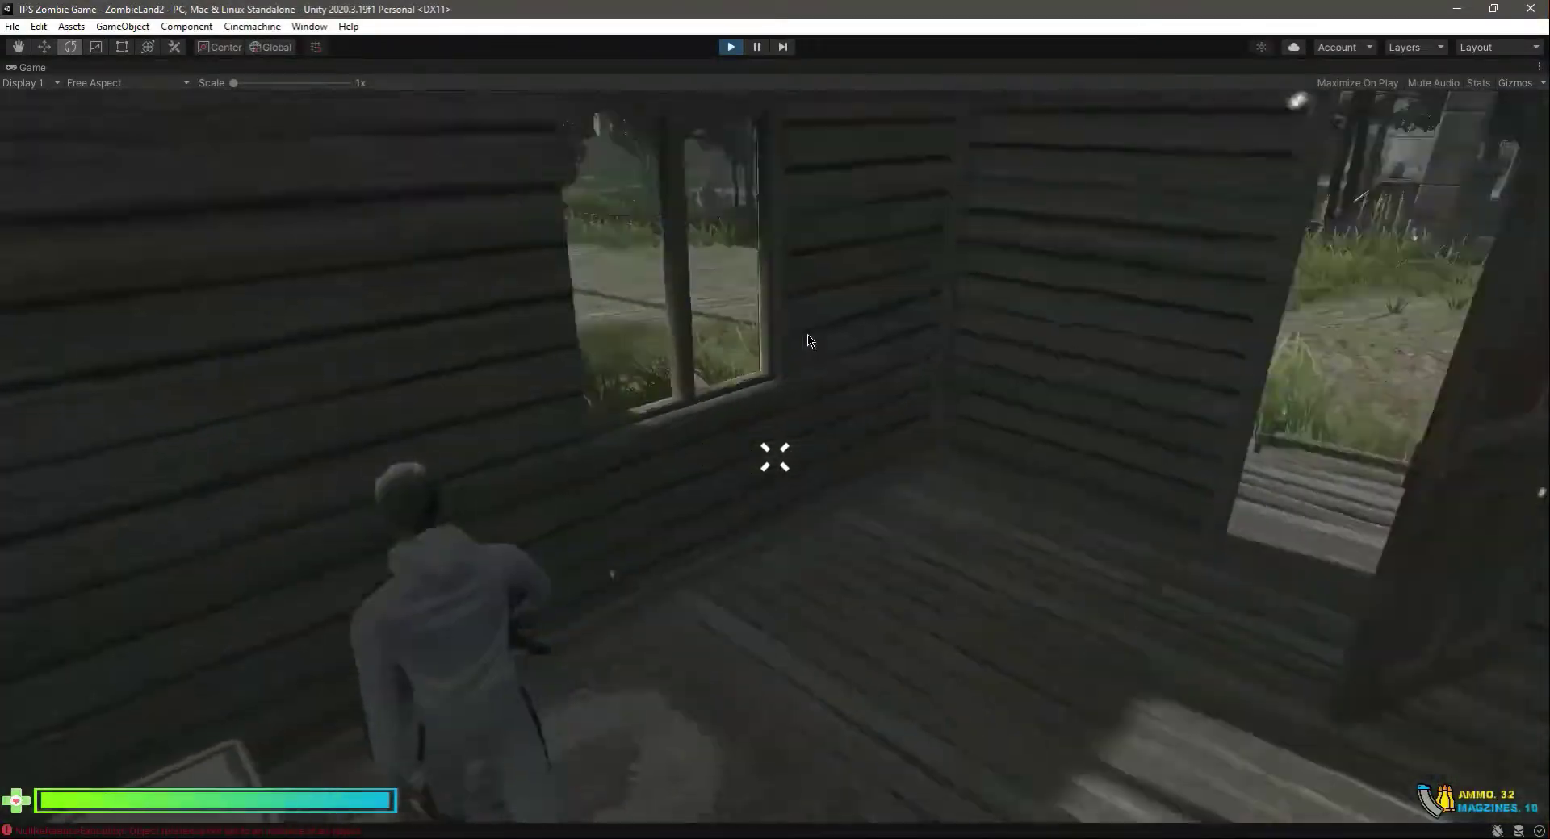
{"action": "key", "text": "w"}
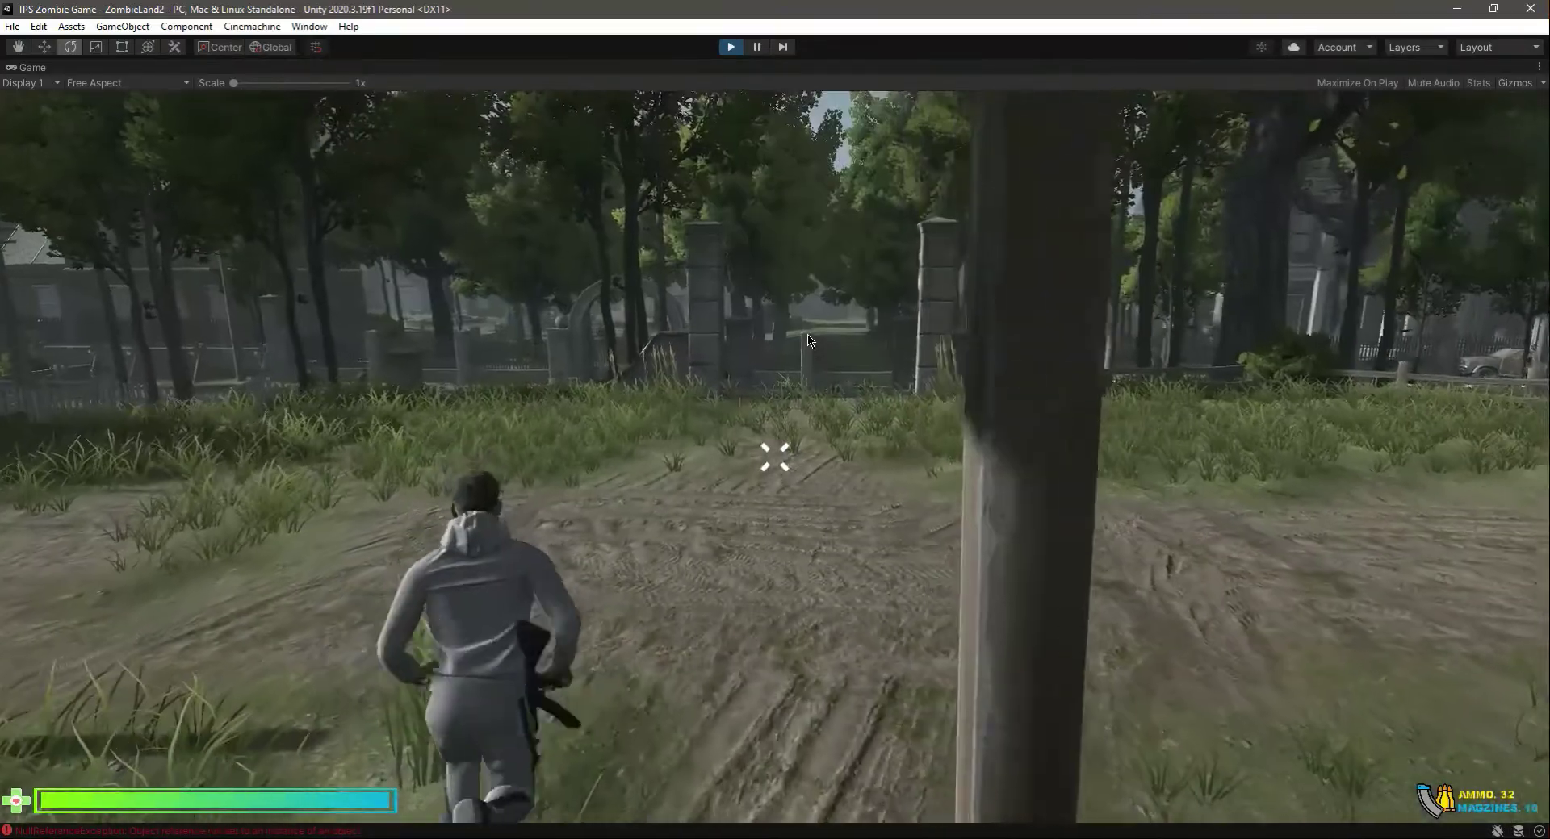
{"action": "key", "text": "w"}
{"action": "right_click", "coordinate": [807, 341]}
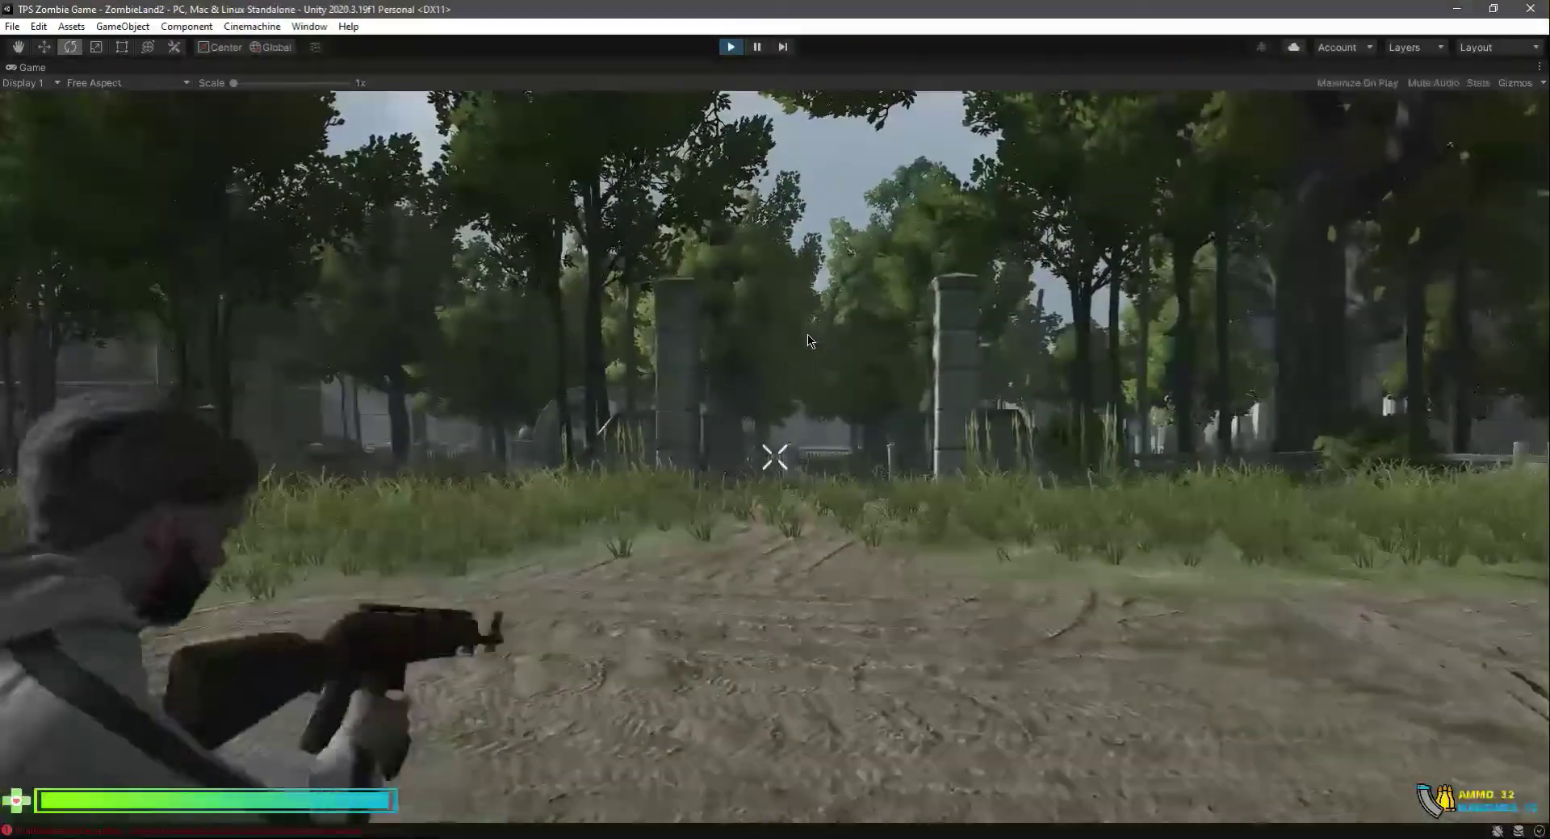
{"action": "key", "text": "q"}
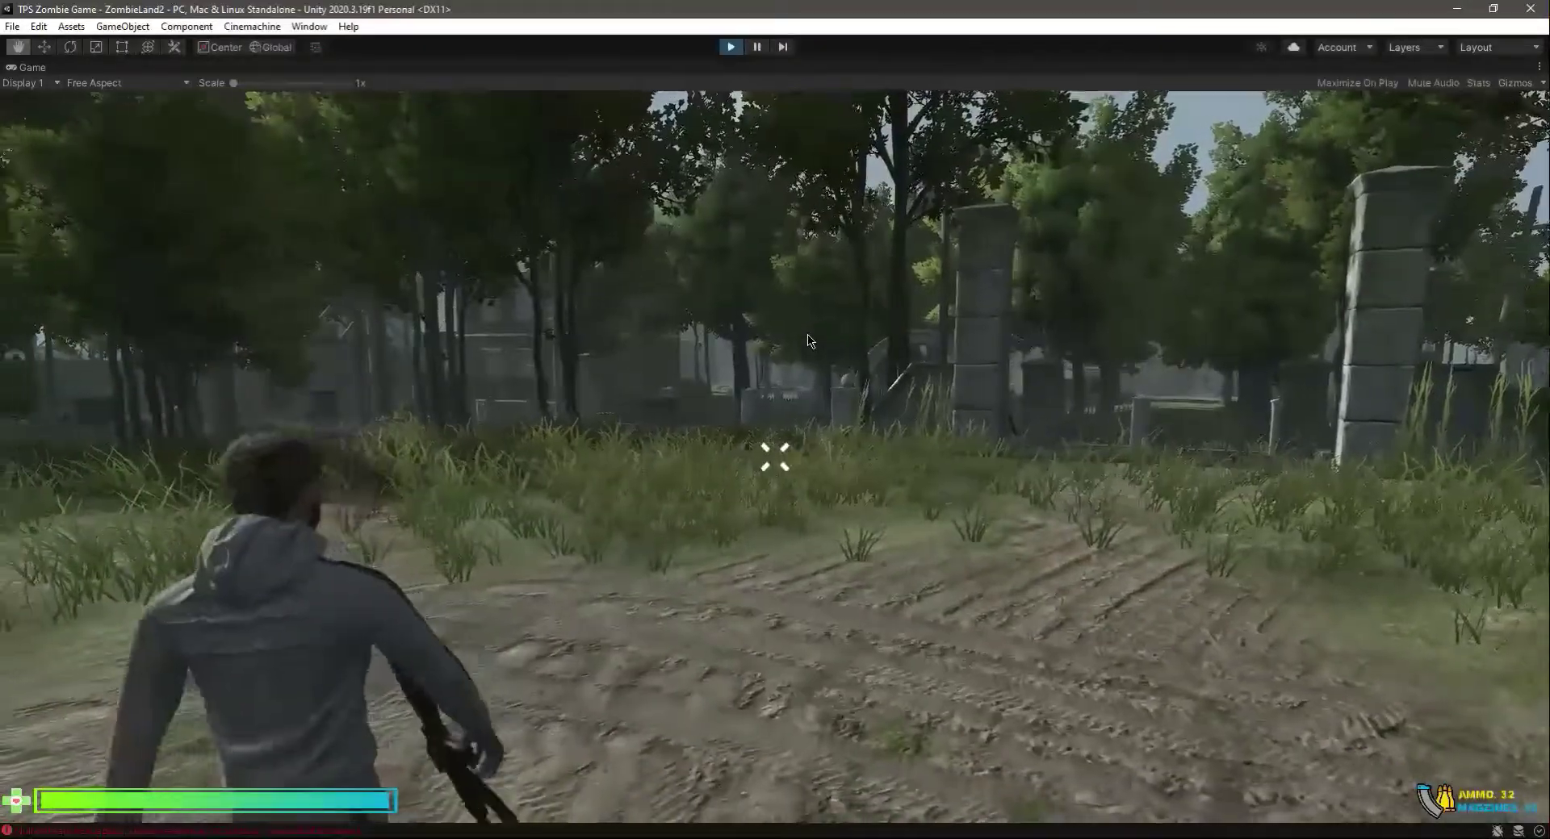
{"action": "key", "text": "Escape"}
{"action": "left_click", "coordinate": [731, 47]}
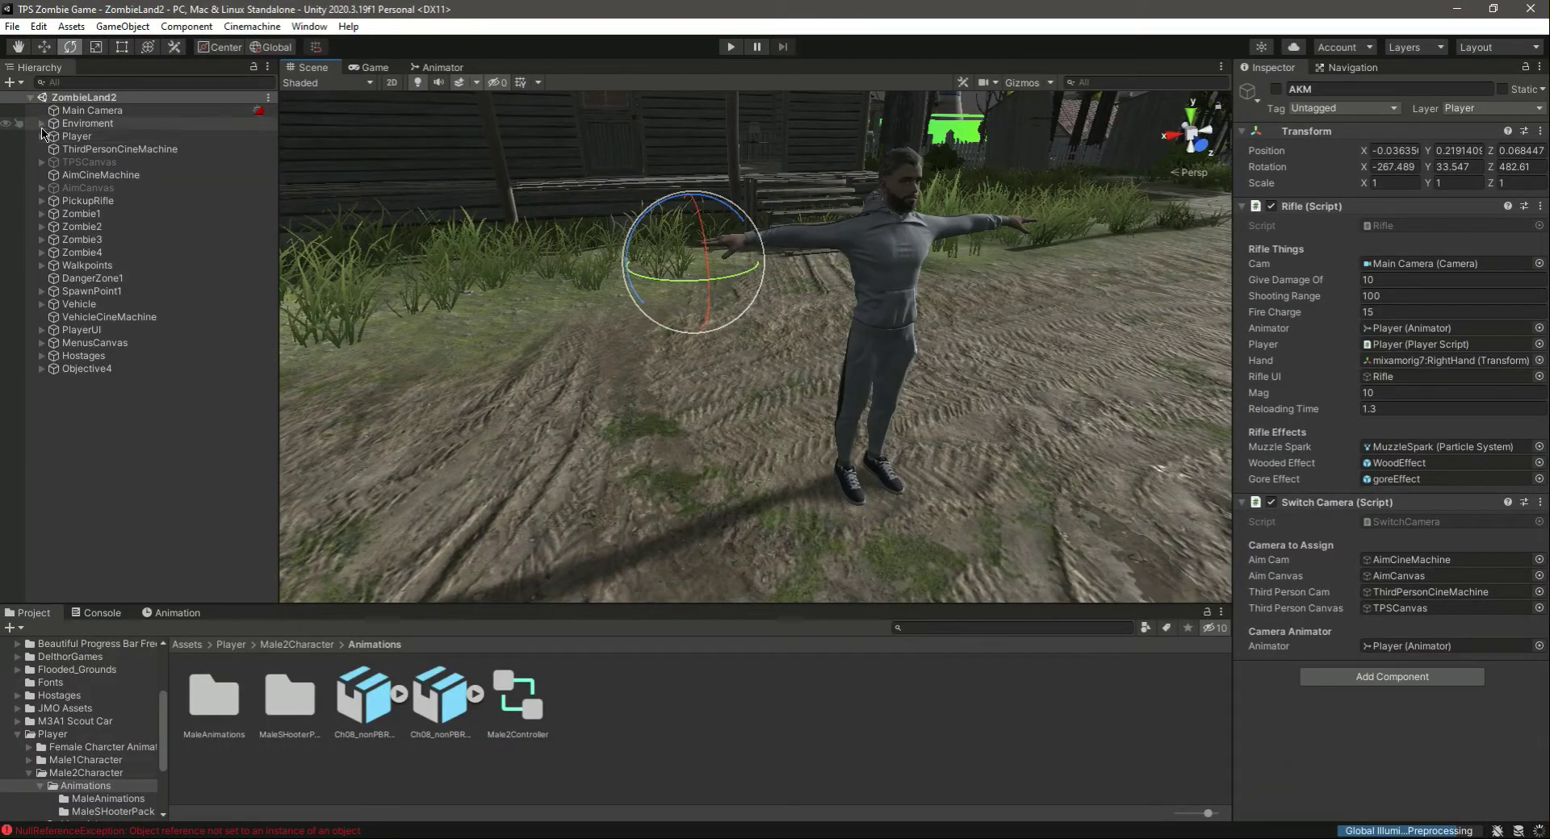
Activate the AKM, move it in the right hand to position -0.012, 0.261, 0.066, and save the scene.
{"action": "key", "text": "w"}
{"action": "left_click", "coordinate": [1276, 90]}
{"action": "right_click_drag", "start_coordinate": [961, 333], "coordinate": [747, 501]}
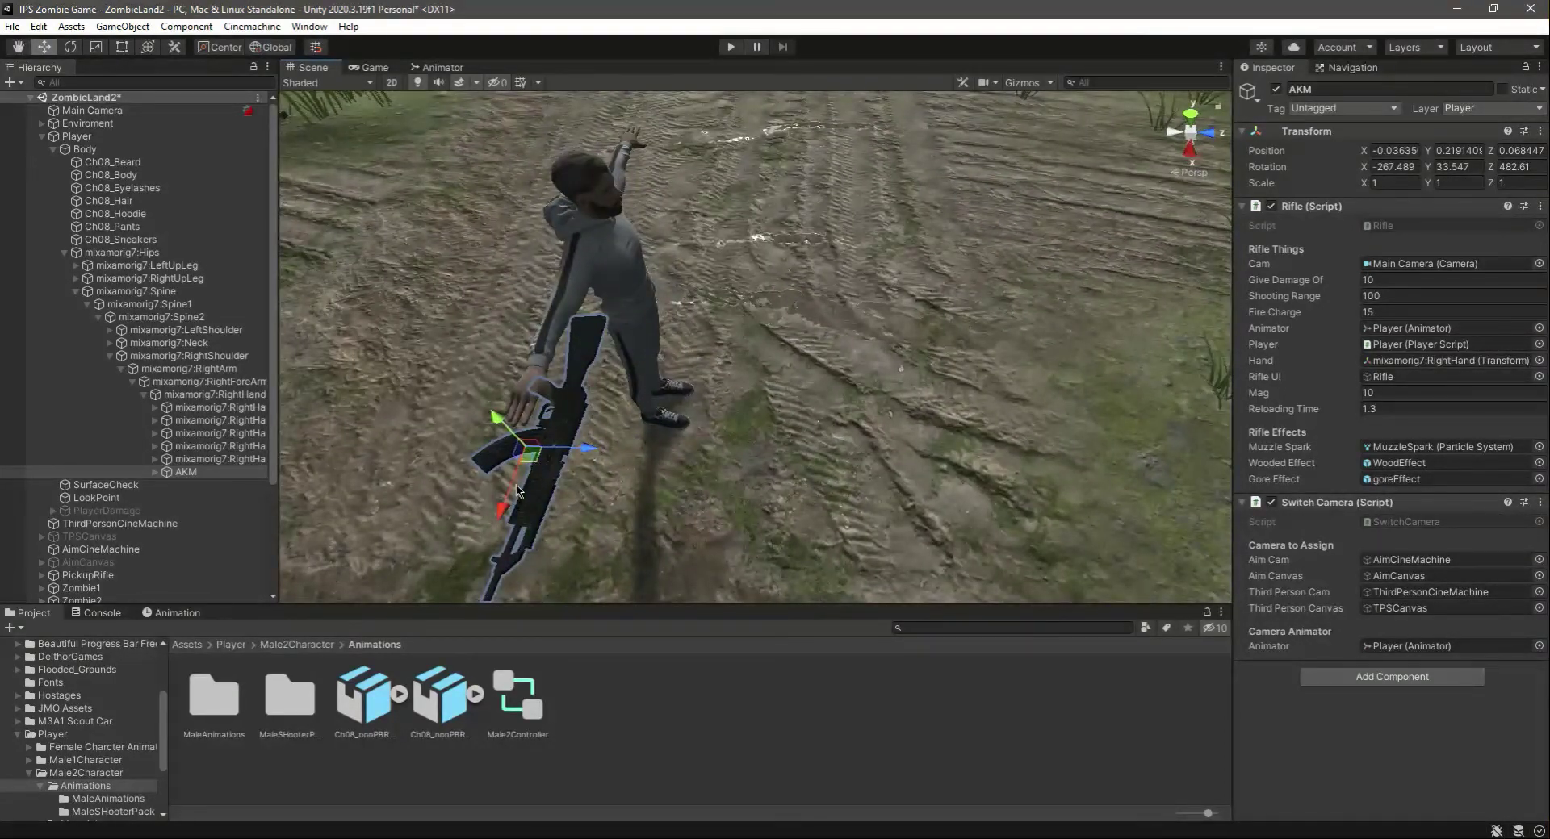
{"action": "left_click_drag", "start_coordinate": [505, 511], "coordinate": [483, 523]}
{"action": "left_click_drag", "start_coordinate": [585, 468], "coordinate": [576, 470]}
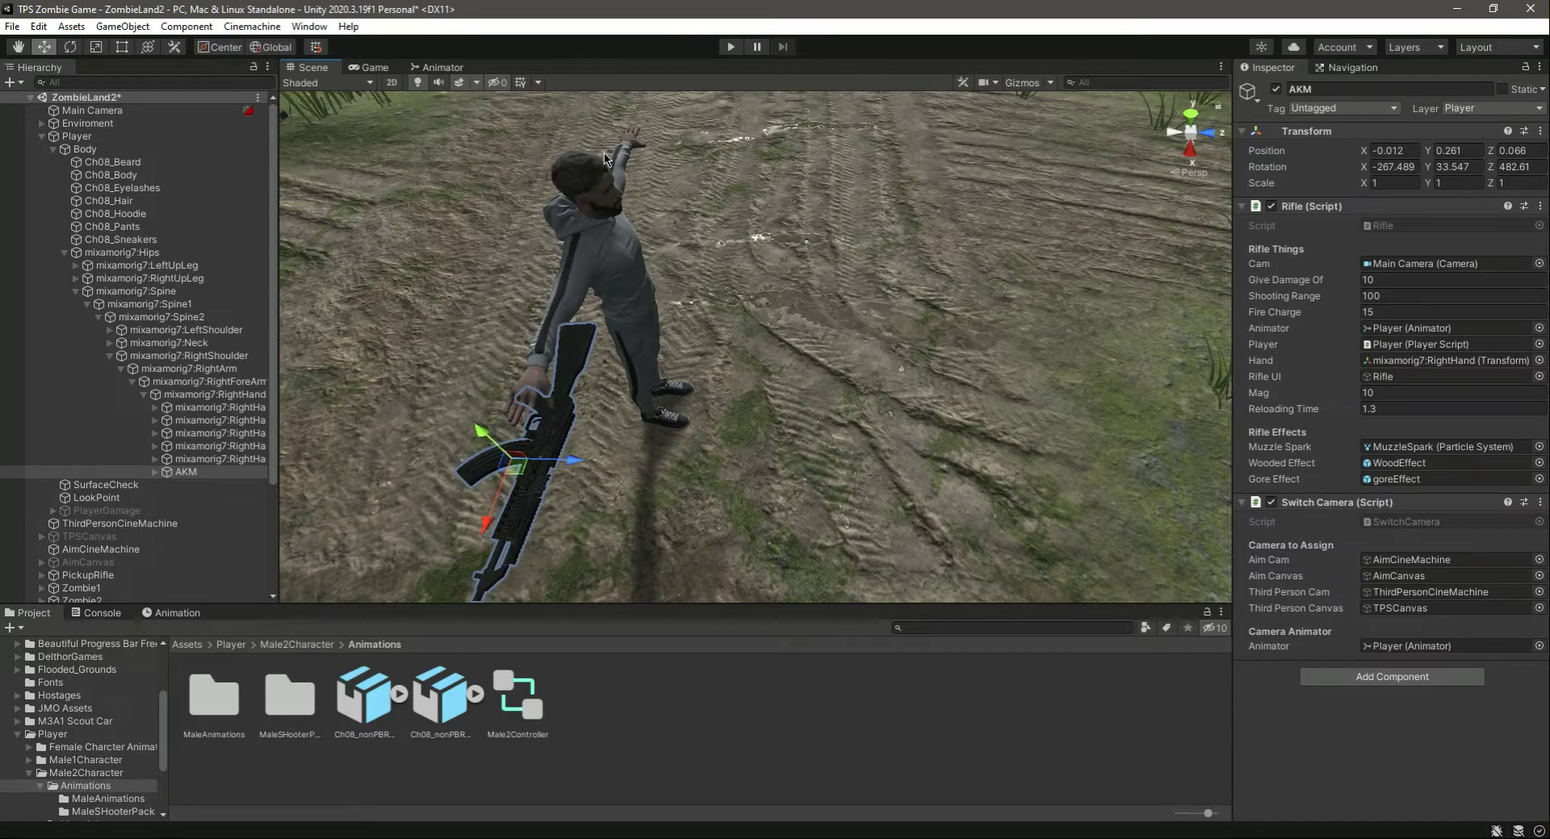
{"action": "left_click", "coordinate": [42, 137]}
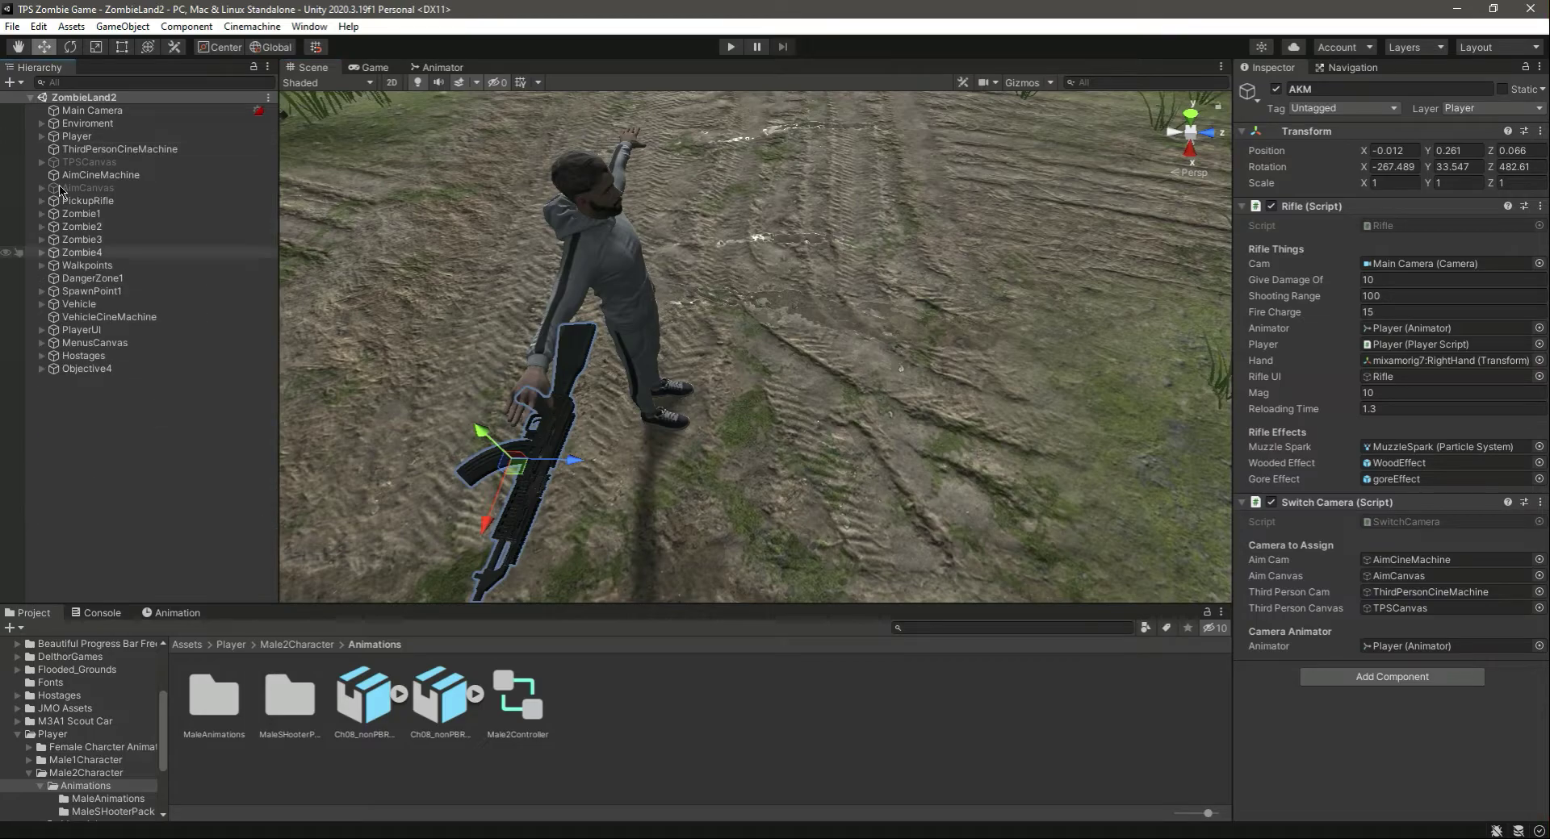
{"action": "key", "text": "ctrl+s"}
Start a playtest of ZombieLand2, dismiss the objectives list, and resume the game in a maximized game view.
{"action": "left_click", "coordinate": [157, 480]}
{"action": "left_click", "coordinate": [729, 48]}
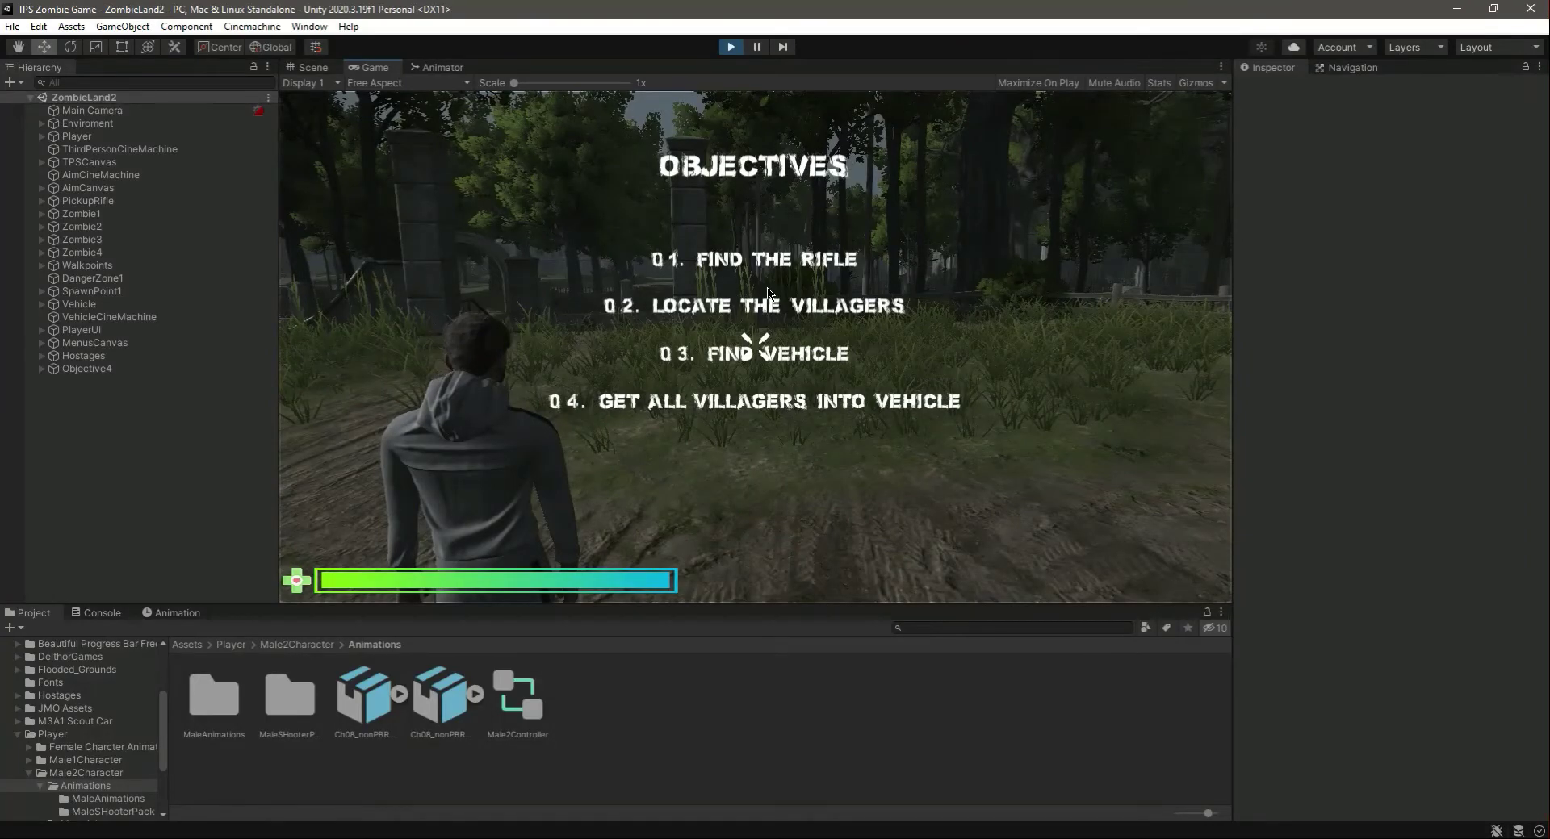
{"action": "key", "text": "m"}
{"action": "key", "text": "m"}
{"action": "key", "text": "m"}
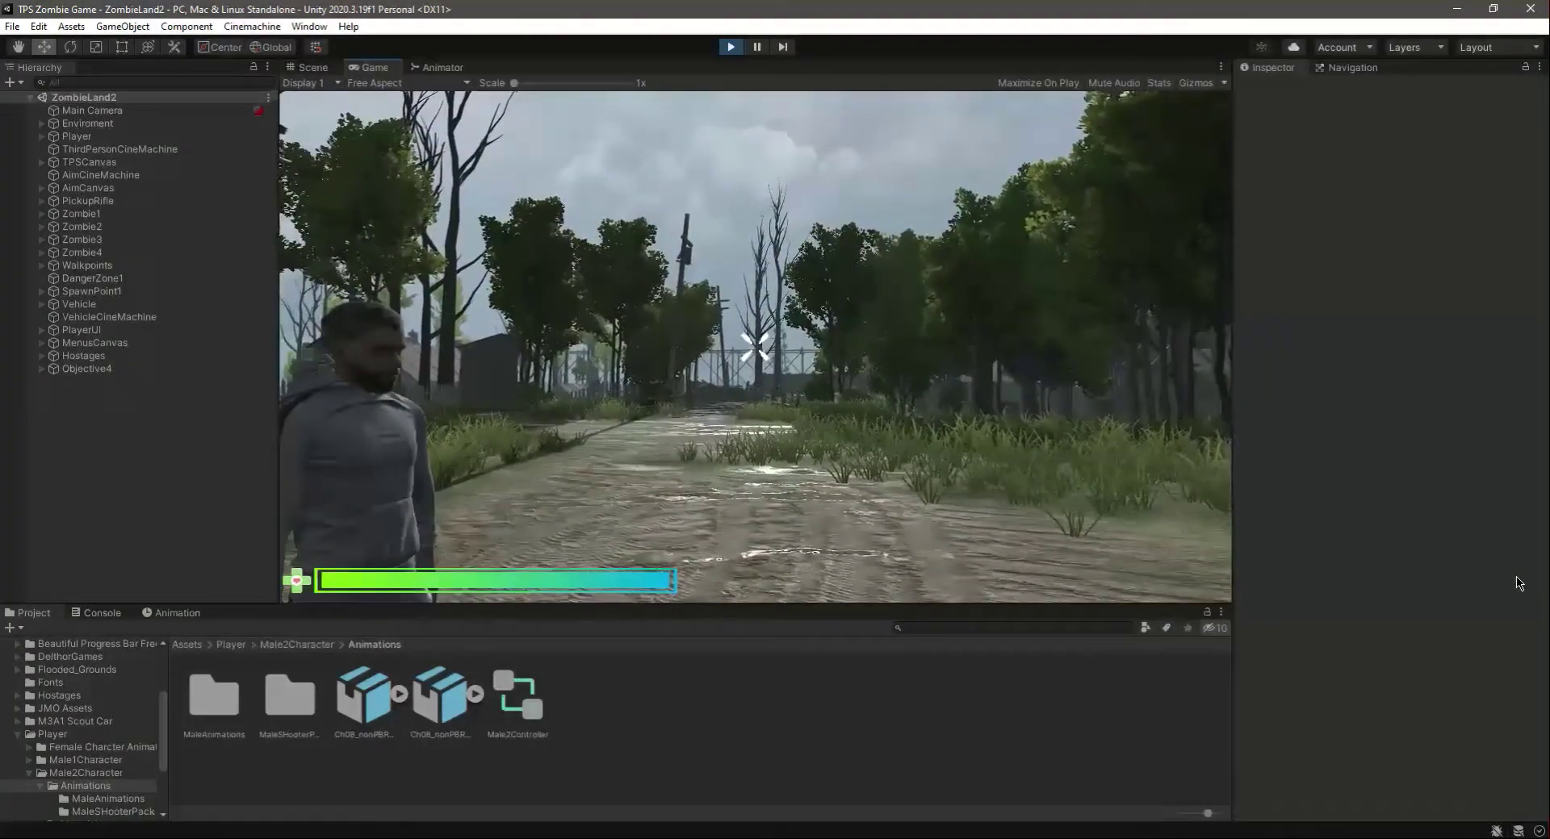
{"action": "key", "text": "Escape"}
{"action": "left_click", "coordinate": [1220, 67]}
{"action": "left_click", "coordinate": [1279, 126]}
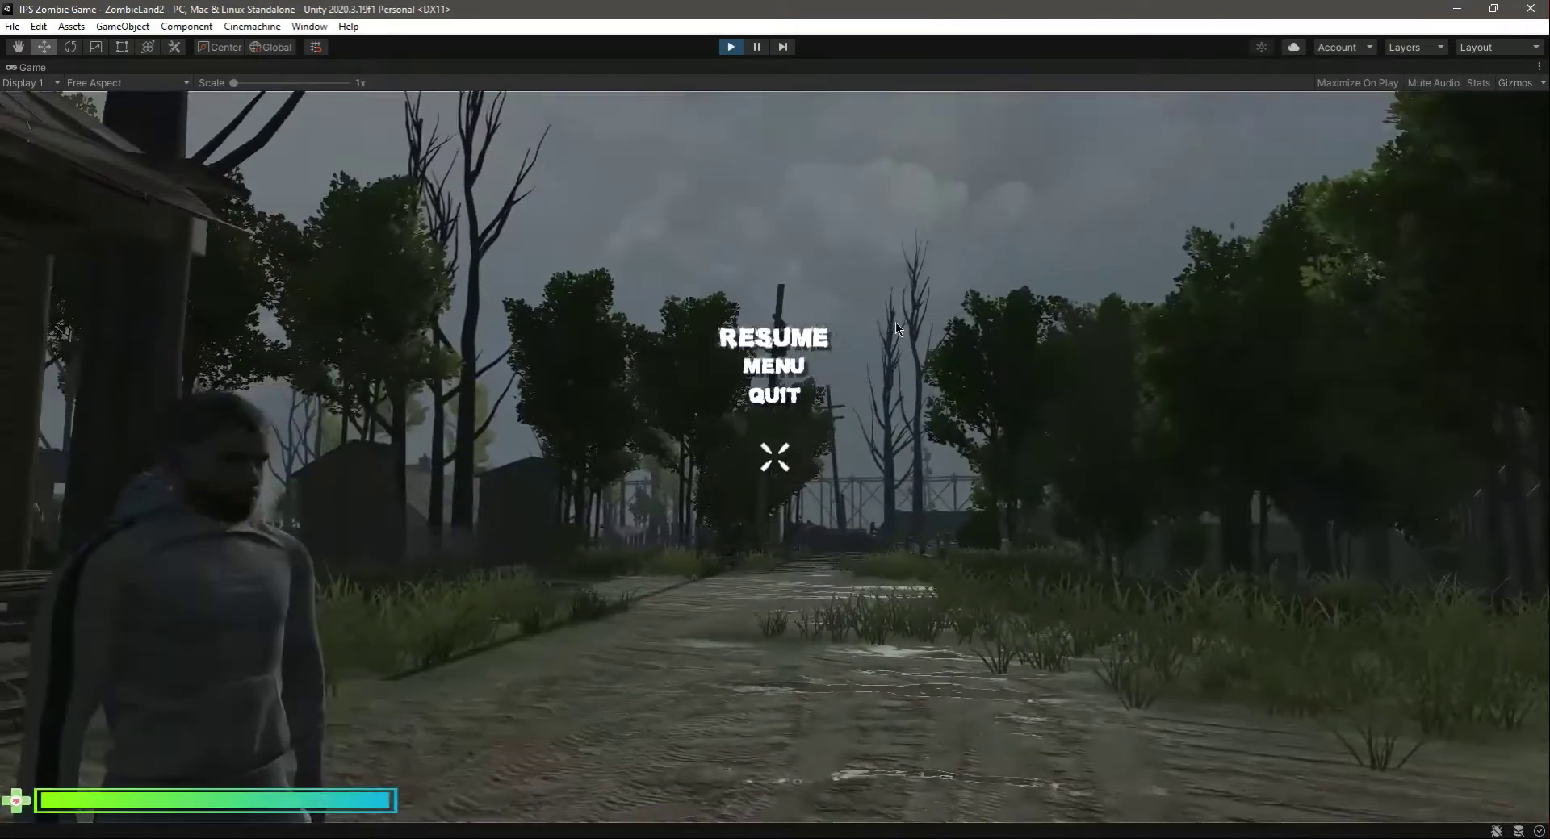
{"action": "left_click", "coordinate": [896, 328]}
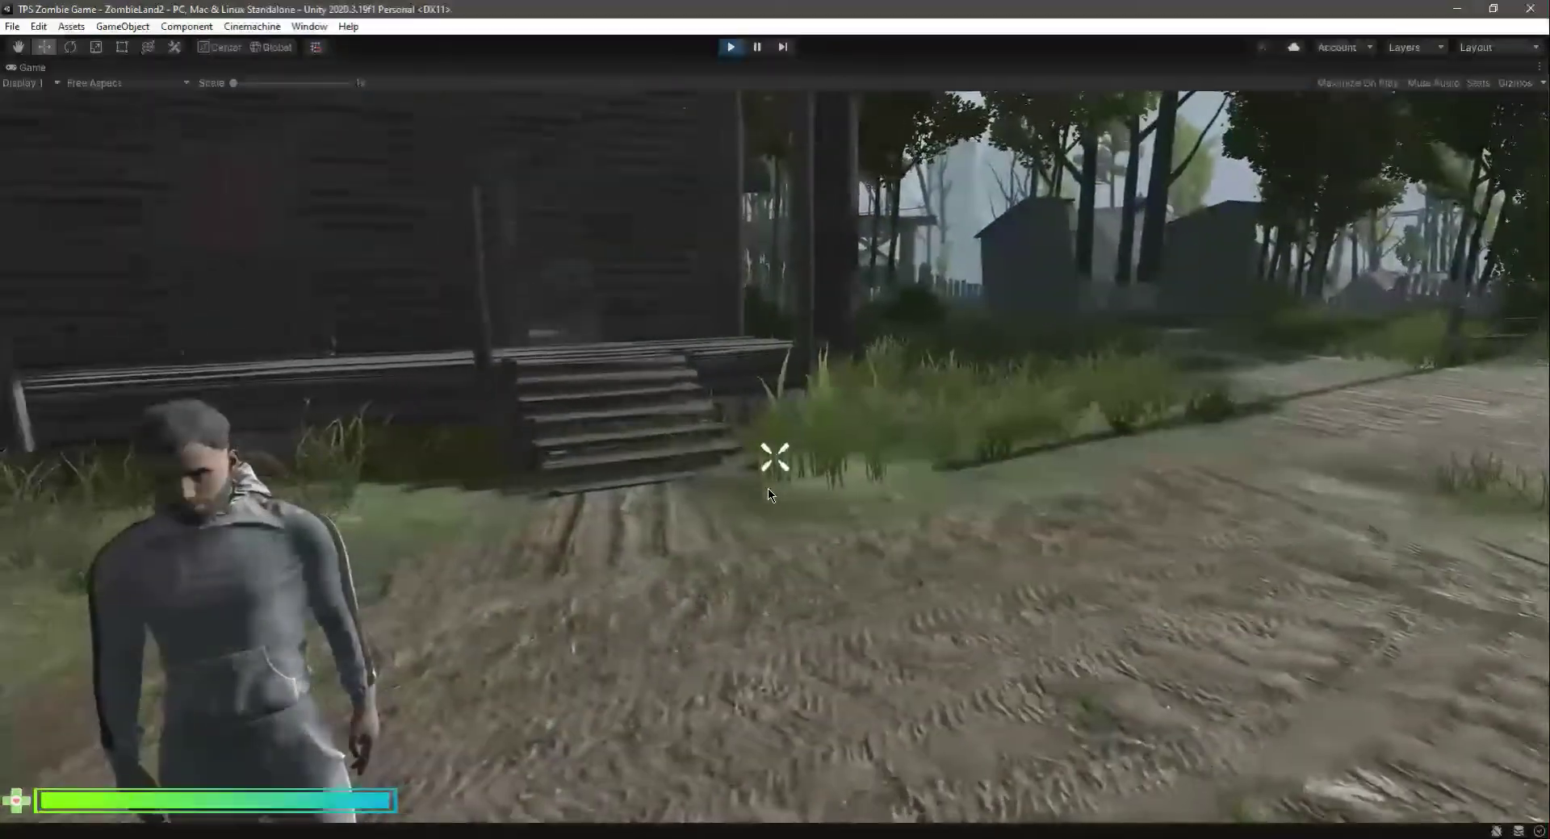
Walk the character up the steps into the wooden house and pick up the rifle near the lamp table.
{"action": "key", "text": "w"}
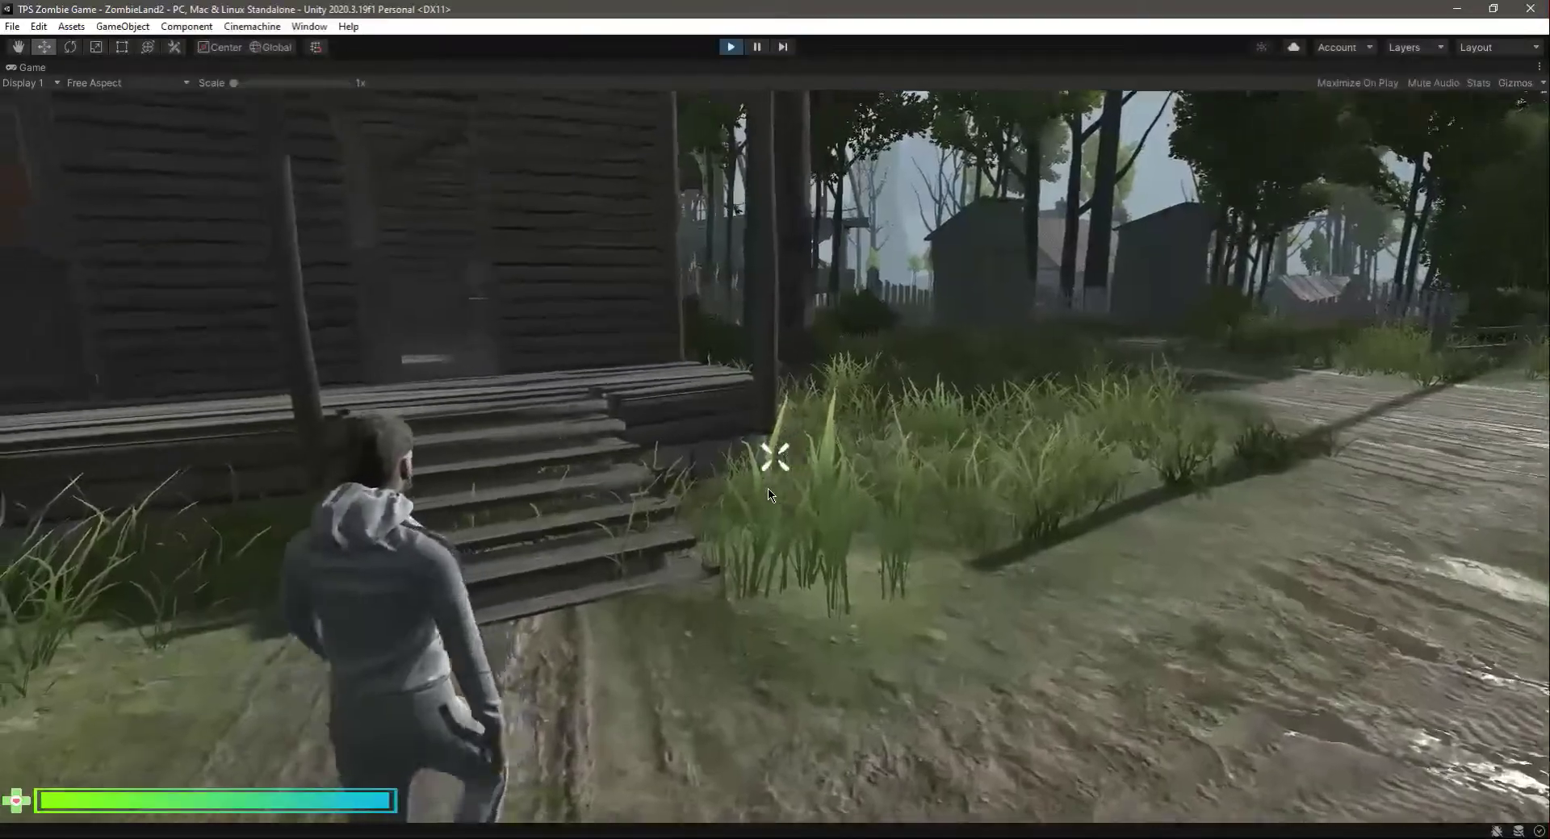
{"action": "key", "text": "w"}
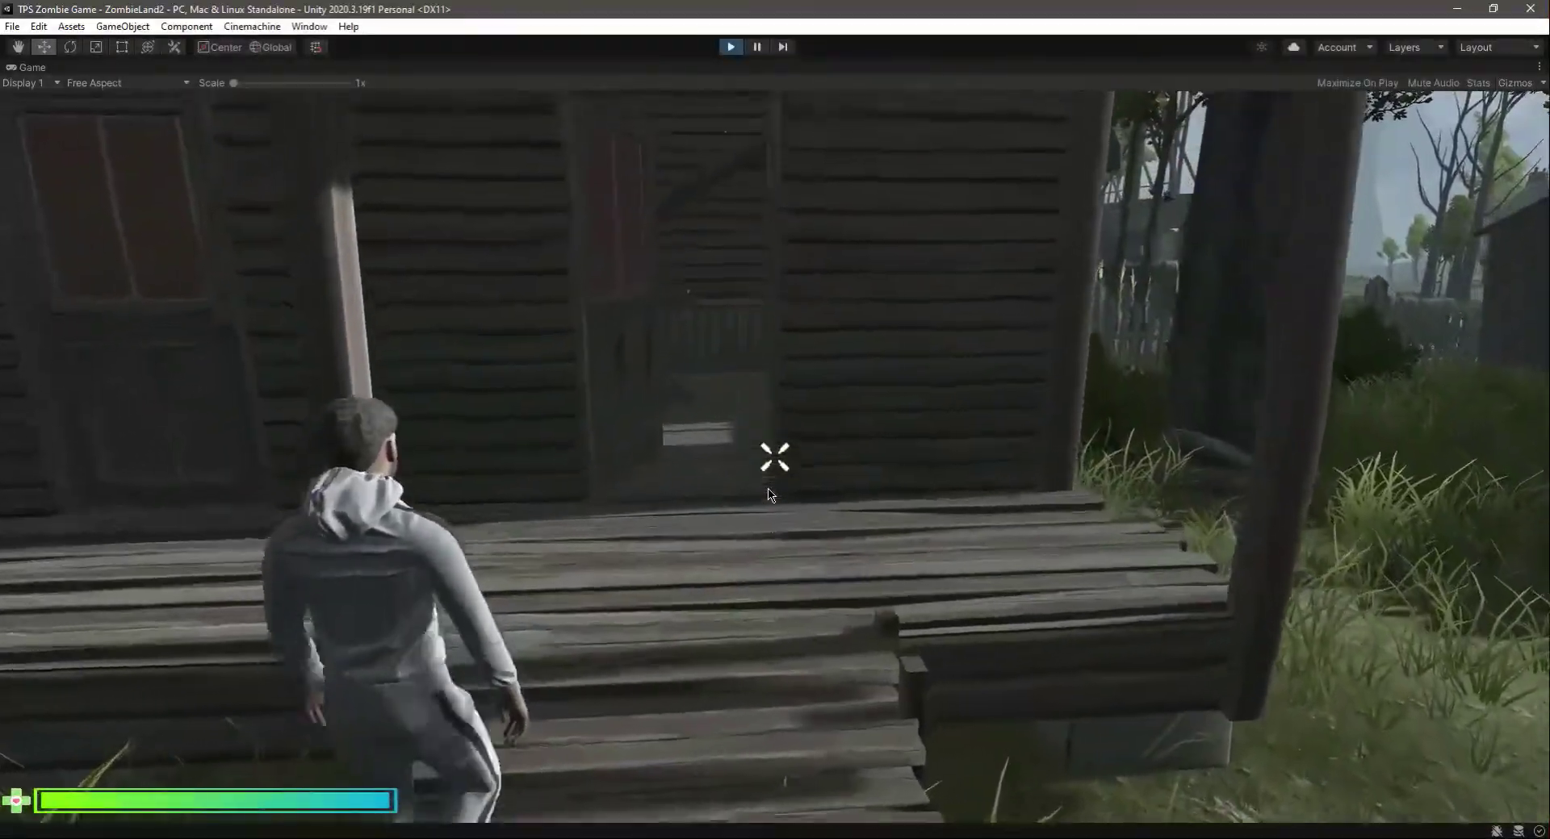
{"action": "key", "text": "w"}
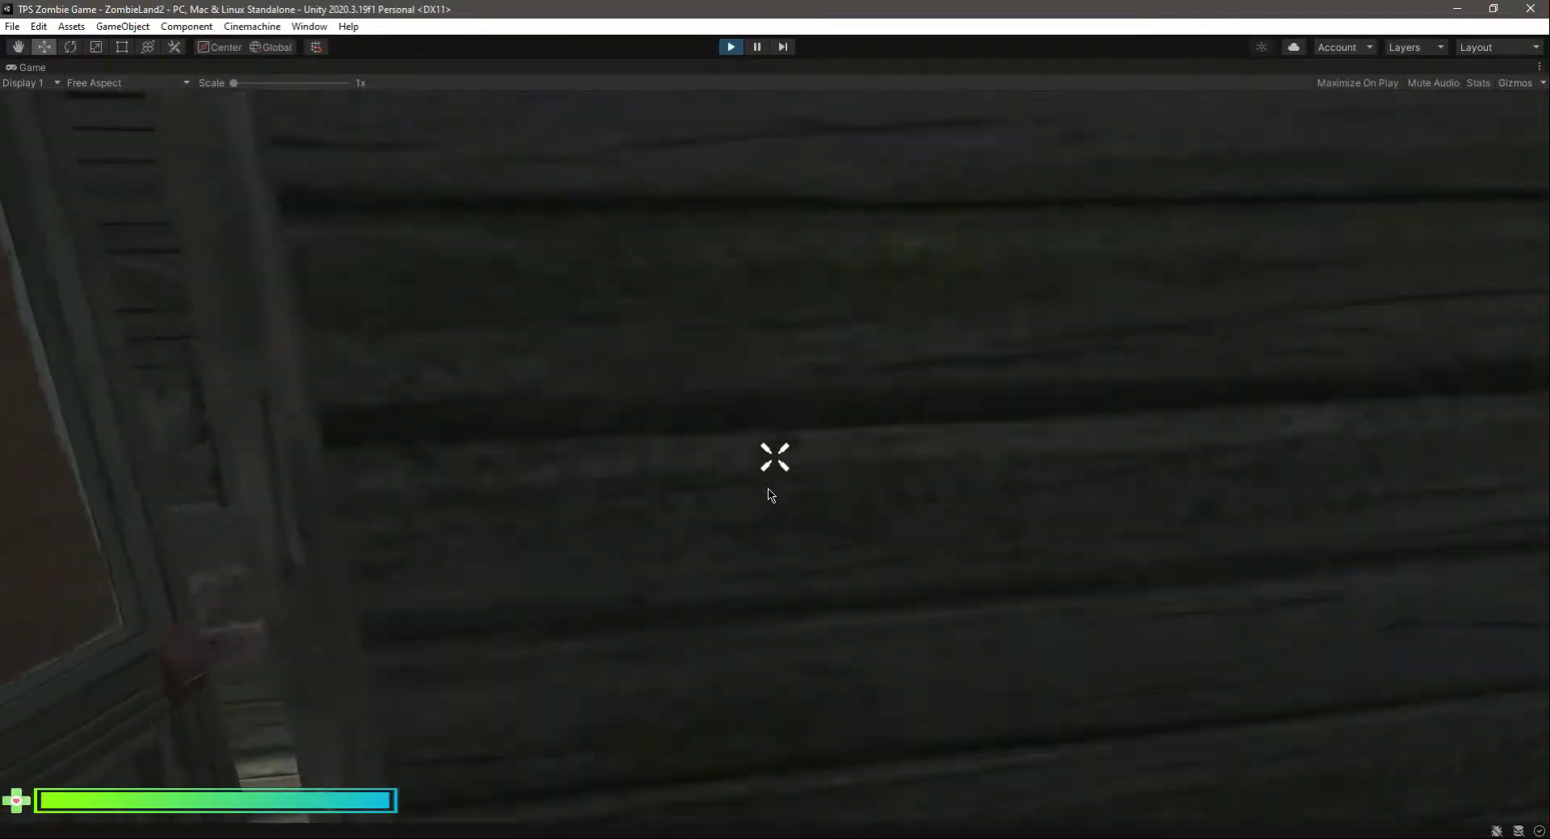
{"action": "key", "text": "w"}
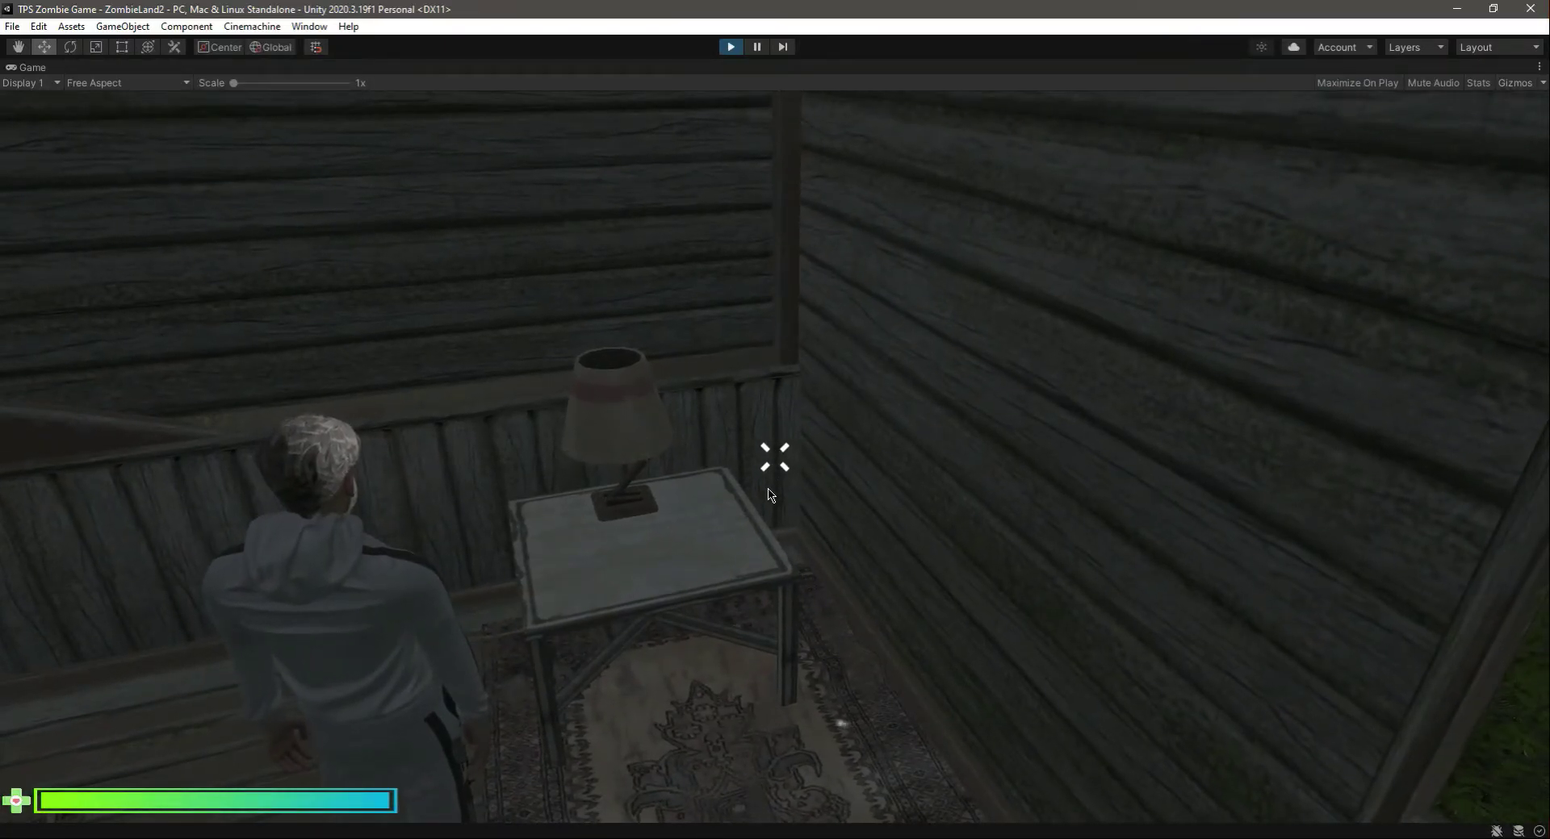
{"action": "key", "text": "m"}
{"action": "key", "text": "m"}
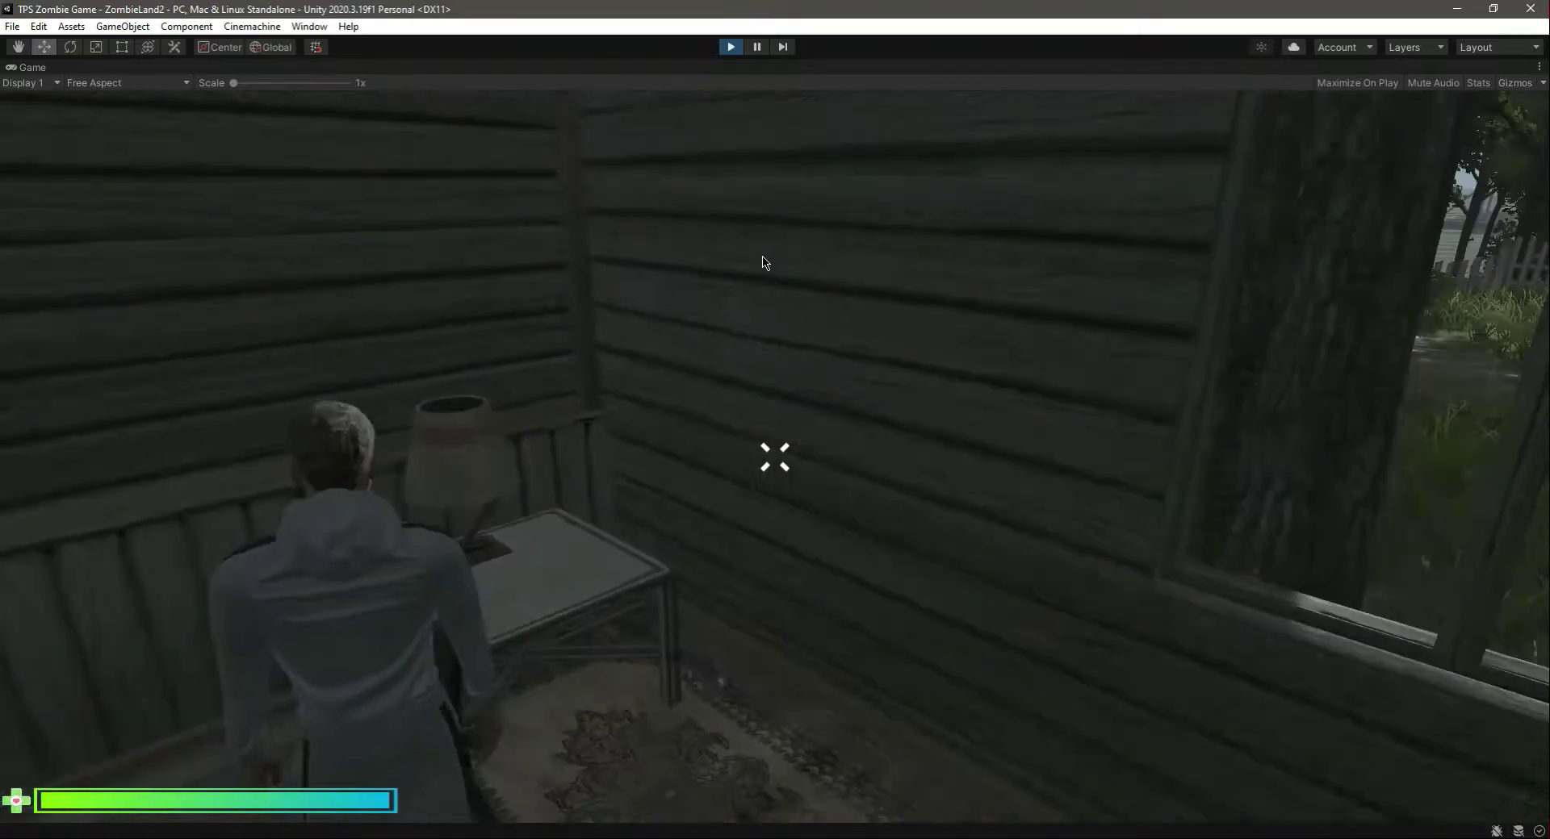
Carry the rifle out to the stone gate, check how the character holds and aims it, and stop the game.
{"action": "key", "text": "w"}
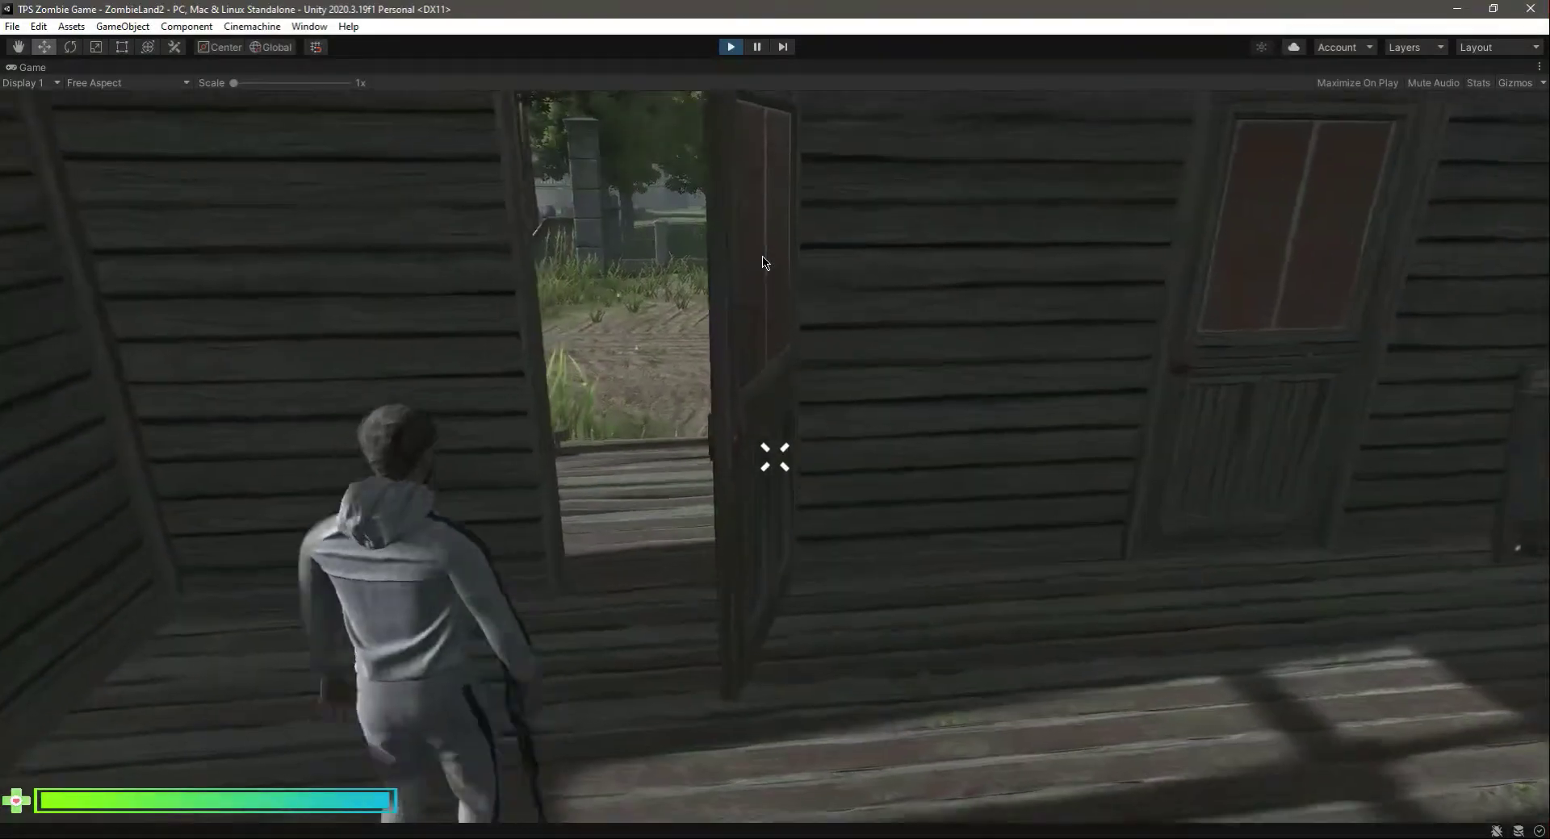
{"action": "key", "text": "w"}
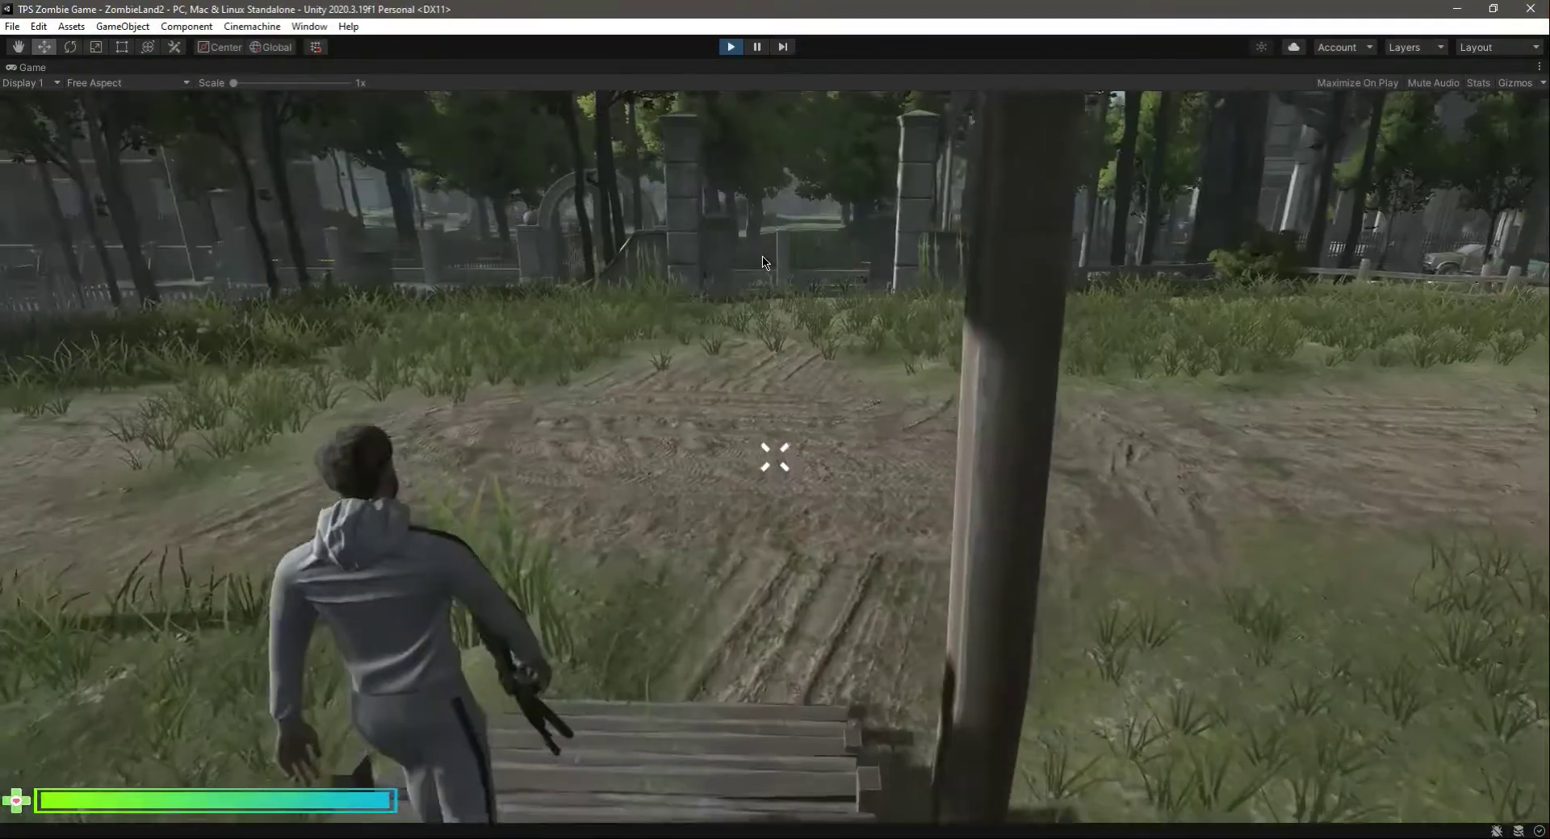
{"action": "key", "text": "w"}
{"action": "right_click", "coordinate": [763, 257]}
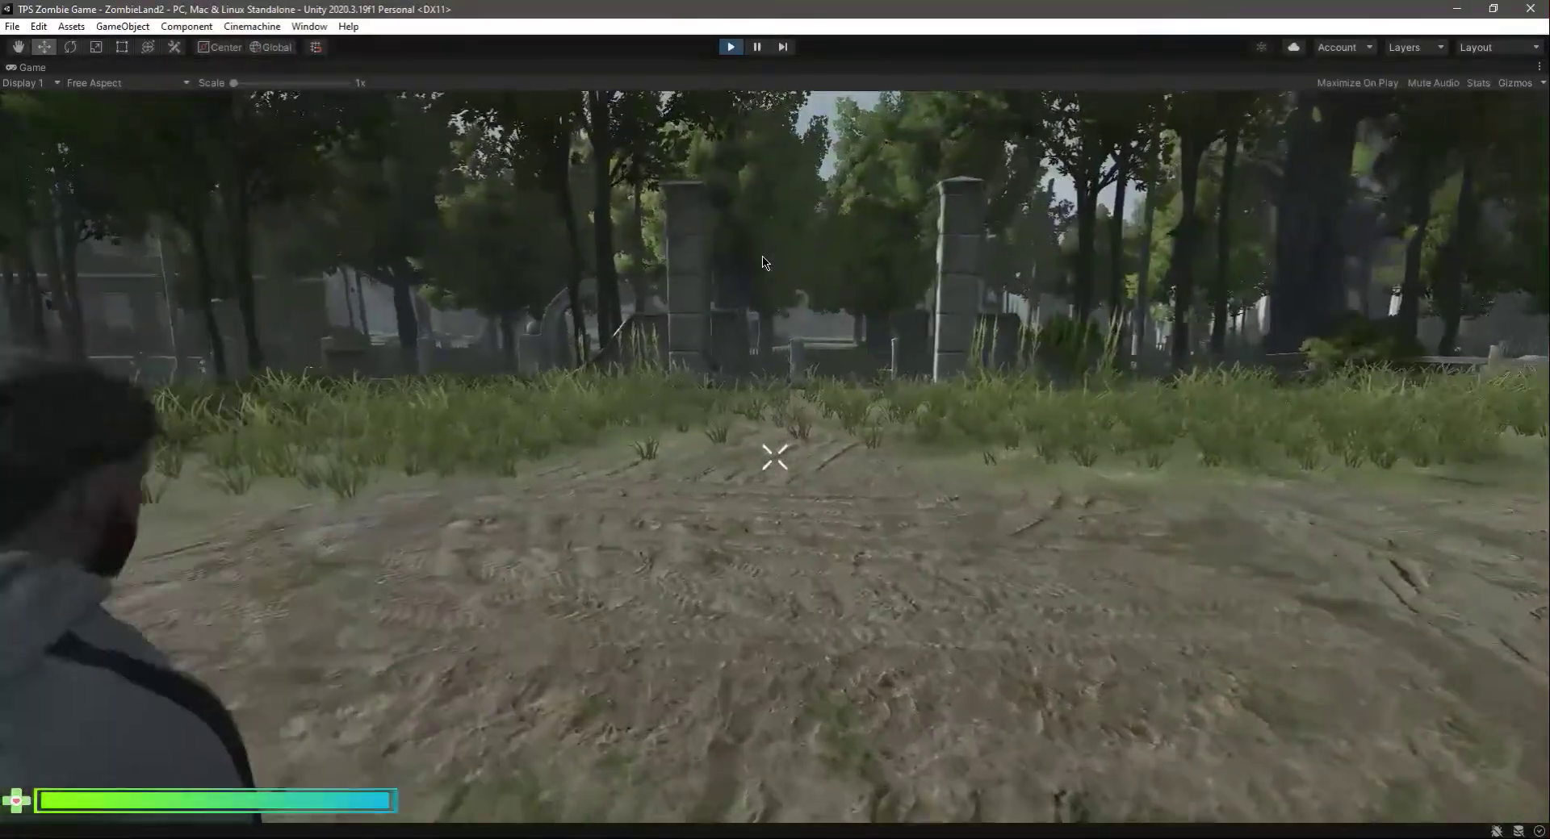
{"action": "key", "text": "w"}
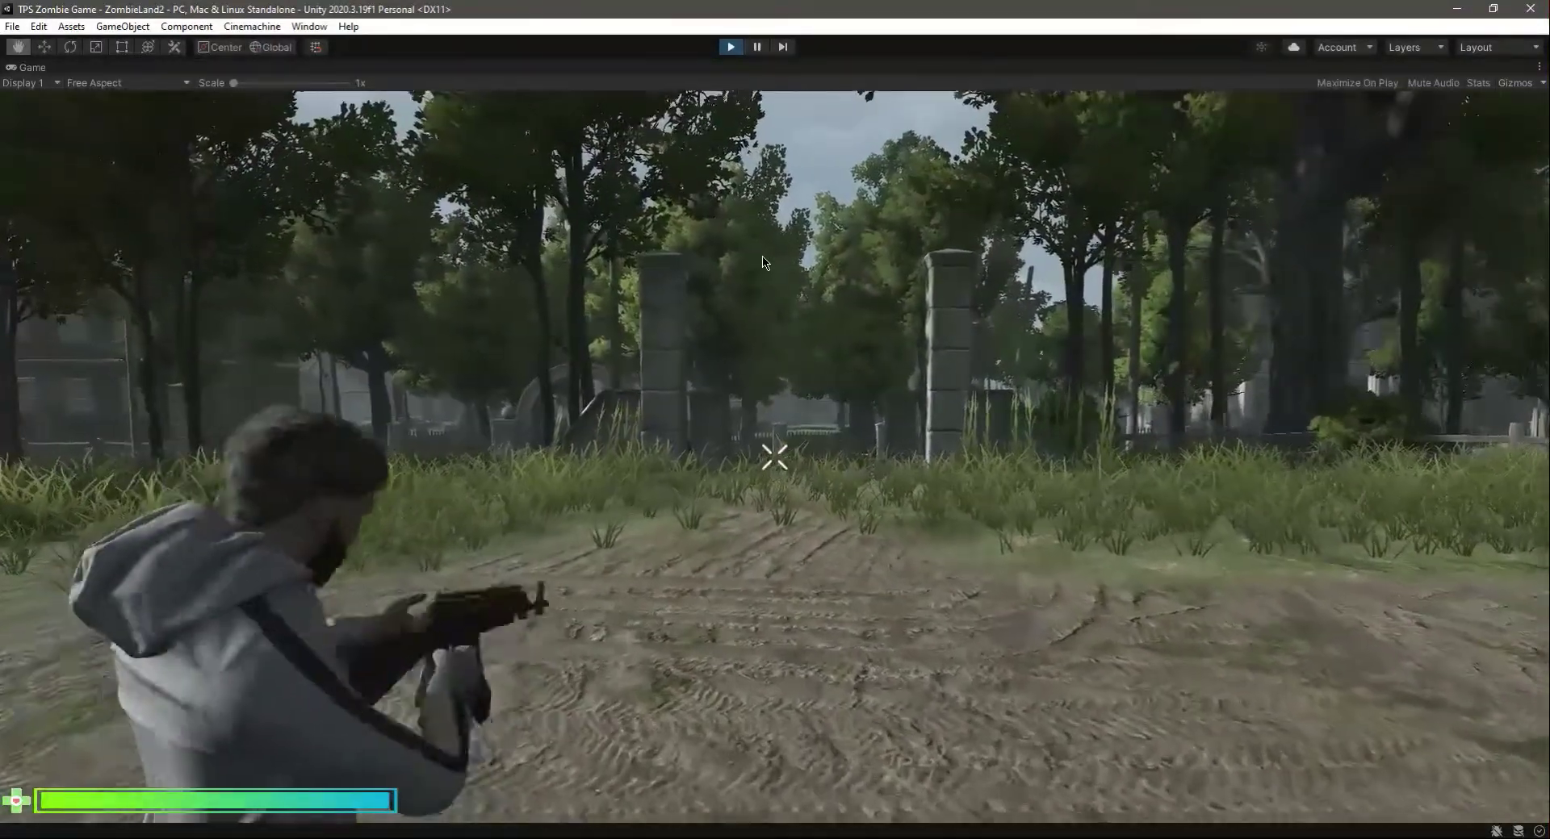
{"action": "key", "text": "w"}
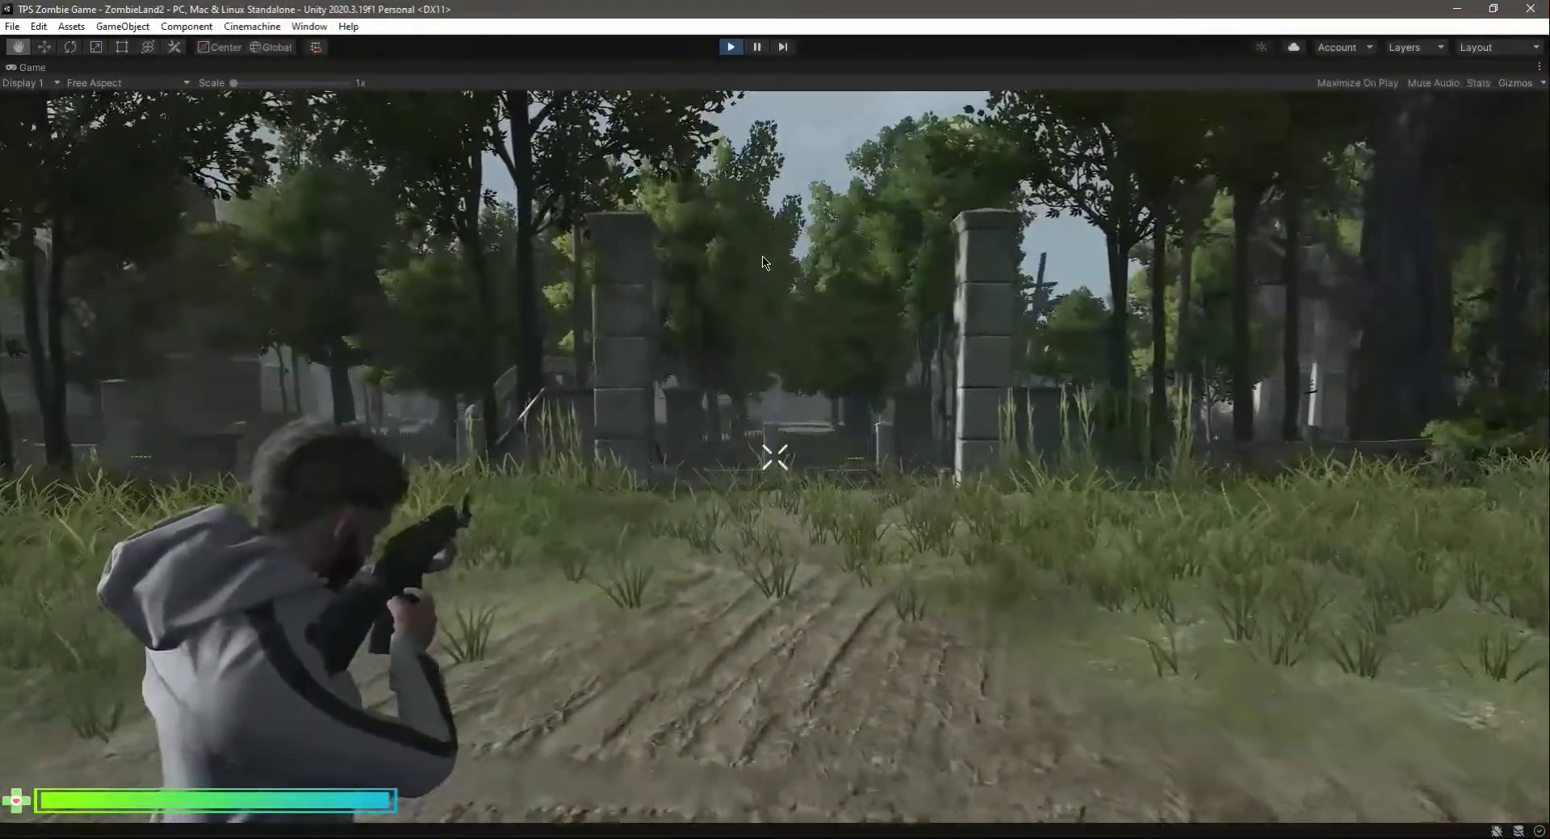
{"action": "key", "text": "w"}
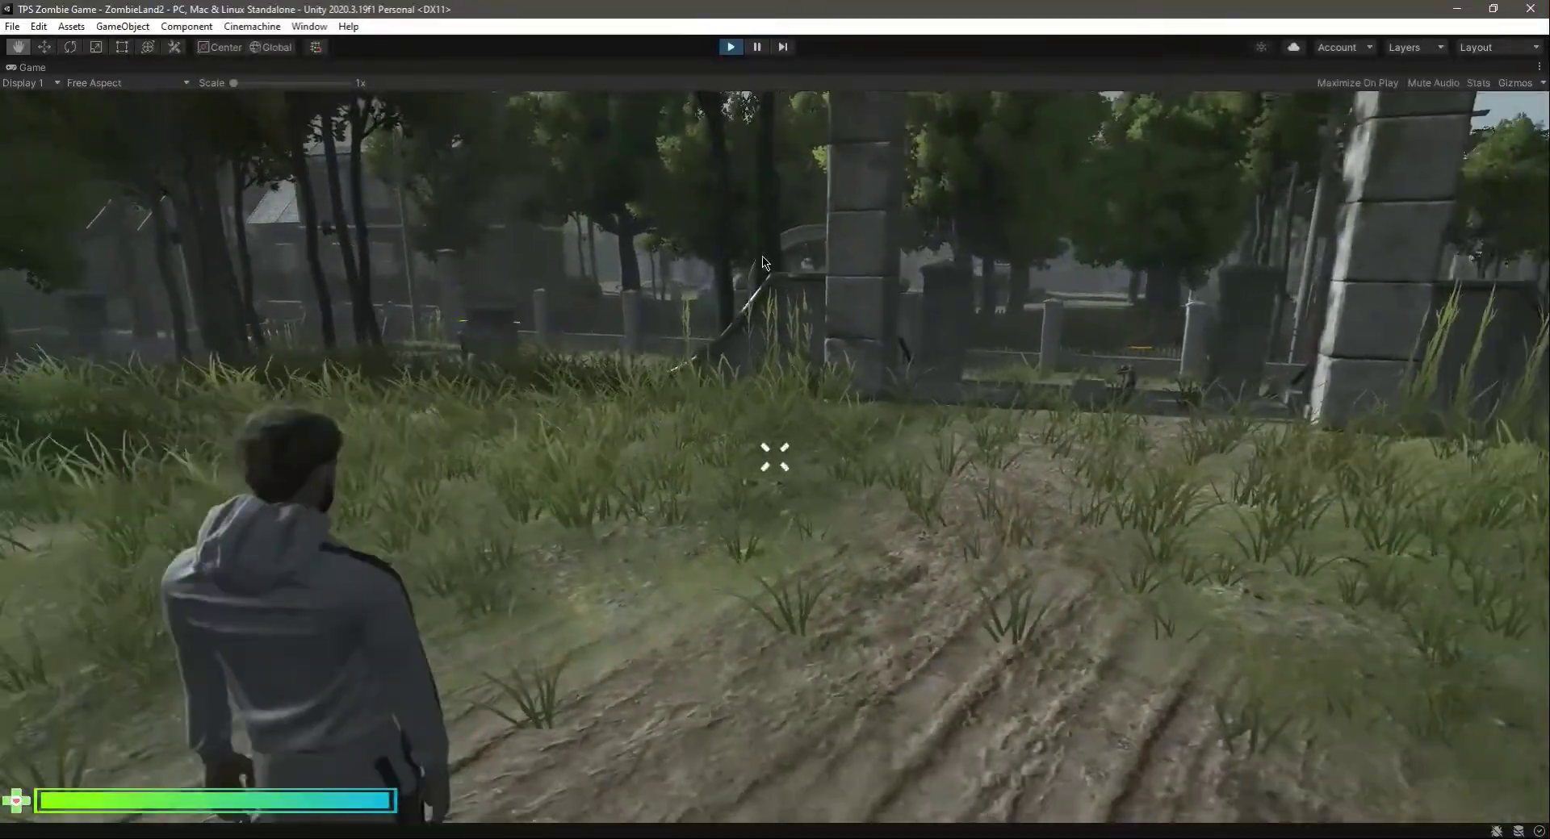
{"action": "key", "text": "w"}
{"action": "key", "text": "w"}
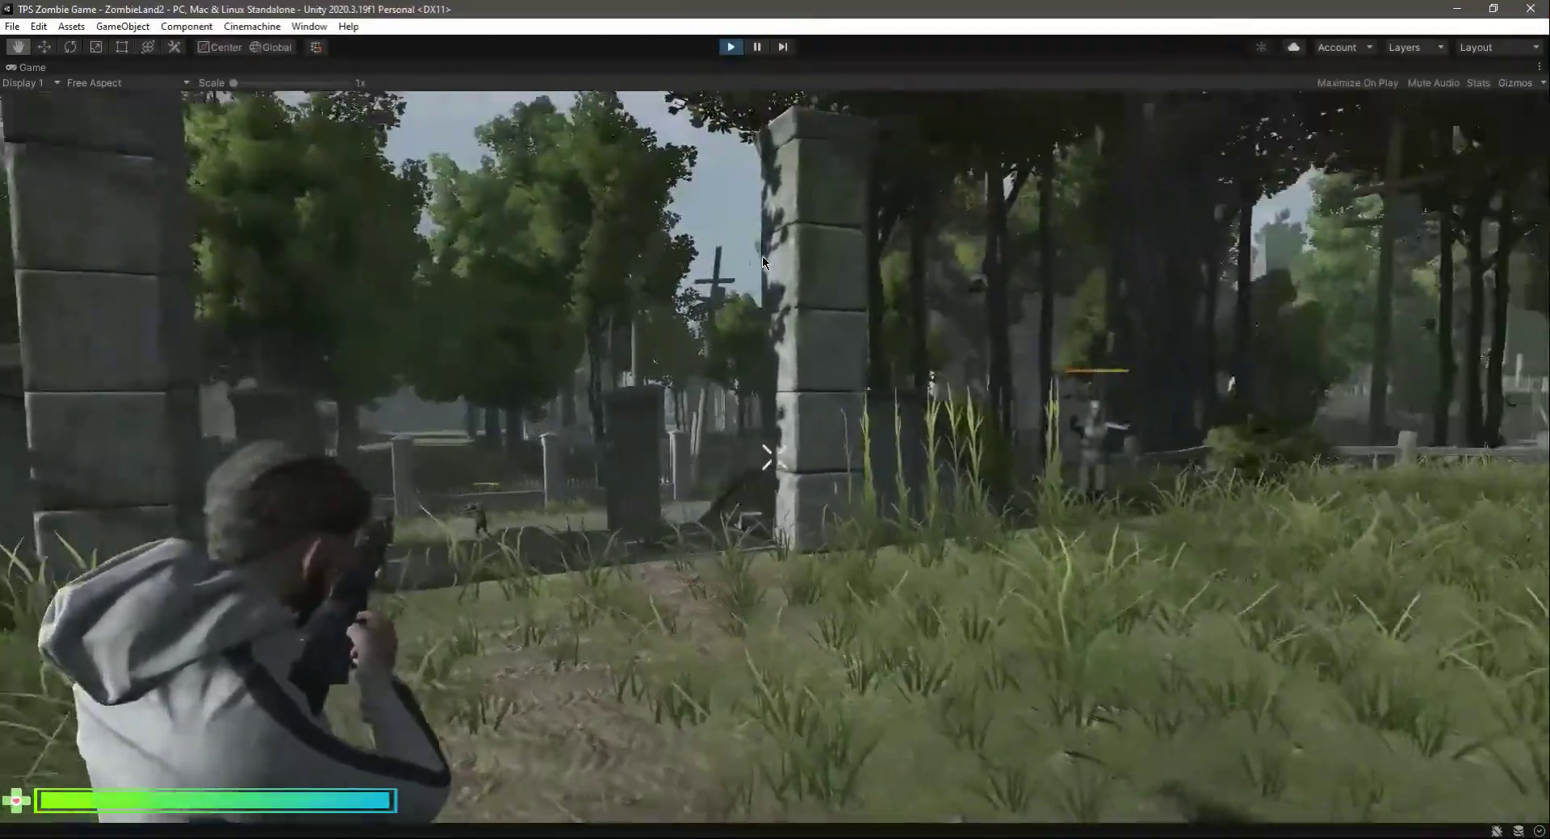
{"action": "key", "text": "w"}
{"action": "key", "text": "Escape"}
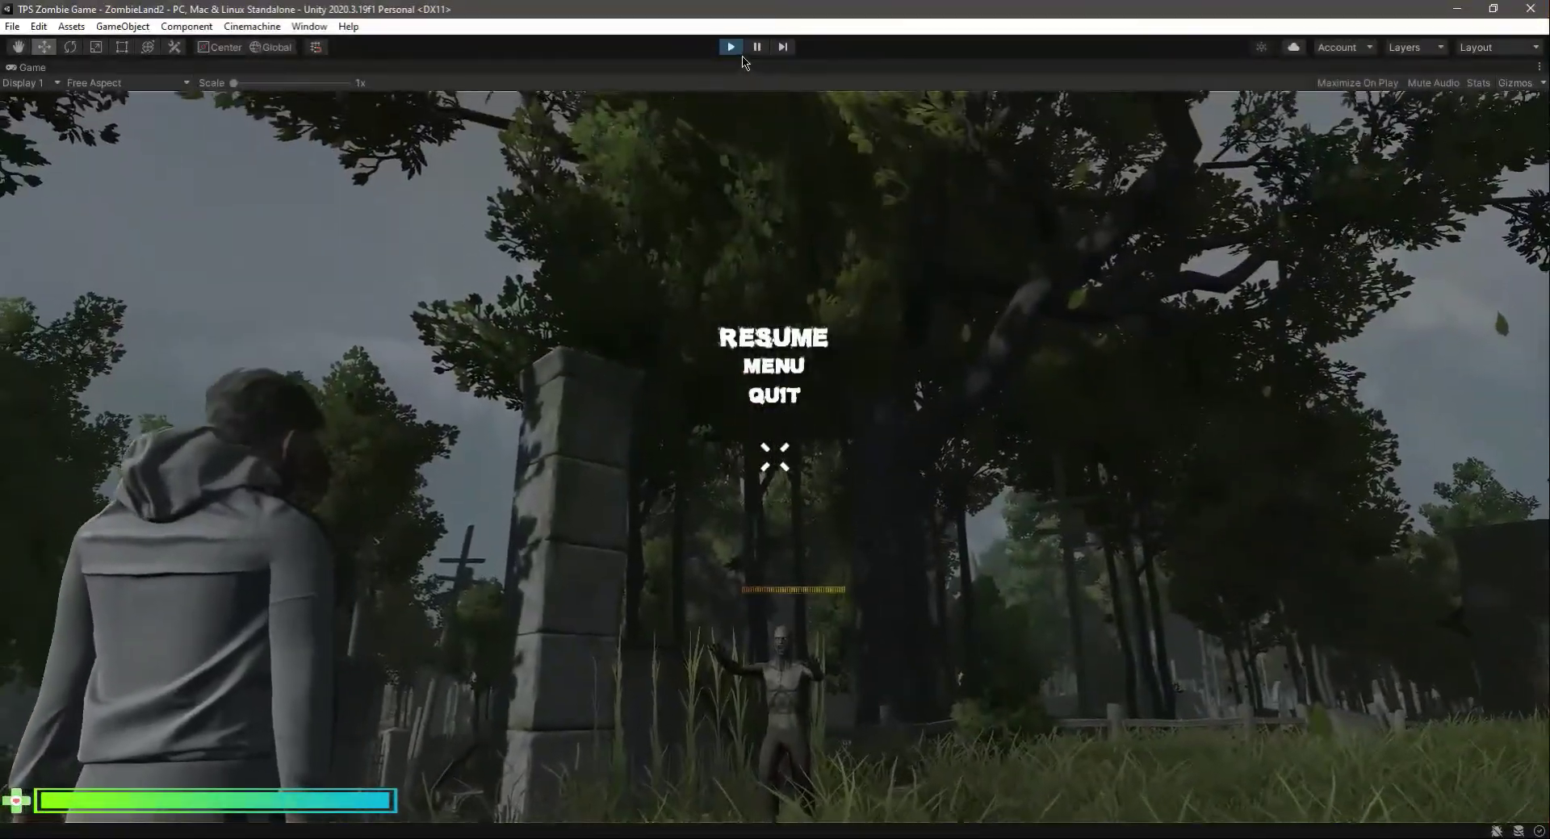
{"action": "key", "text": "ctrl+p"}
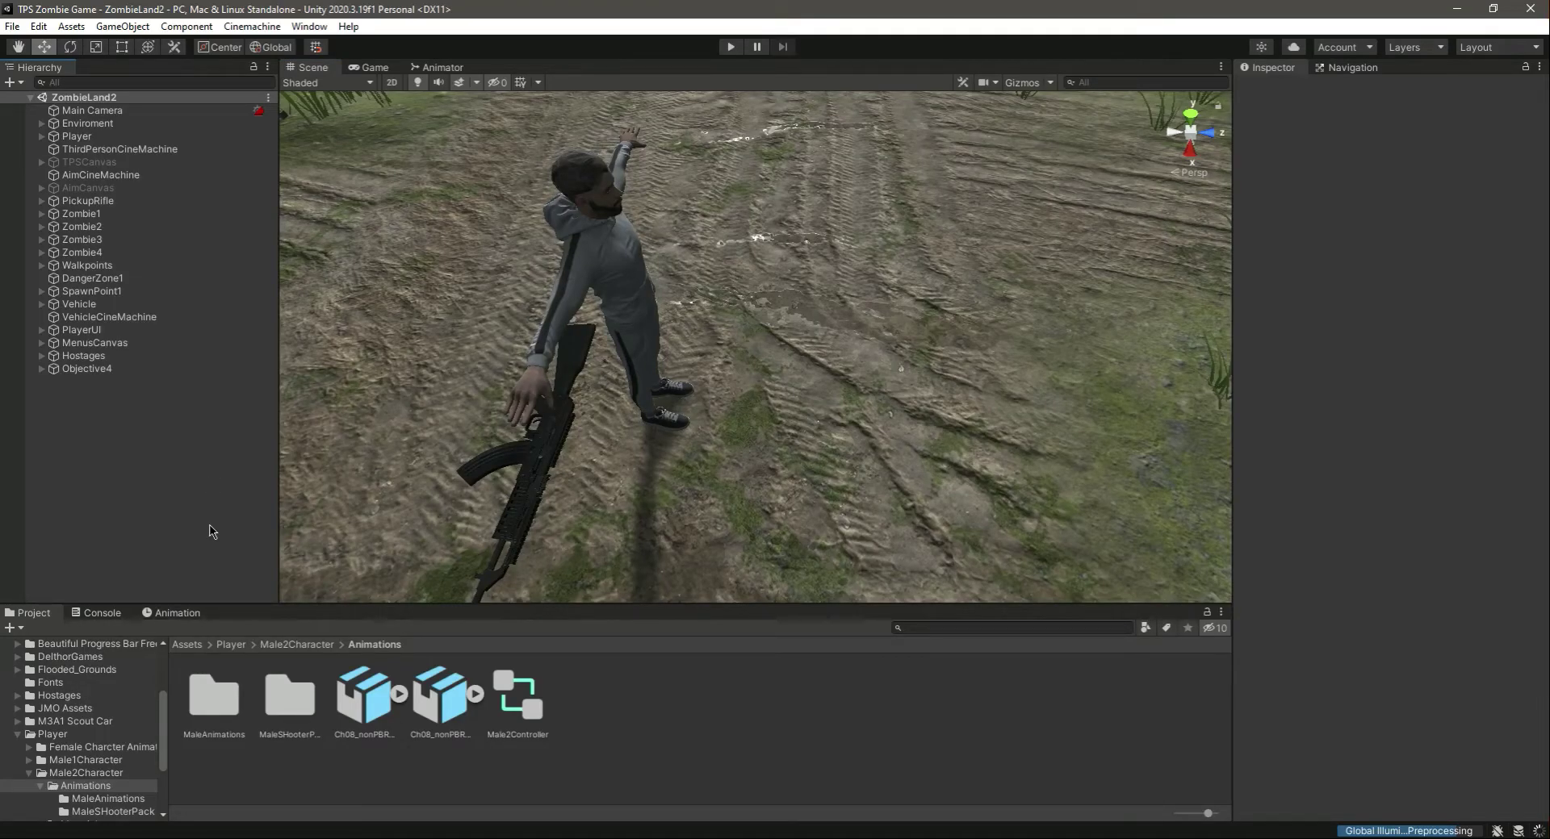
Collapse the Male2Character and Player folders in the project's folder tree.
{"action": "left_click", "coordinate": [30, 774]}
{"action": "left_click", "coordinate": [17, 735]}
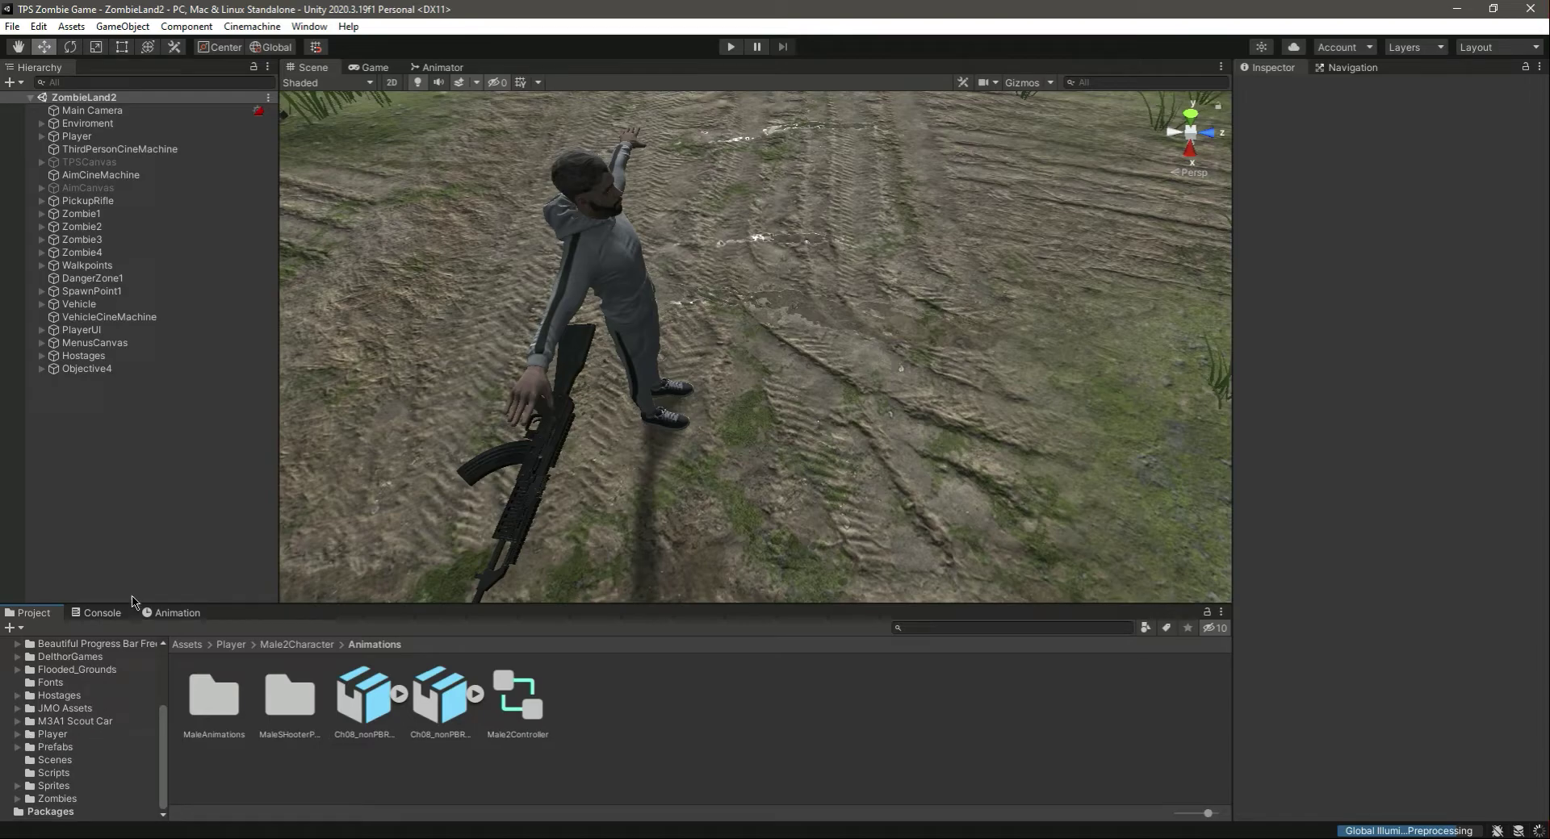
{"action": "left_click_drag", "start_coordinate": [160, 754], "coordinate": [179, 682]}
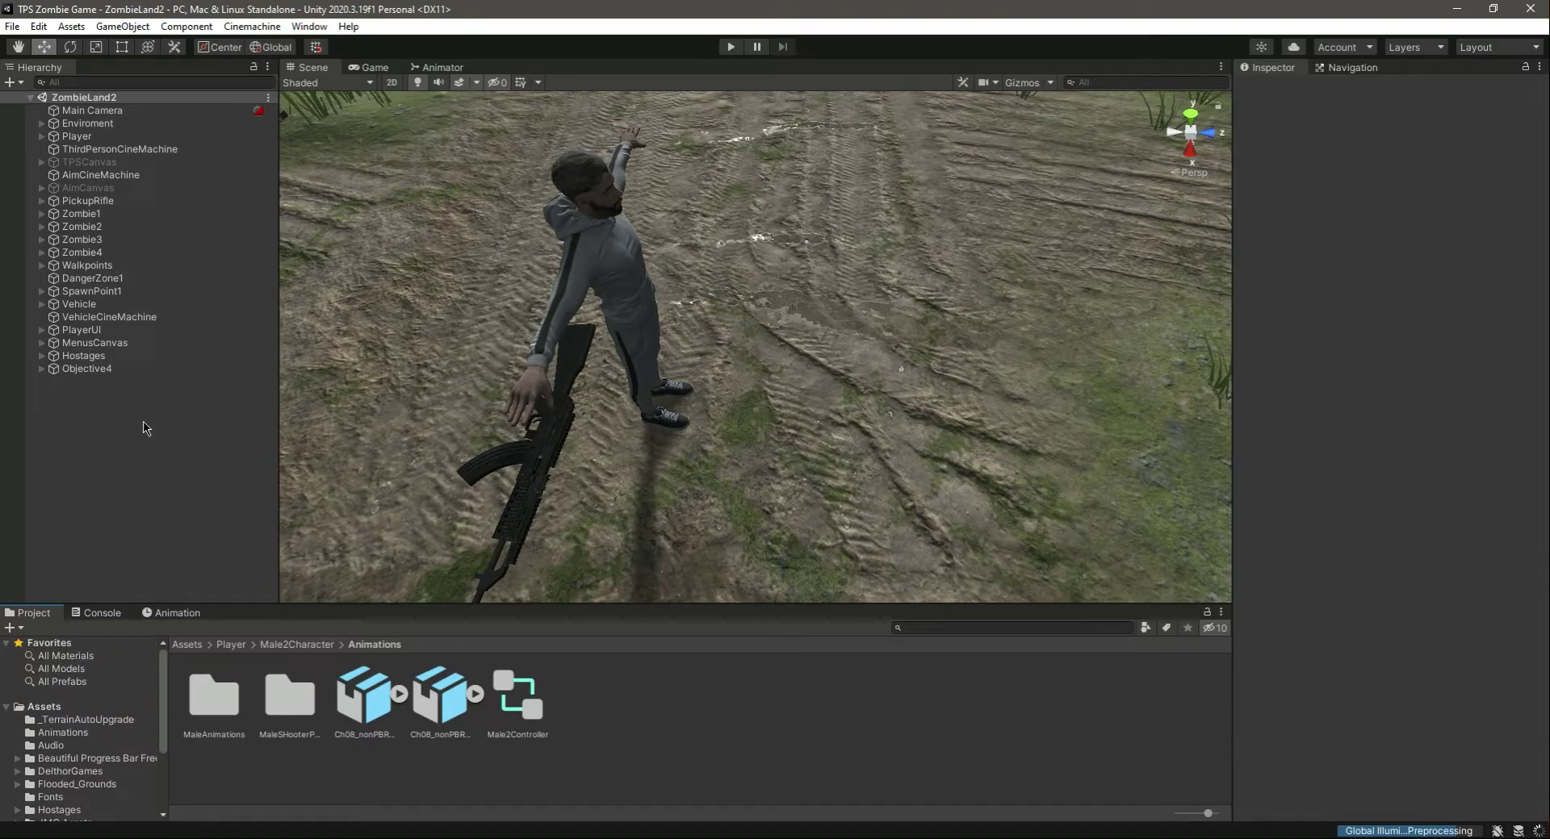